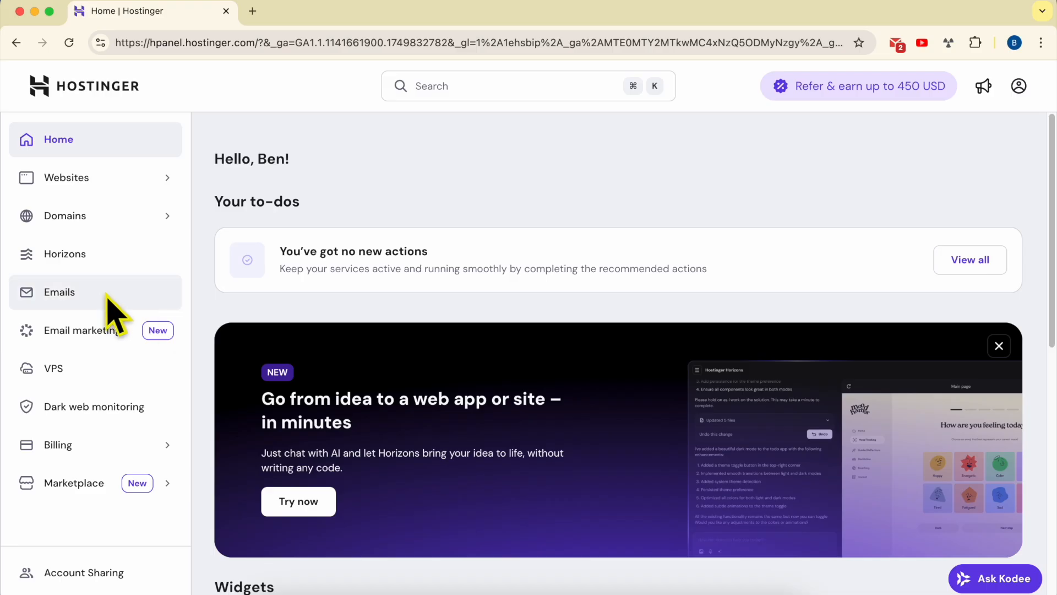
Open the mailbox list of the benstutorial.com email plan in Hostinger and review its mailboxes.
{"action": "left_click", "coordinate": [107, 297]}
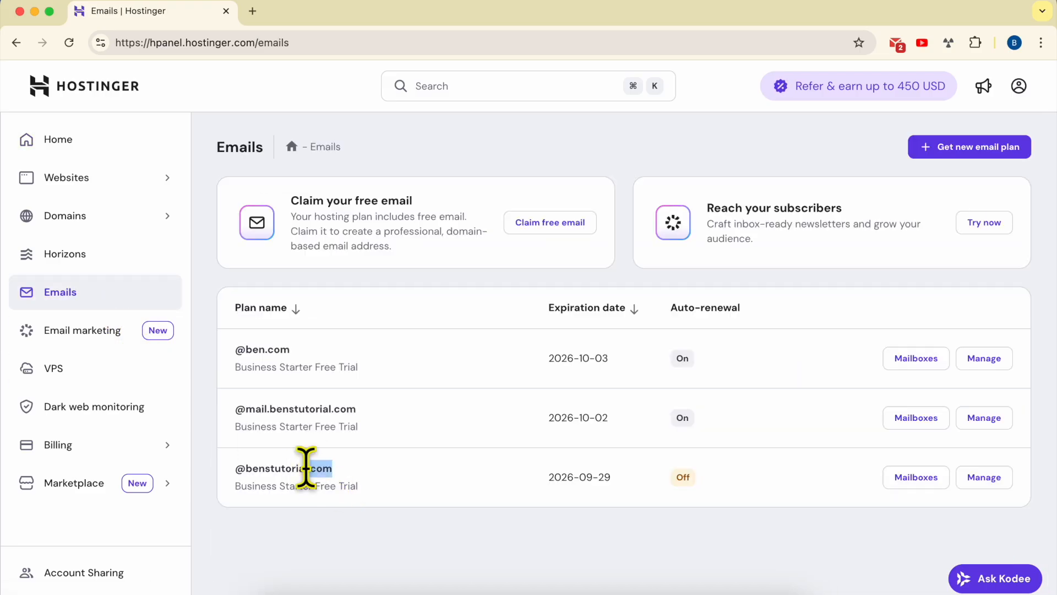
{"action": "left_click_drag", "start_coordinate": [334, 470], "coordinate": [215, 470]}
{"action": "left_click", "coordinate": [359, 466]}
{"action": "left_click_drag", "start_coordinate": [359, 487], "coordinate": [234, 468]}
{"action": "left_click", "coordinate": [927, 479]}
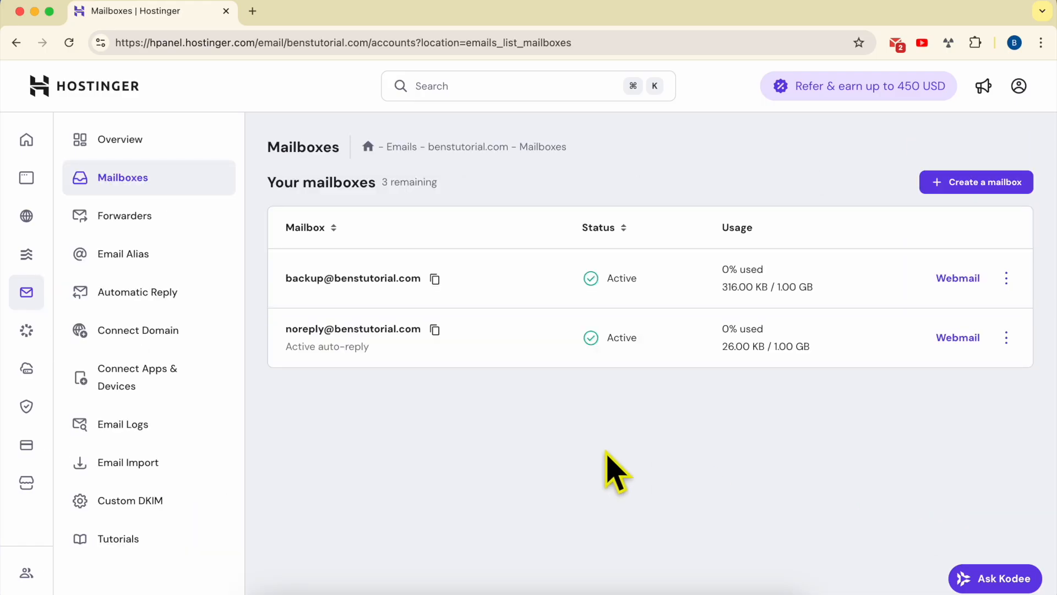
{"action": "double_click", "coordinate": [280, 157]}
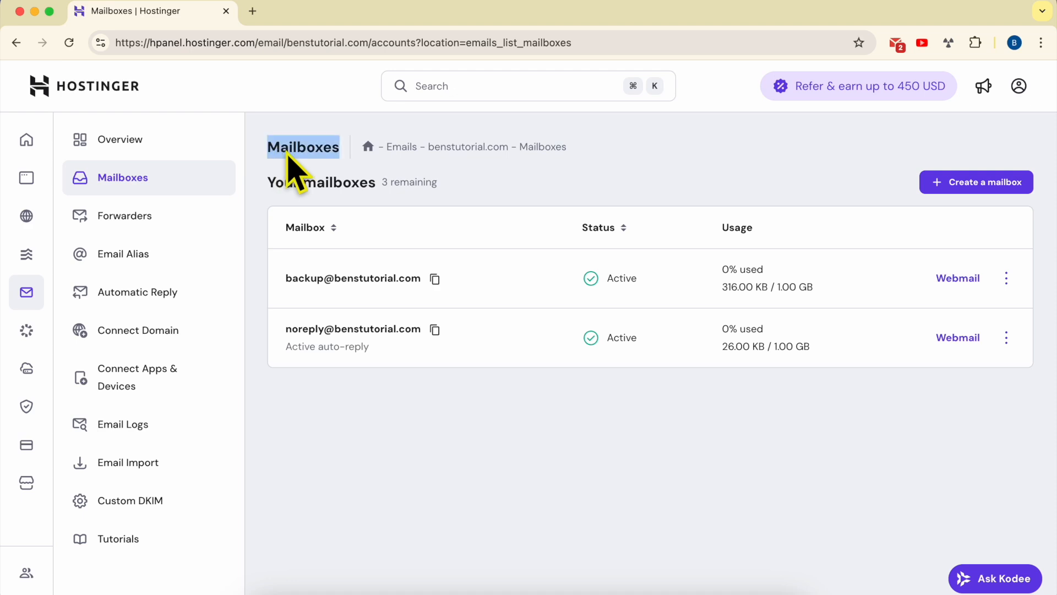
{"action": "left_click_drag", "start_coordinate": [265, 280], "coordinate": [509, 348]}
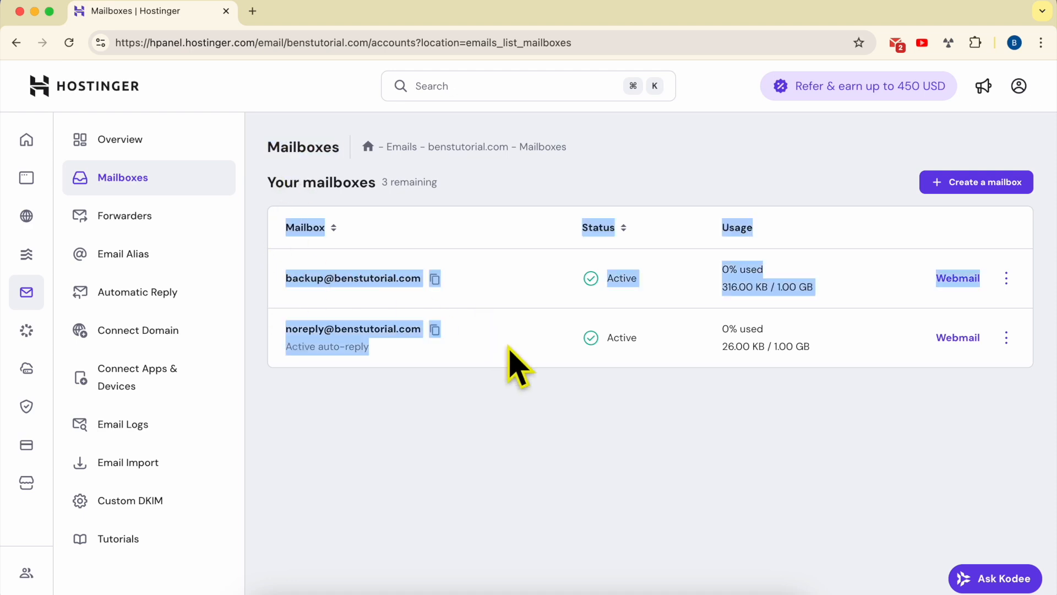
{"action": "left_click", "coordinate": [778, 424]}
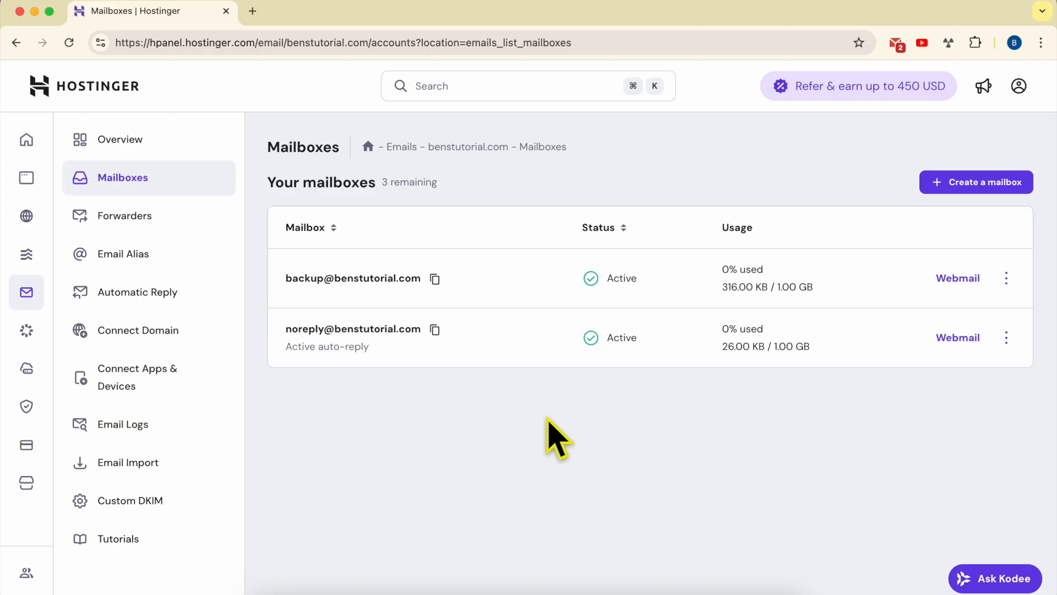
Open Gmail in a new browser tab and collapse the Everything else section of the inbox.
{"action": "left_click", "coordinate": [271, 48]}
{"action": "type", "text": "gmail"}
{"action": "left_click", "coordinate": [380, 419]}
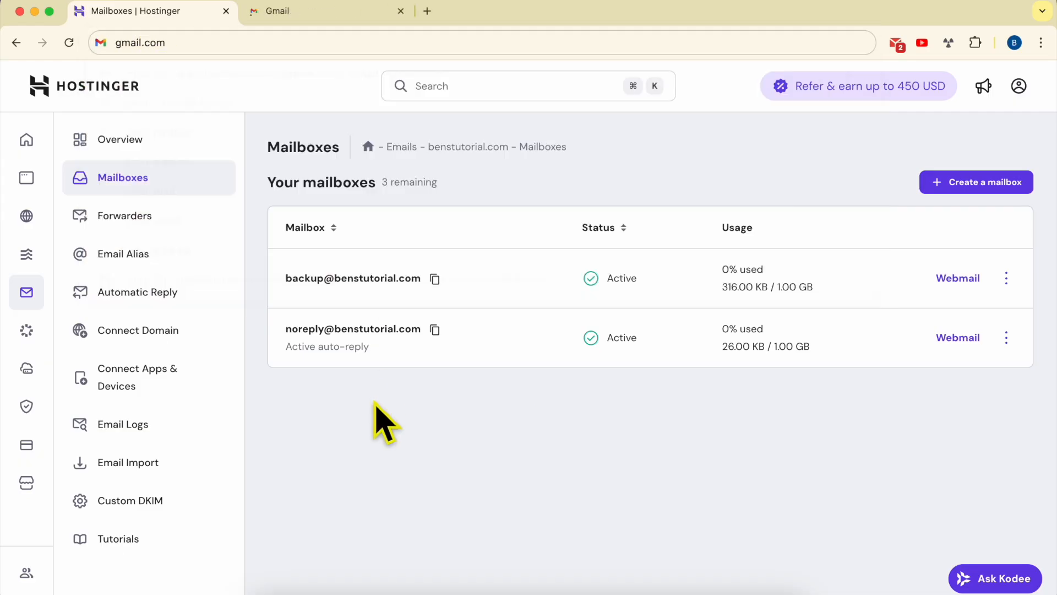
{"action": "left_click", "coordinate": [326, 12]}
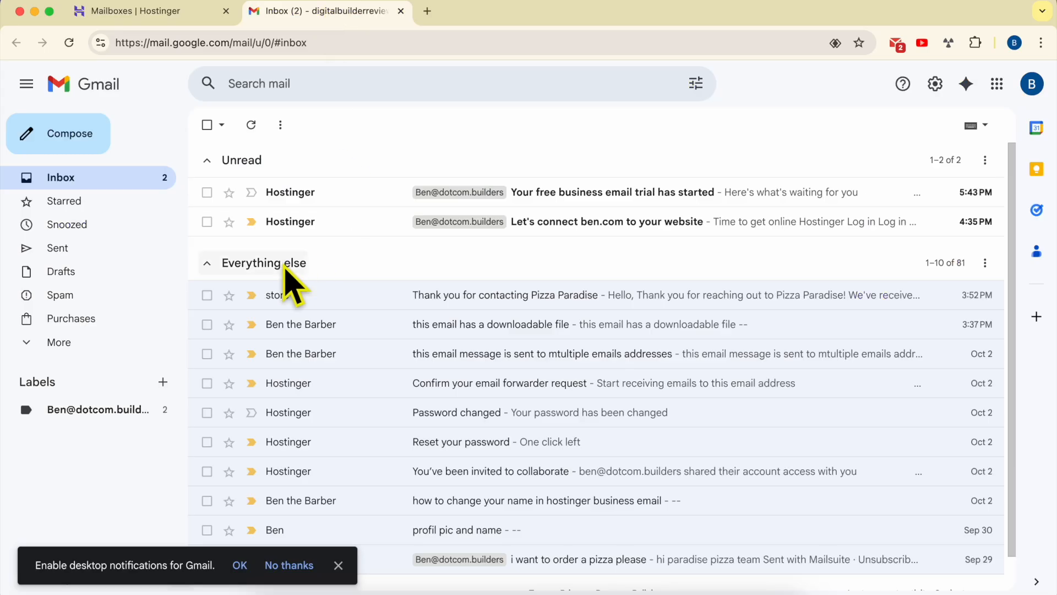
{"action": "left_click", "coordinate": [288, 266]}
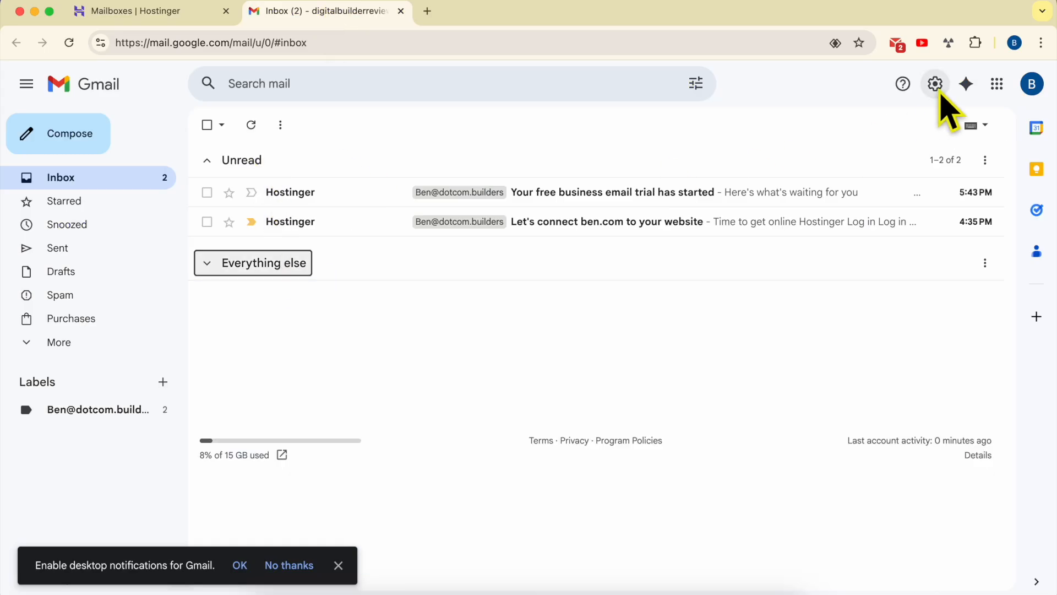
Open Gmail's Accounts and Import settings and review the existing addresses under Send mail as.
{"action": "left_click", "coordinate": [938, 86]}
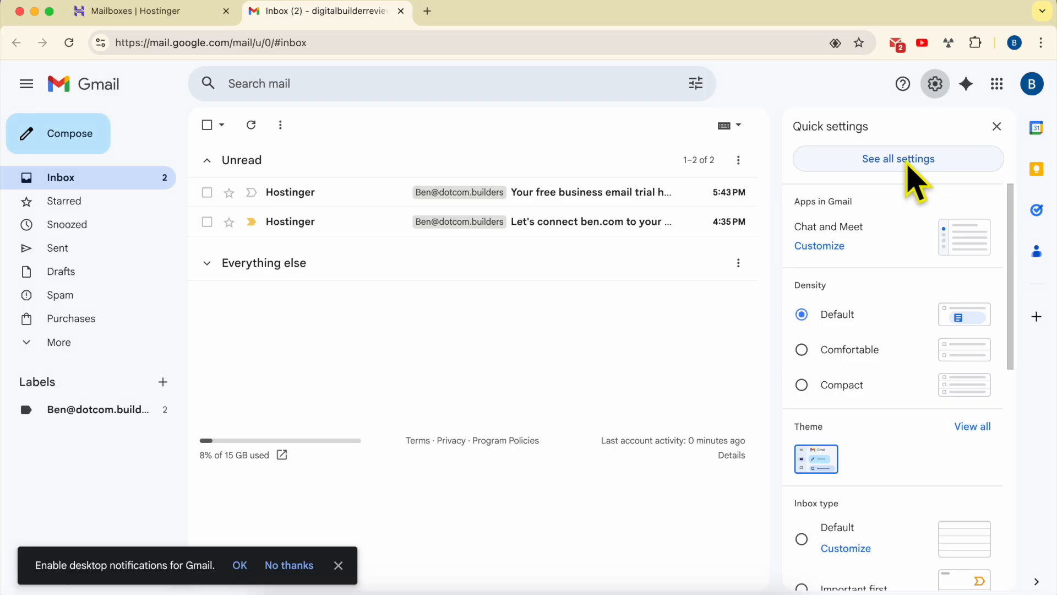
{"action": "left_click", "coordinate": [916, 183]}
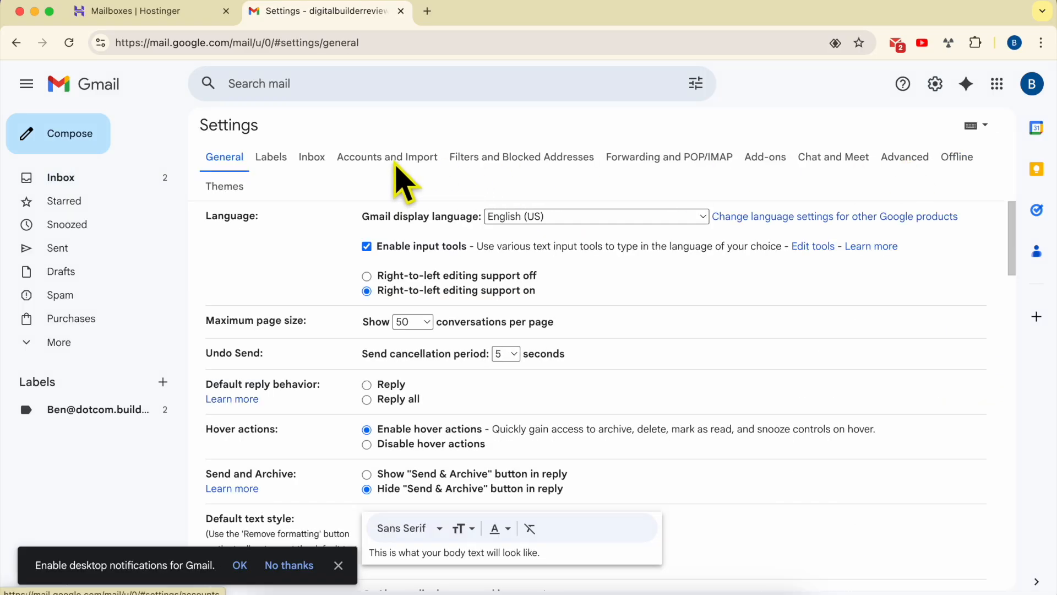
{"action": "left_click", "coordinate": [394, 160]}
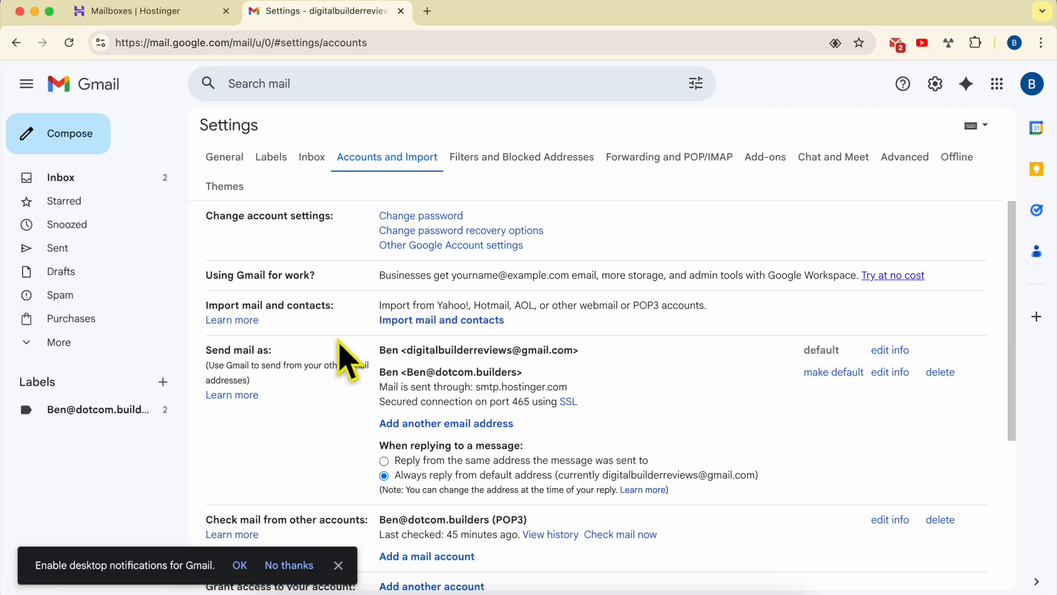
{"action": "scroll", "coordinate": [347, 360], "scroll_direction": "down", "scroll_amount": 3}
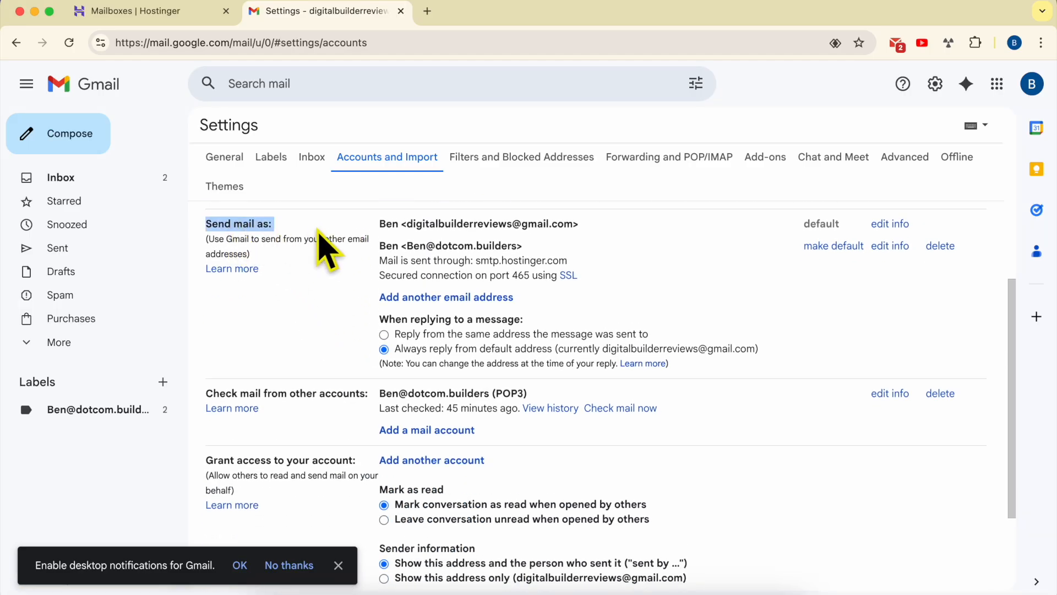
{"action": "left_click_drag", "start_coordinate": [408, 226], "coordinate": [572, 223]}
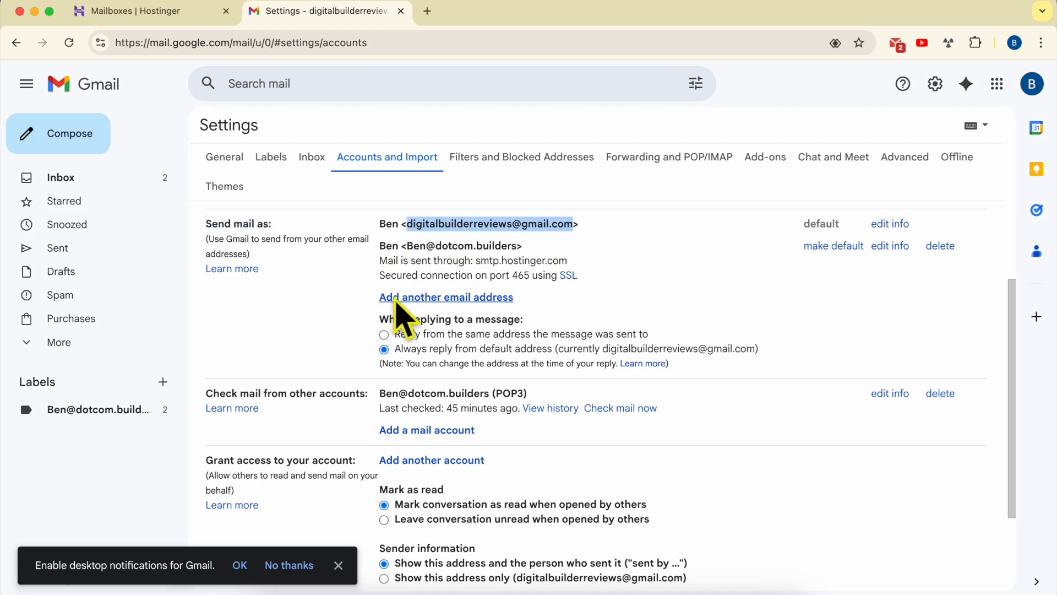
{"action": "left_click_drag", "start_coordinate": [408, 246], "coordinate": [501, 246]}
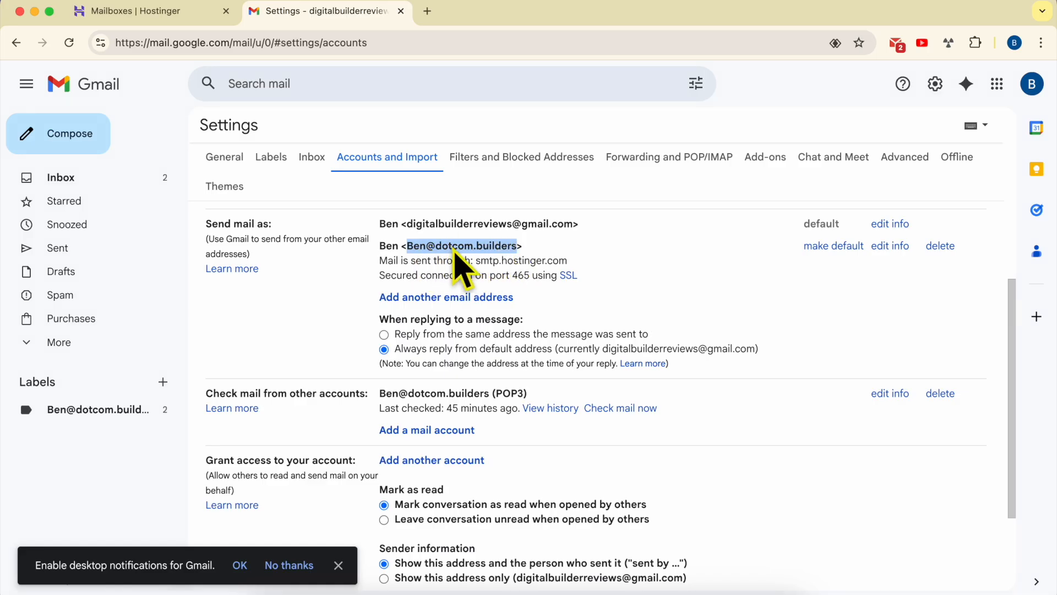
Switch to Hostinger and copy the backup mailbox's email address from the mailbox list.
{"action": "left_click", "coordinate": [207, 12]}
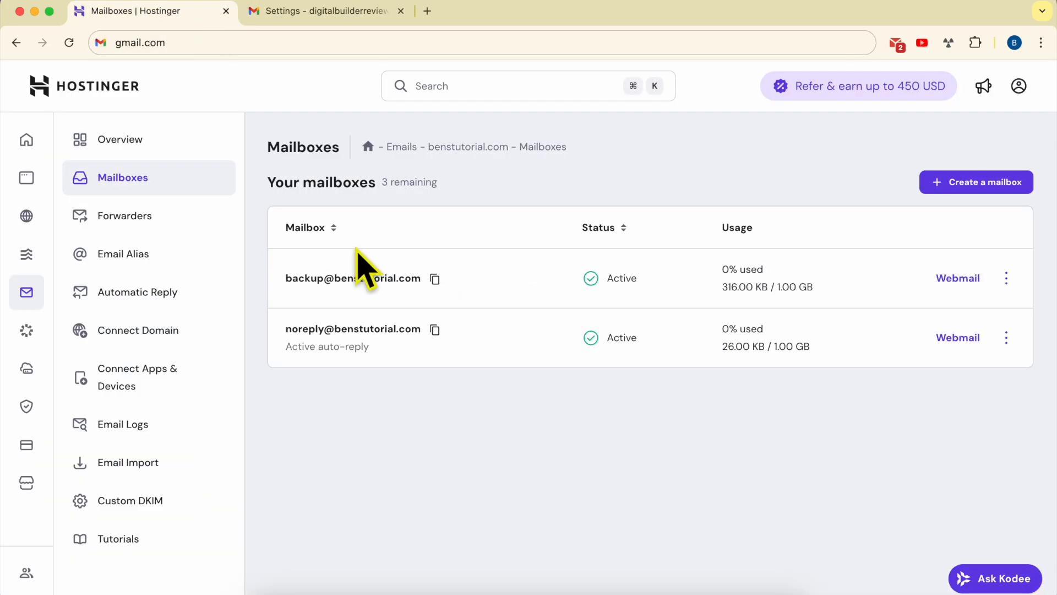
{"action": "left_click_drag", "start_coordinate": [285, 278], "coordinate": [418, 276]}
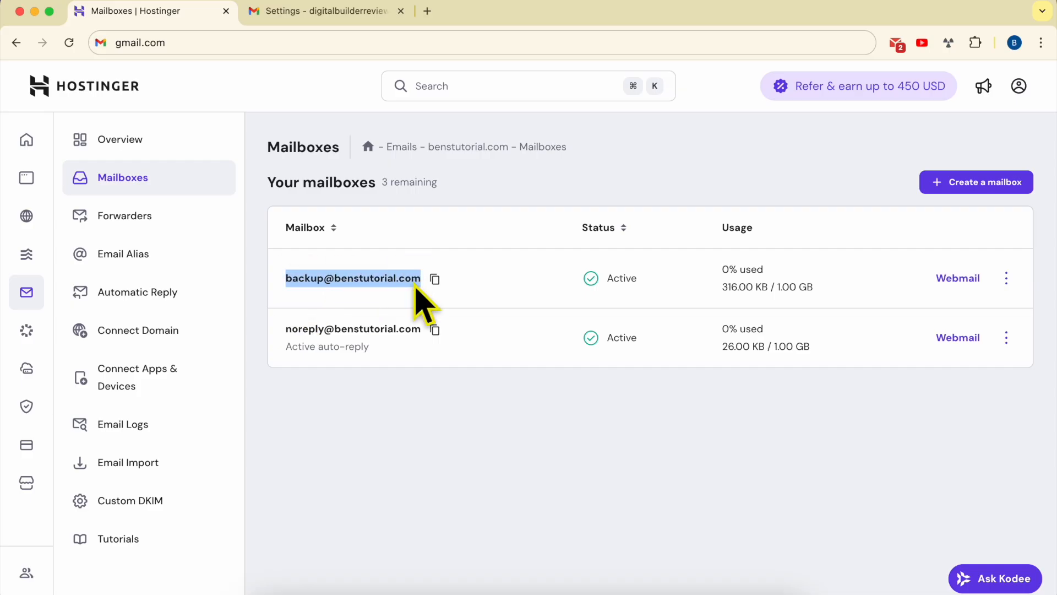
{"action": "left_click", "coordinate": [449, 287]}
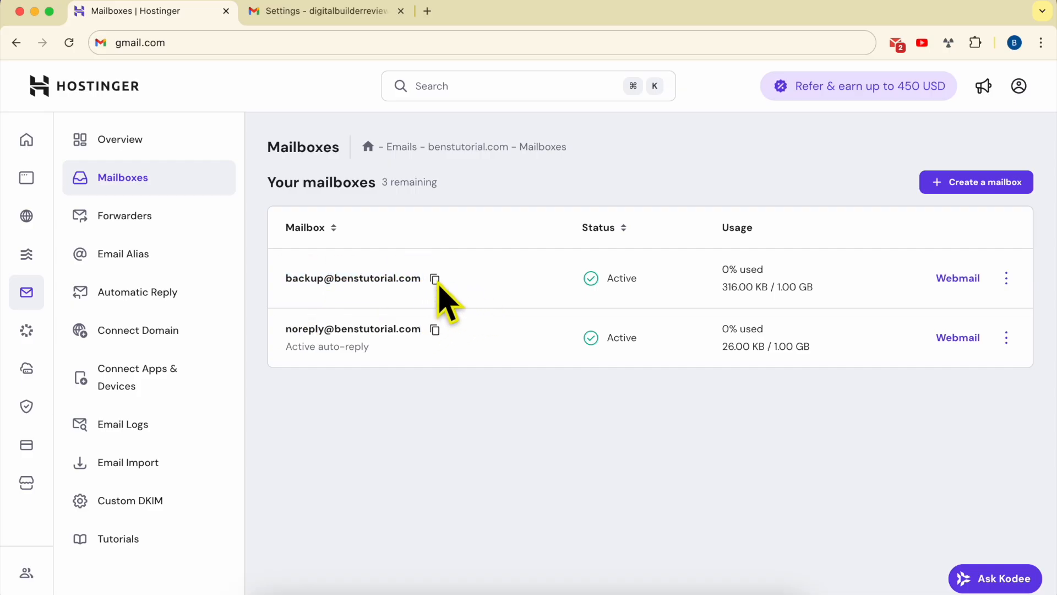
{"action": "left_click", "coordinate": [435, 279]}
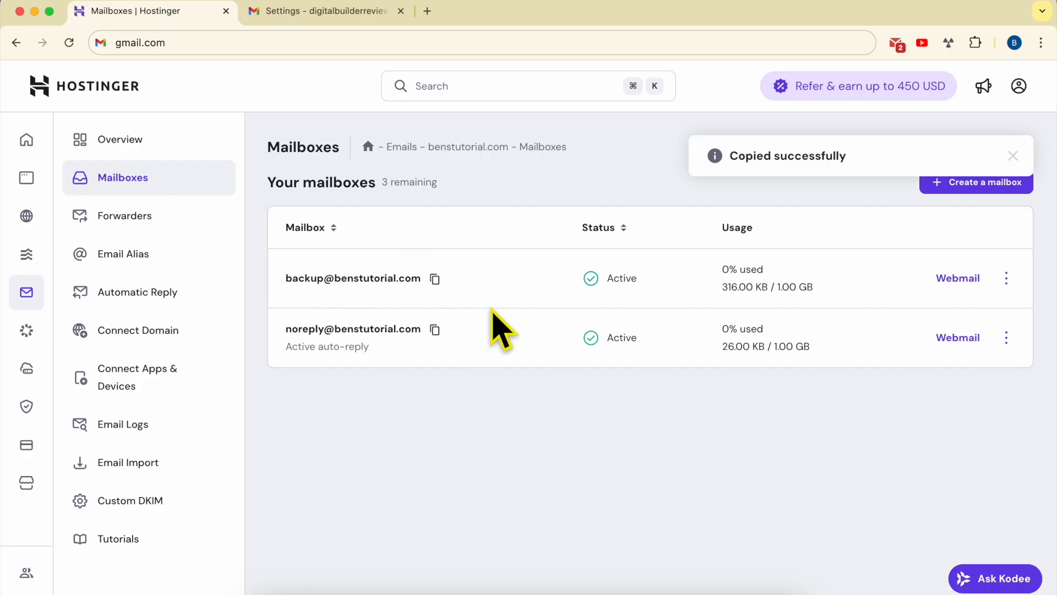
In Gmail, start adding another send-as address, paste the copied mailbox address with alias treatment on, and continue to the SMTP server settings.
{"action": "left_click", "coordinate": [339, 12]}
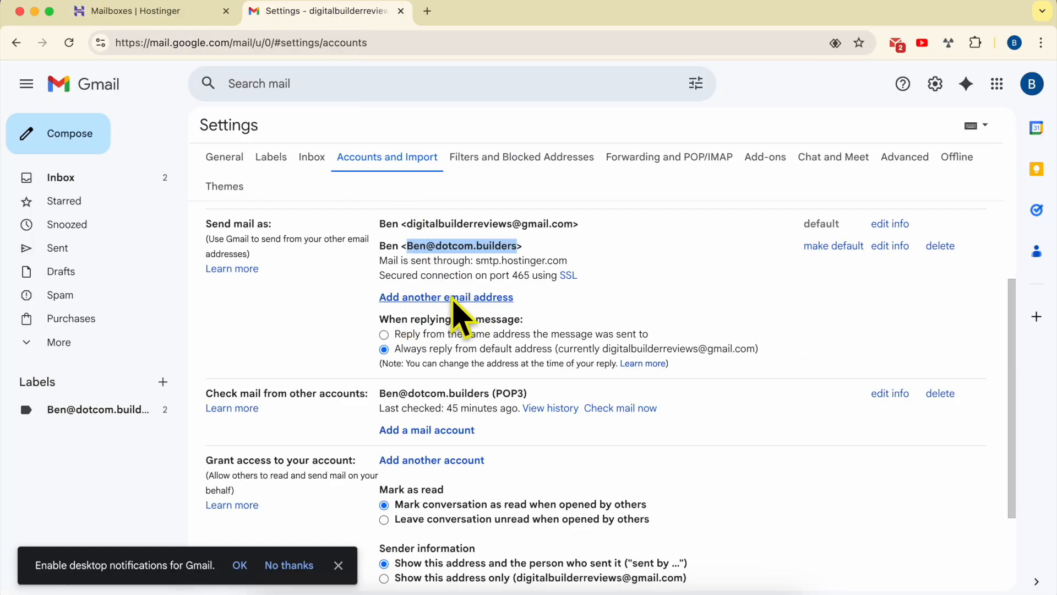
{"action": "left_click", "coordinate": [461, 298]}
{"action": "left_click_drag", "start_coordinate": [272, 11], "coordinate": [407, 29]}
{"action": "left_click_drag", "start_coordinate": [274, 138], "coordinate": [240, 142]}
{"action": "left_click", "coordinate": [272, 155]}
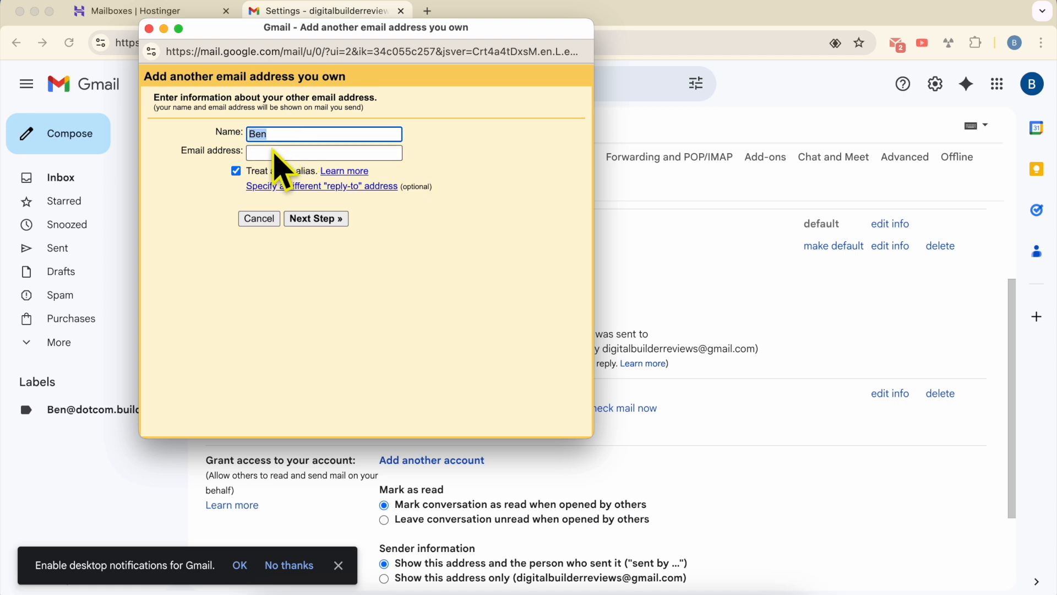
{"action": "left_click", "coordinate": [270, 154]}
{"action": "right_click", "coordinate": [269, 153]}
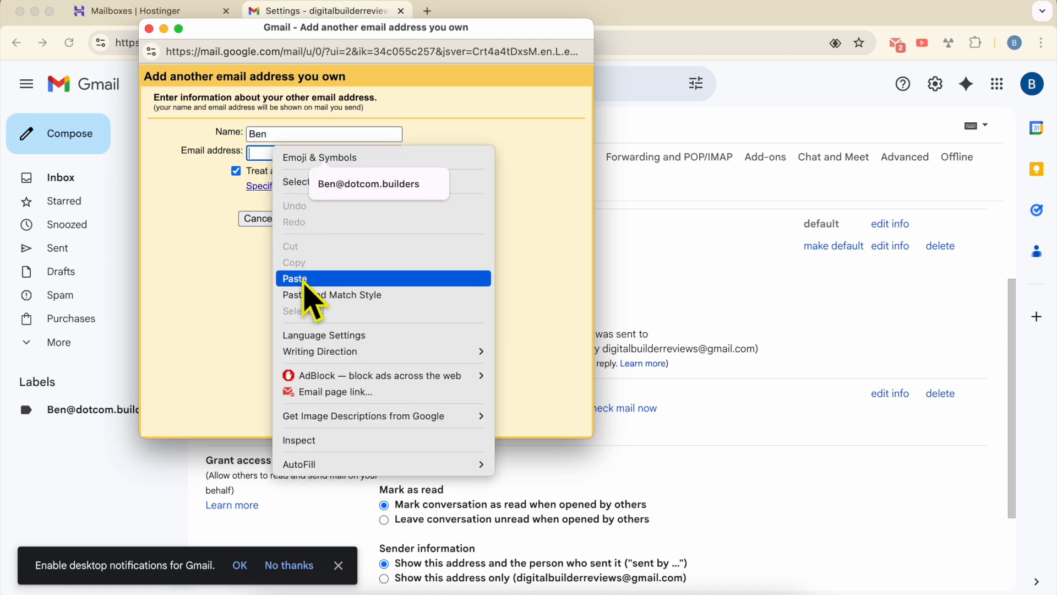
{"action": "left_click", "coordinate": [357, 278]}
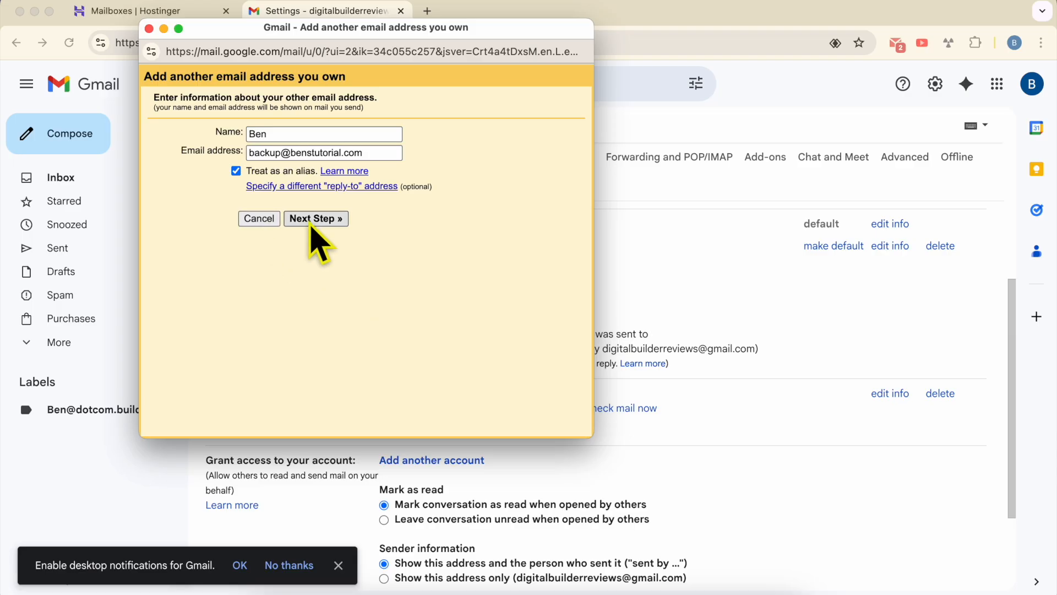
{"action": "left_click", "coordinate": [316, 219]}
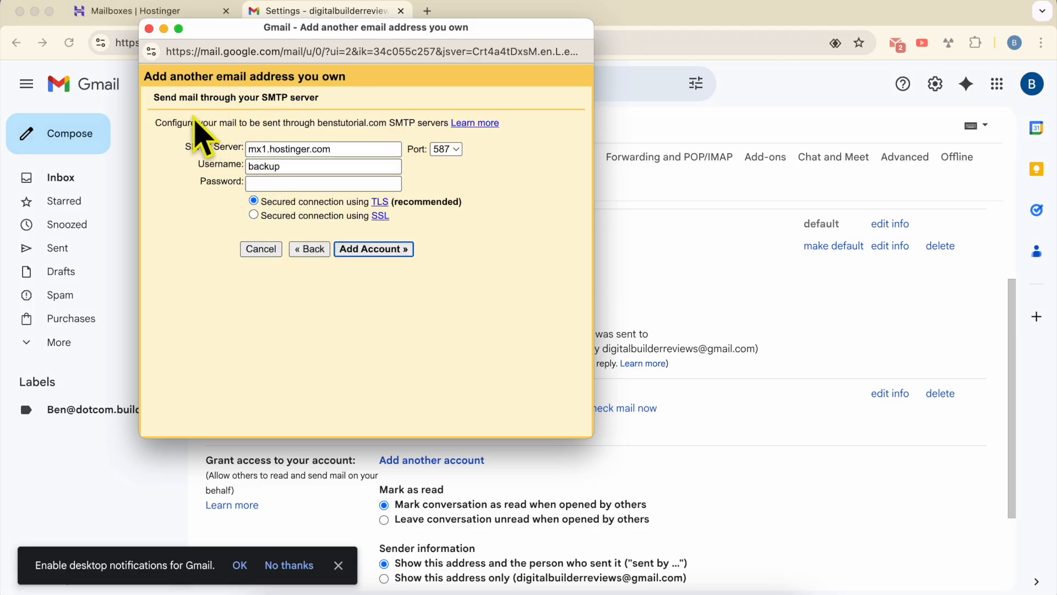
Move the SMTP settings popup aside and narrow the main browser window so the popup stays reachable behind it.
{"action": "left_click_drag", "start_coordinate": [152, 101], "coordinate": [226, 100]}
{"action": "left_click", "coordinate": [269, 100]}
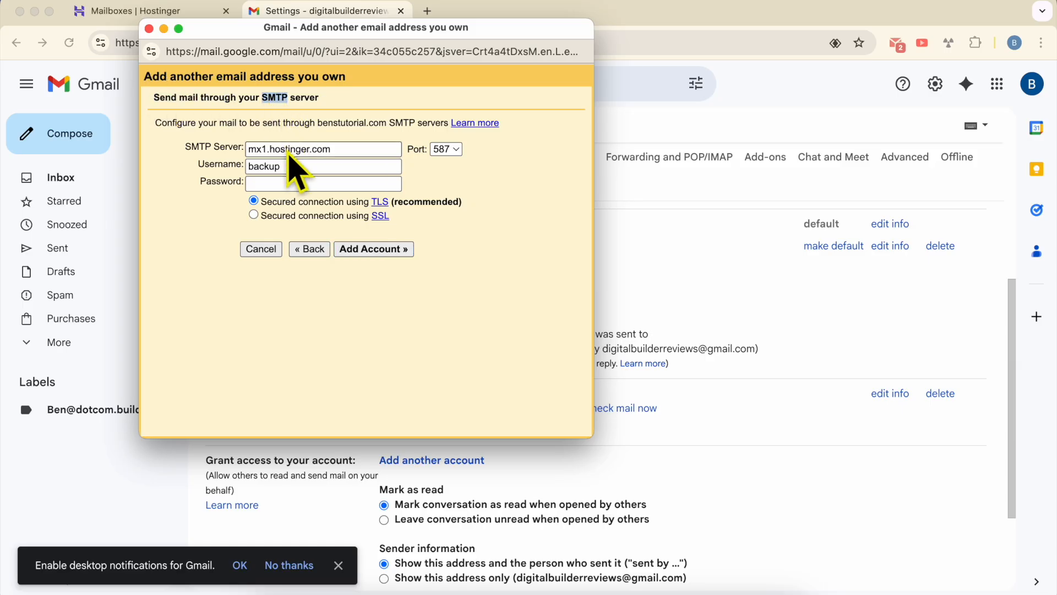
{"action": "left_click_drag", "start_coordinate": [312, 34], "coordinate": [774, 113]}
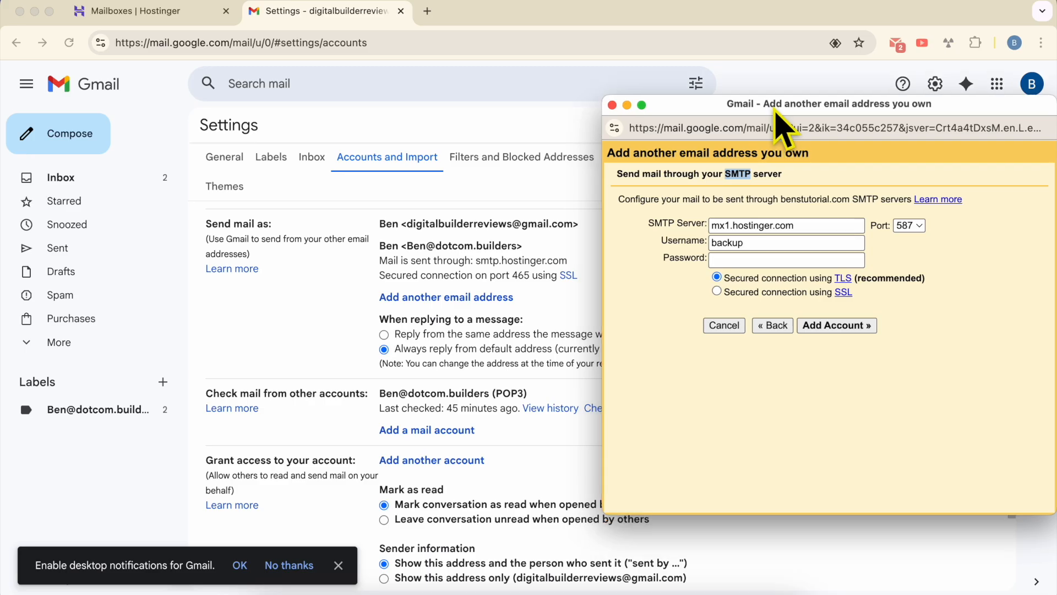
{"action": "left_click", "coordinate": [906, 101]}
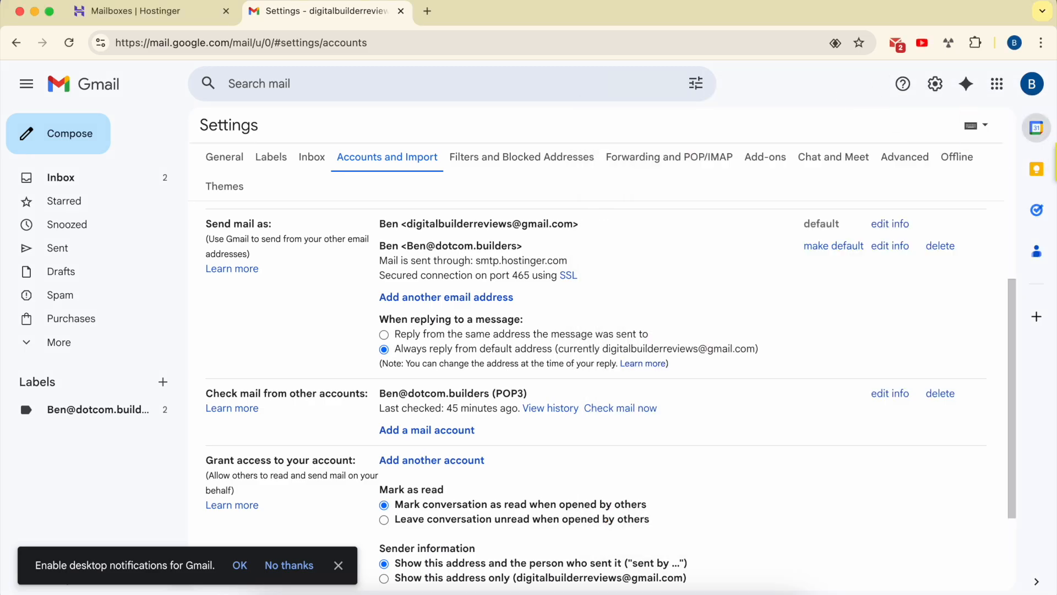
{"action": "left_click_drag", "start_coordinate": [1056, 144], "coordinate": [1040, 144]}
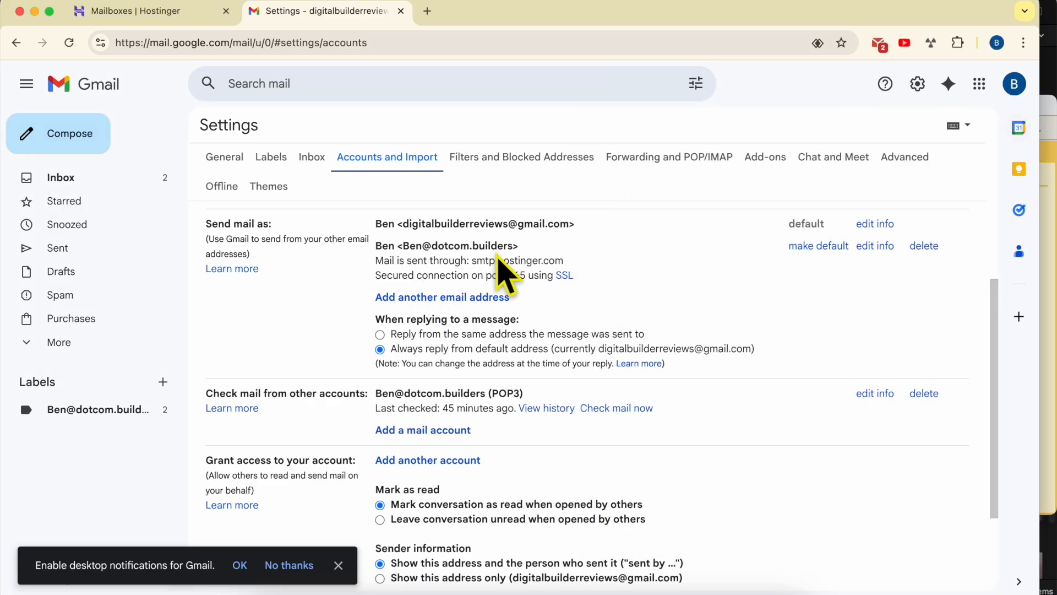
{"action": "left_click", "coordinate": [1049, 299]}
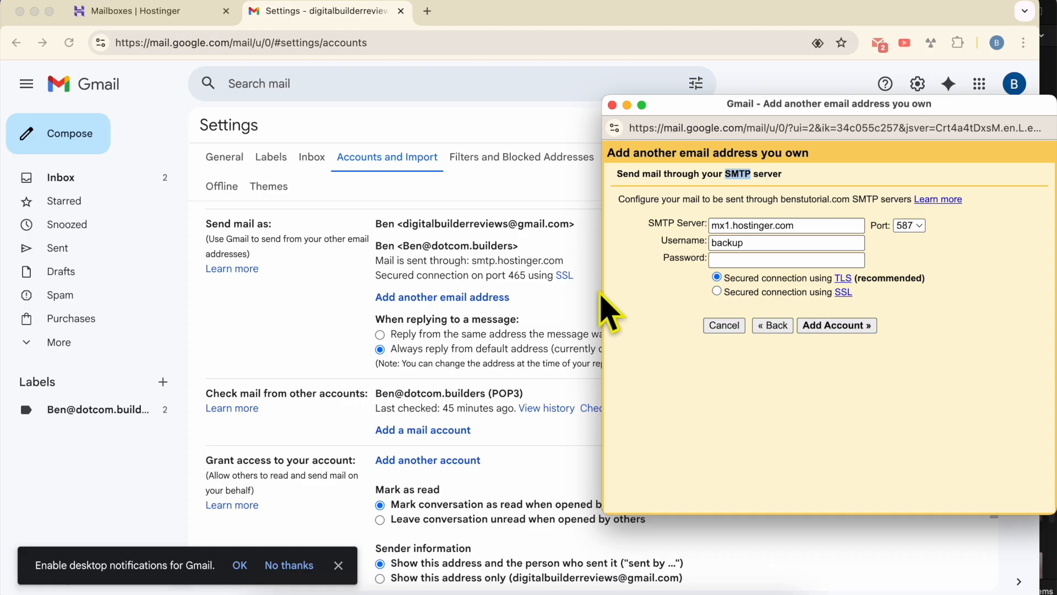
{"action": "left_click", "coordinate": [588, 272]}
{"action": "left_click", "coordinate": [1052, 281]}
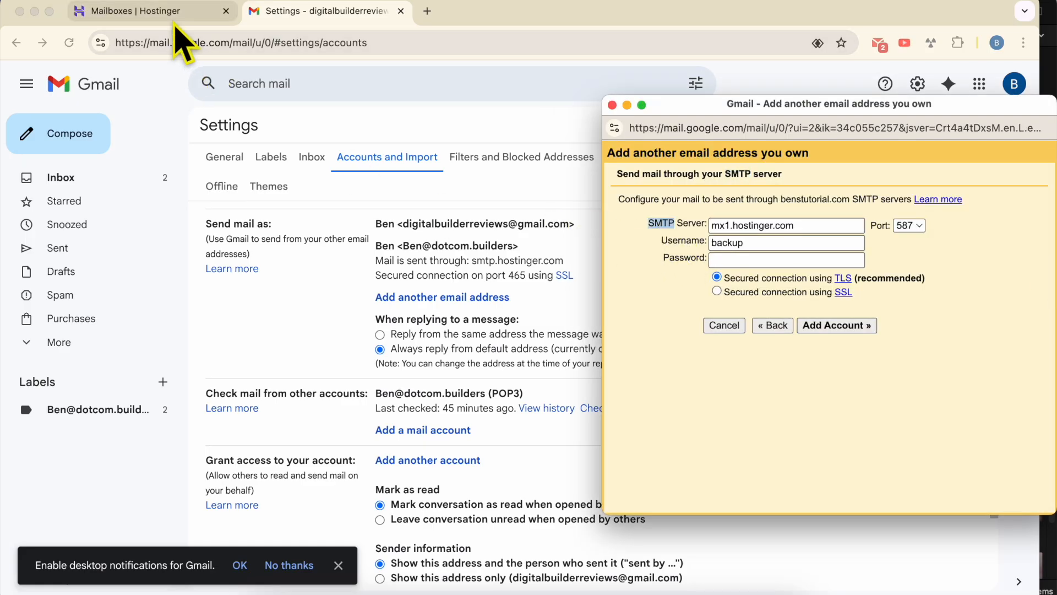
Copy the outgoing SMTP hostname smtp.hostinger.com from Hostinger's Connect Apps & Devices page and return to Gmail's SMTP settings popup.
{"action": "left_click", "coordinate": [165, 12]}
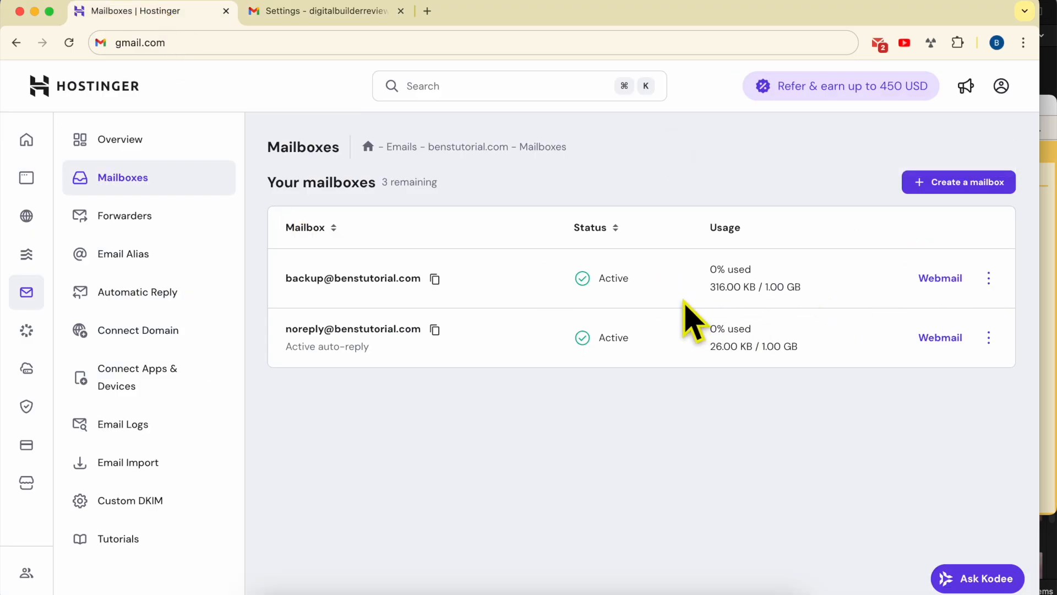
{"action": "double_click", "coordinate": [302, 150]}
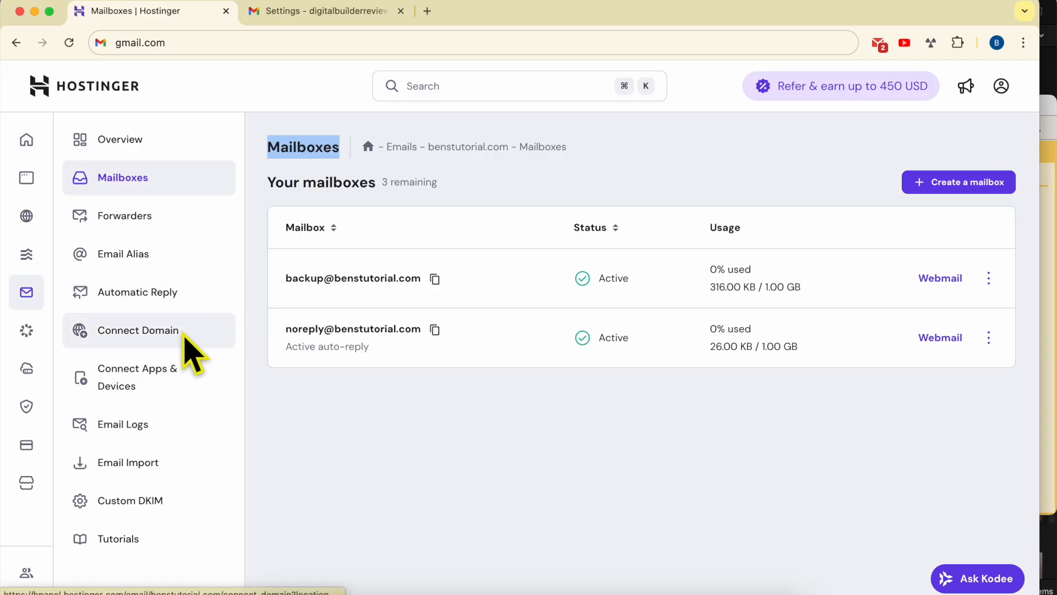
{"action": "left_click", "coordinate": [187, 395]}
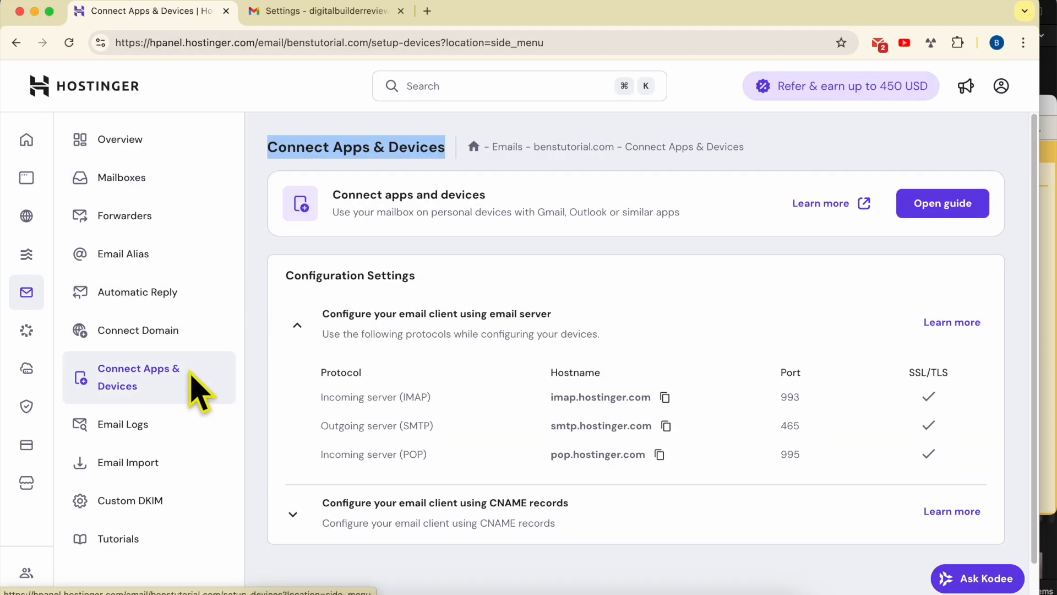
{"action": "double_click", "coordinate": [416, 430]}
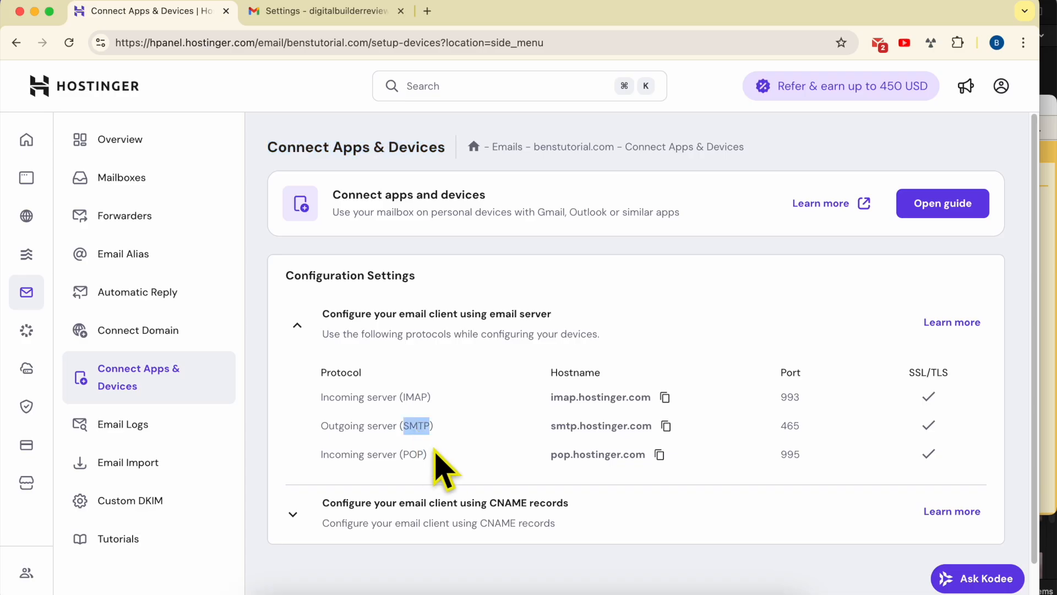
{"action": "left_click", "coordinate": [666, 427]}
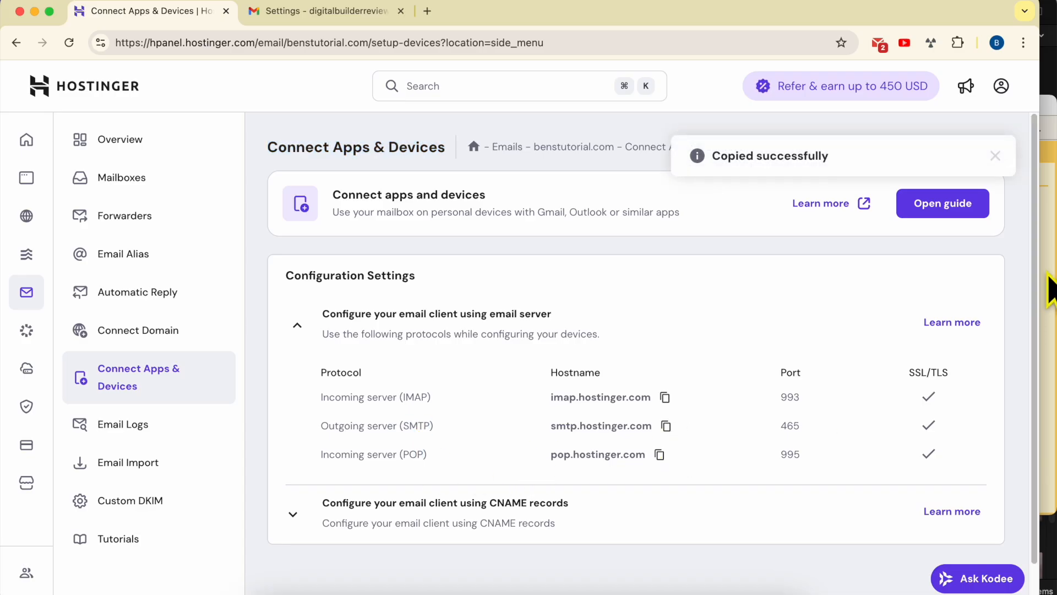
{"action": "left_click", "coordinate": [1046, 305]}
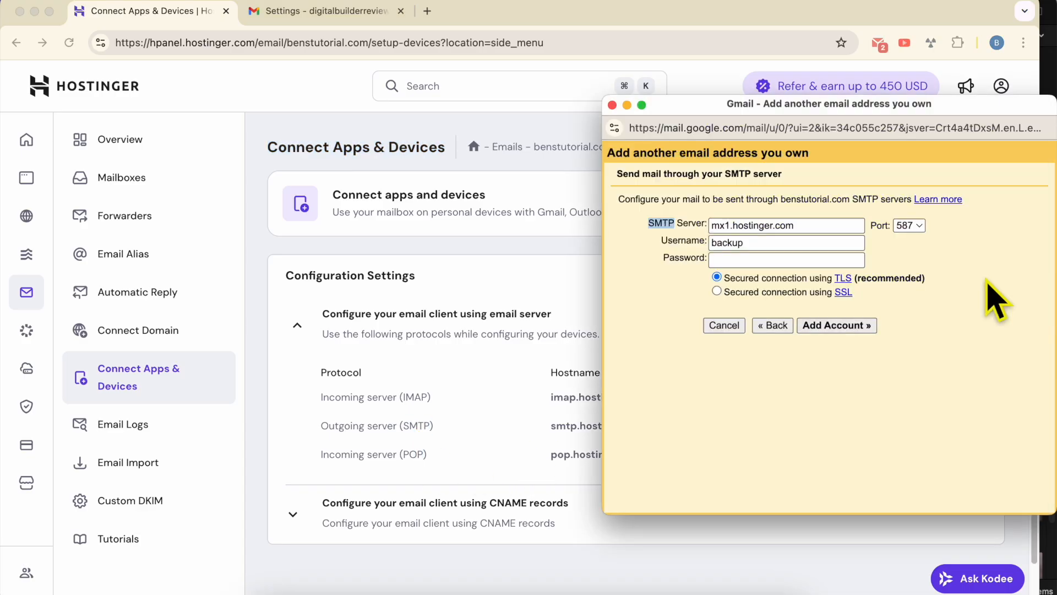
Replace the SMTP server with the copied hostname smtp.hostinger.com and check the outgoing server's port on Hostinger's Connect Apps & Devices page.
{"action": "triple_click", "coordinate": [758, 226]}
{"action": "right_click", "coordinate": [755, 225]}
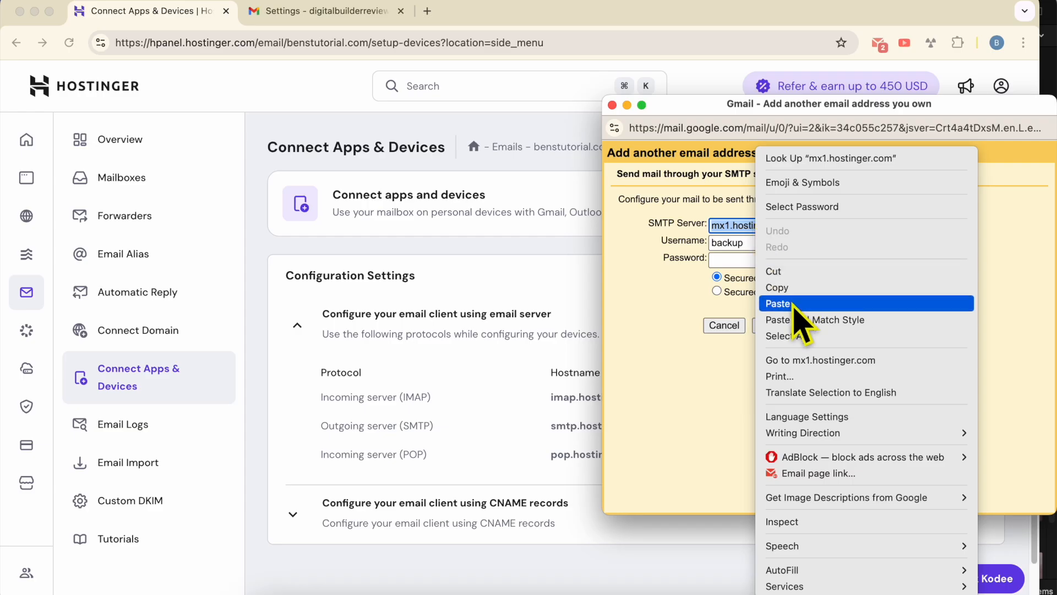
{"action": "left_click", "coordinate": [622, 361]}
{"action": "left_click", "coordinate": [526, 418]}
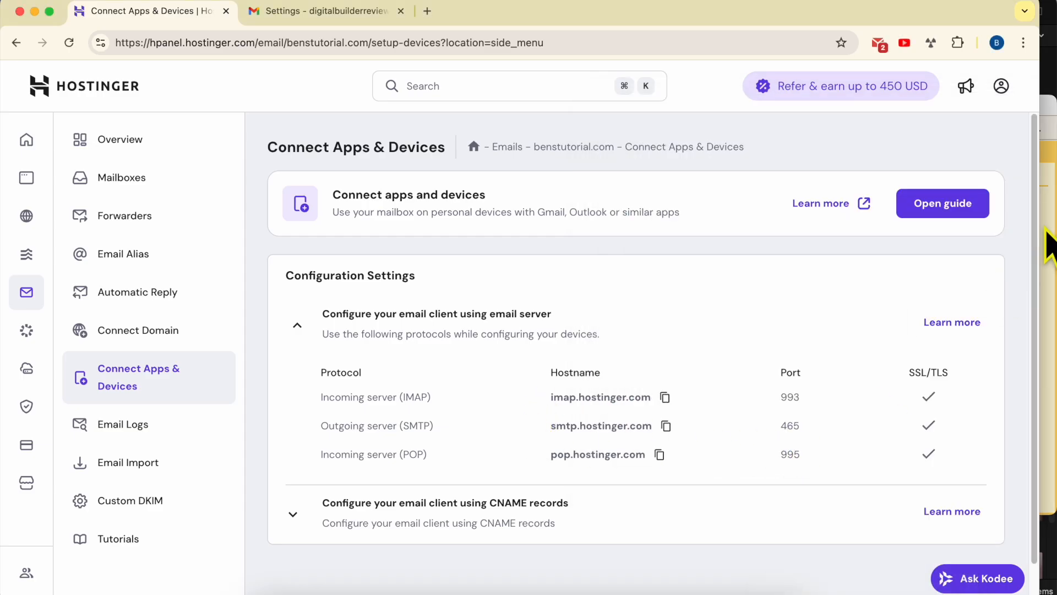
In Gmail's SMTP settings popup, set the port to 465 and enter the mailbox's full email address as the username.
{"action": "left_click", "coordinate": [1048, 250]}
{"action": "left_click", "coordinate": [919, 226]}
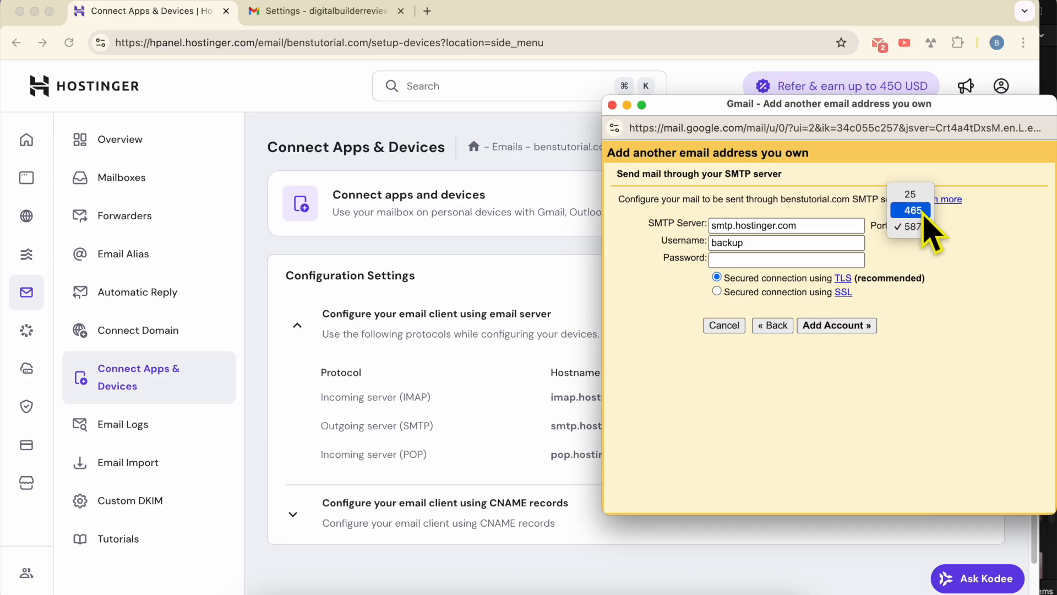
{"action": "left_click", "coordinate": [915, 207]}
{"action": "key", "text": "Tab"}
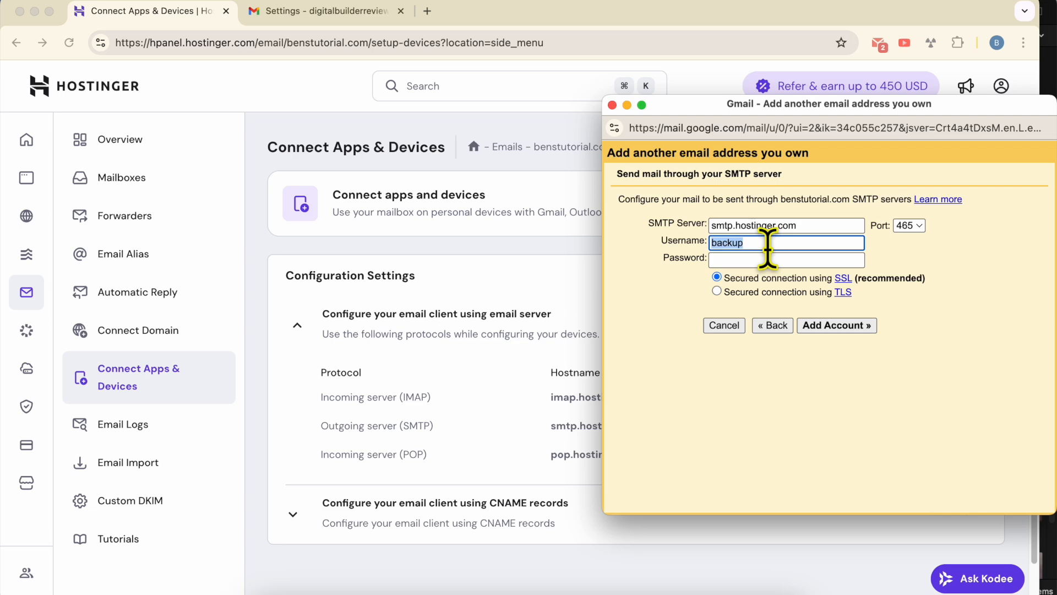
{"action": "type", "text": "backu"}
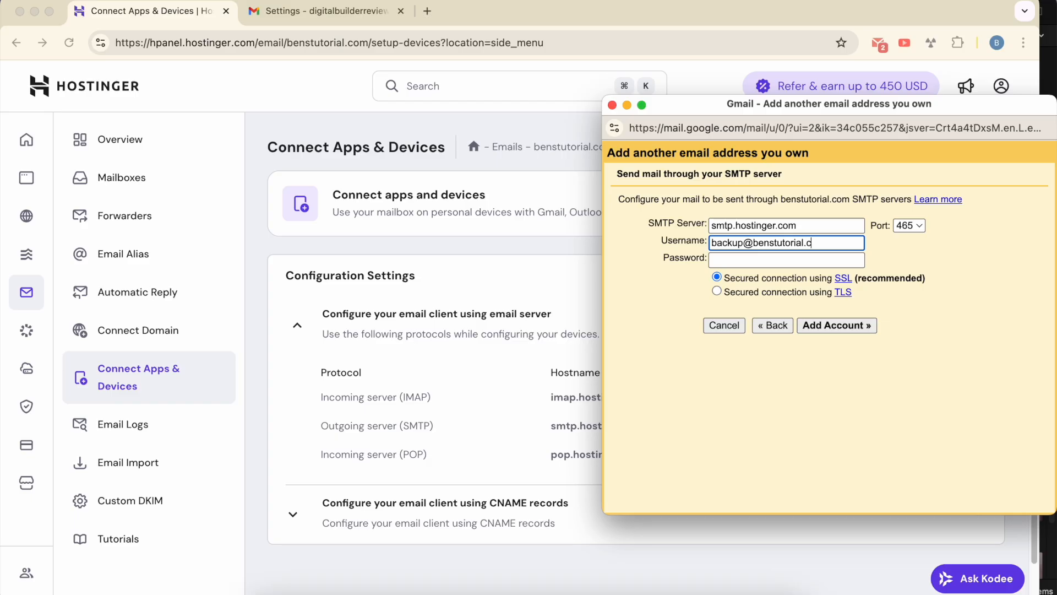
Copy the username, search for it in Hostinger's mailbox list to verify the address, and return to the SMTP settings popup.
{"action": "right_click", "coordinate": [756, 250]}
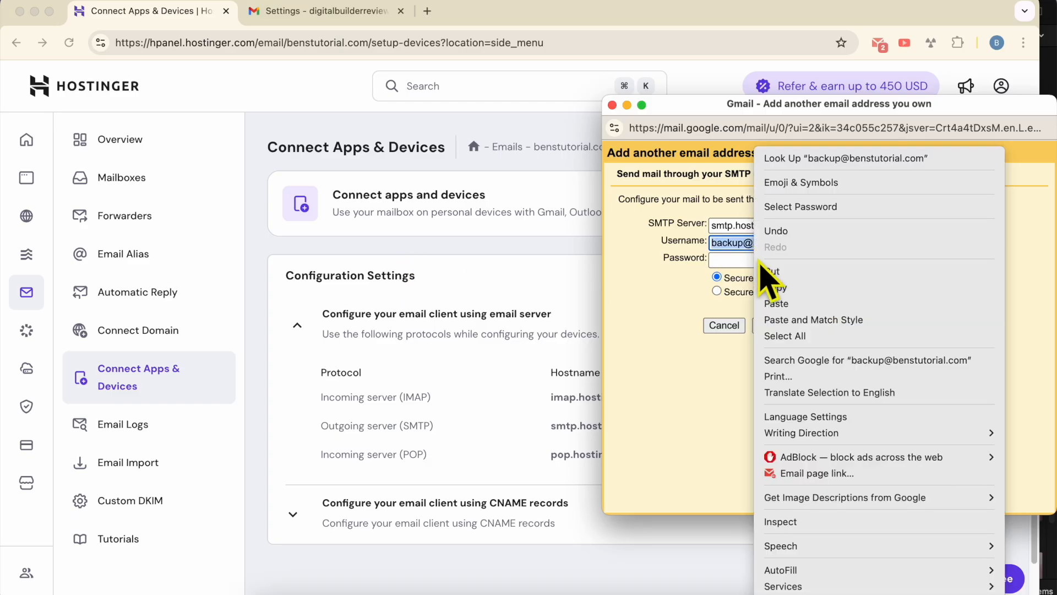
{"action": "left_click", "coordinate": [776, 286]}
{"action": "left_click", "coordinate": [530, 302]}
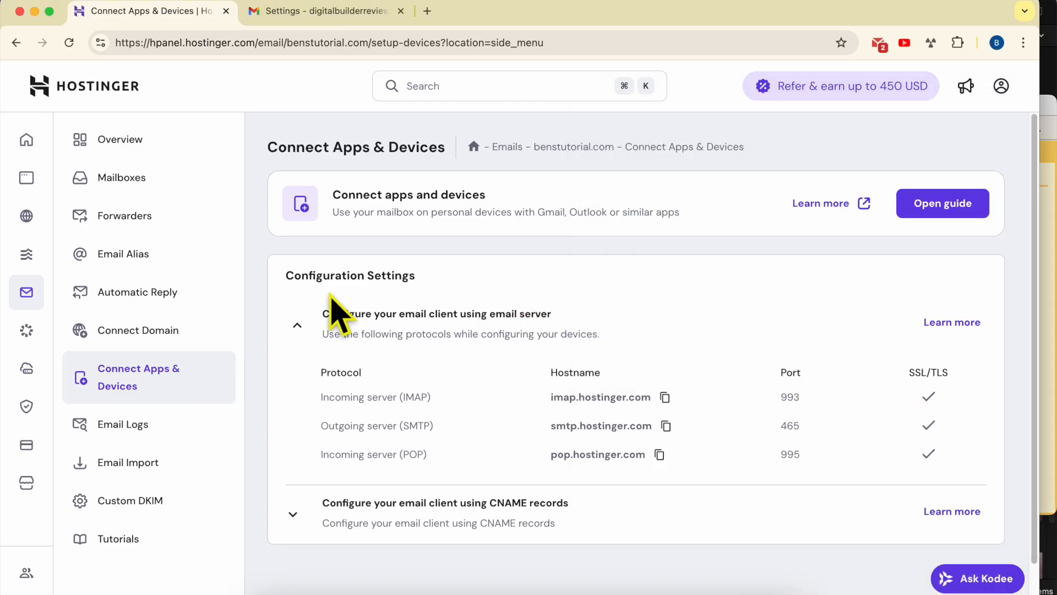
{"action": "left_click", "coordinate": [126, 185]}
{"action": "key", "text": "super+f"}
{"action": "key", "text": "super+v"}
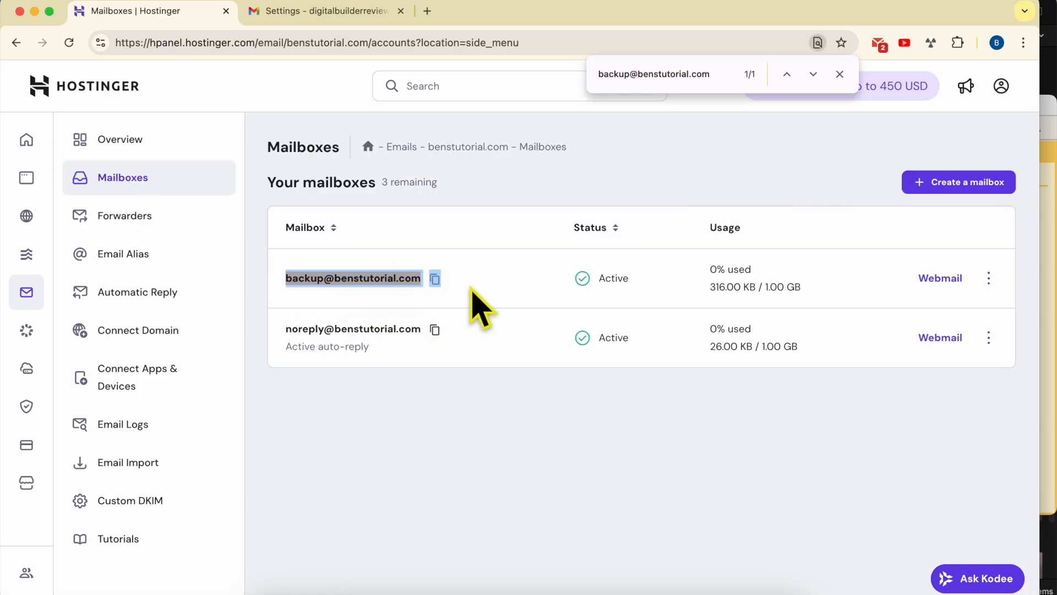
{"action": "left_click", "coordinate": [16, 42]}
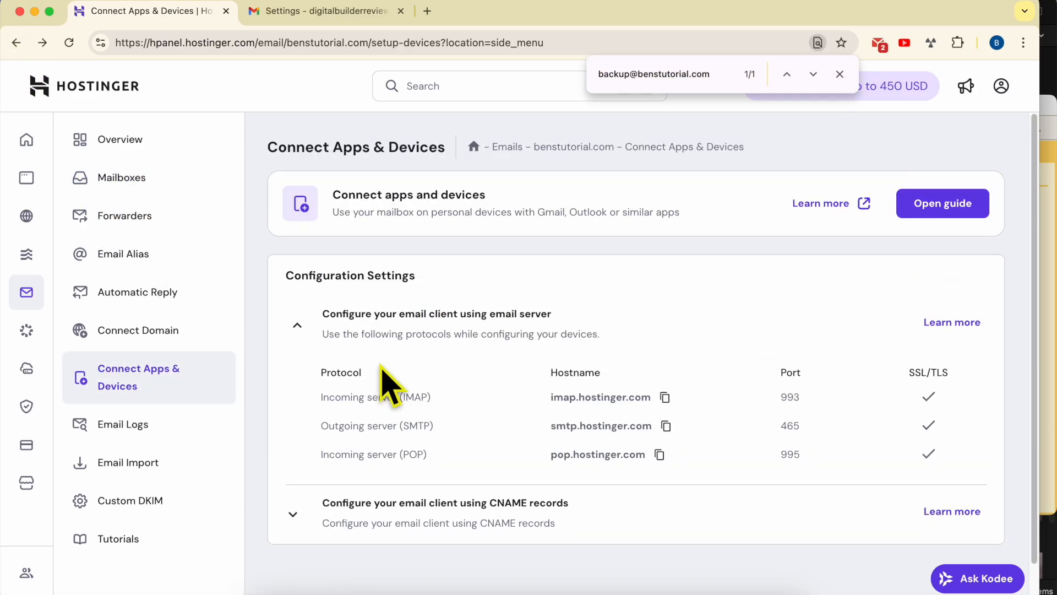
{"action": "left_click", "coordinate": [1048, 243]}
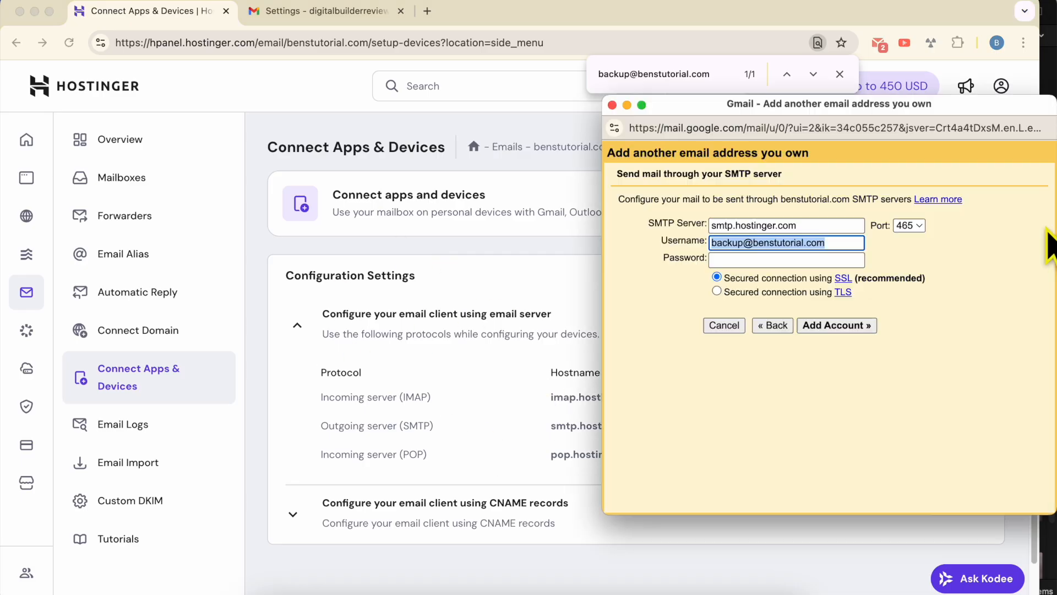
Look up where the backup mailbox's password can be changed in Hostinger's mailbox list, leaving the password as it is.
{"action": "left_click", "coordinate": [740, 261]}
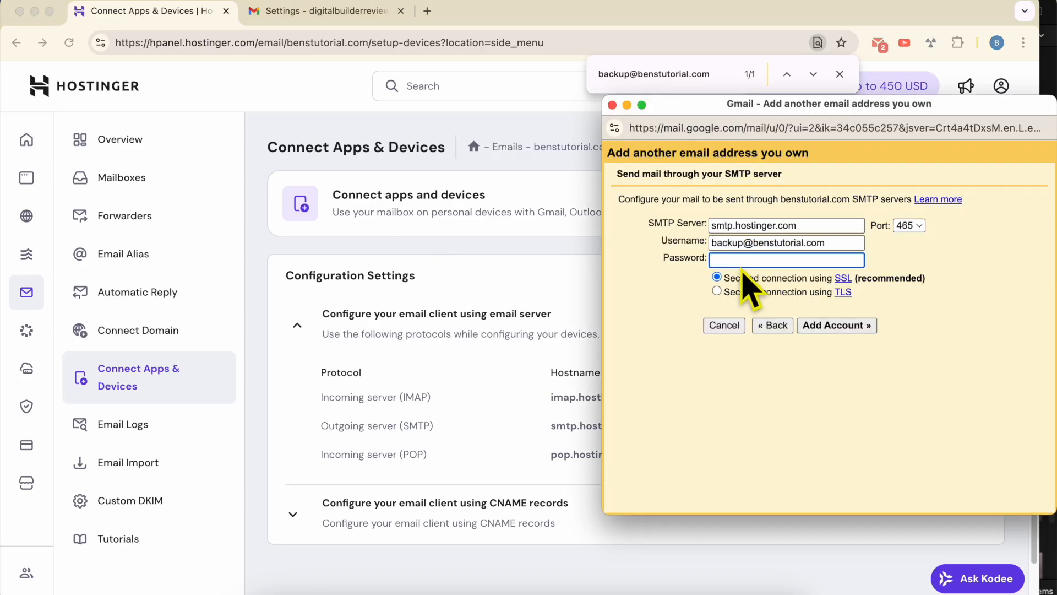
{"action": "left_click", "coordinate": [556, 300]}
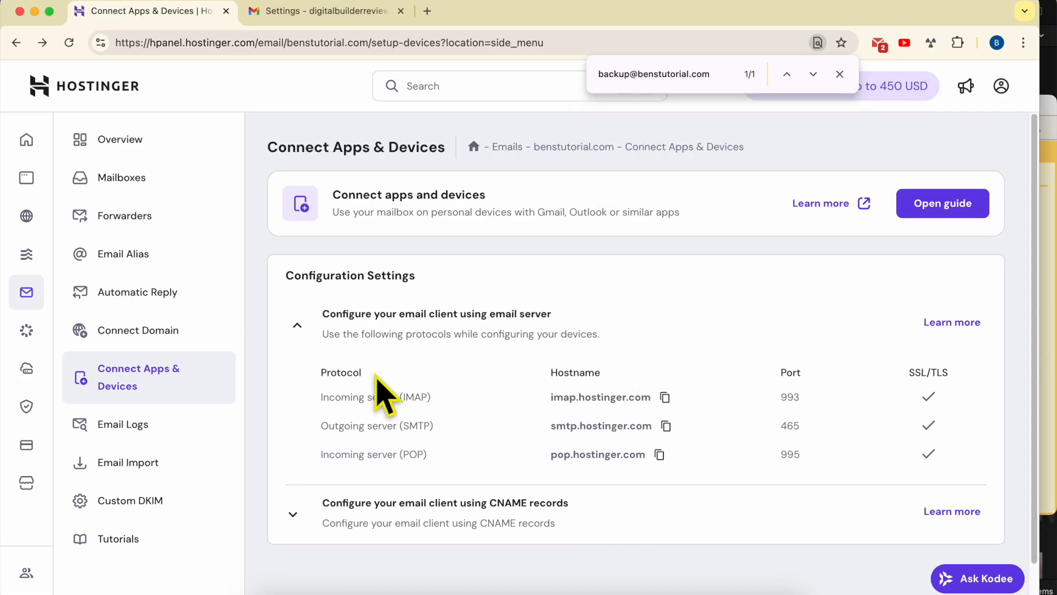
{"action": "left_click", "coordinate": [163, 181]}
{"action": "left_click_drag", "start_coordinate": [285, 278], "coordinate": [417, 280]}
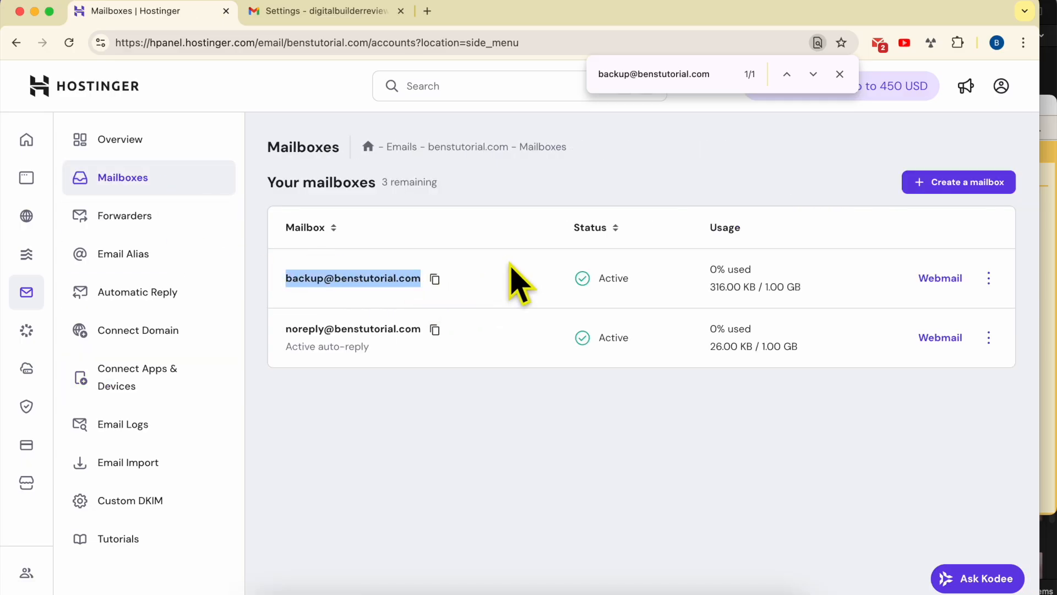
{"action": "left_click", "coordinate": [990, 279]}
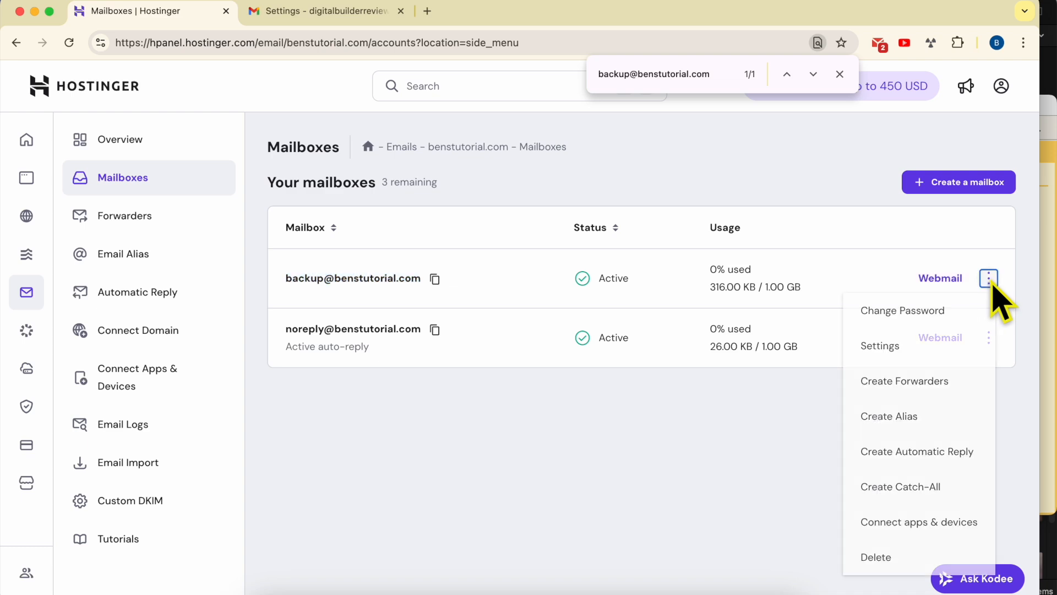
{"action": "left_click", "coordinate": [919, 328]}
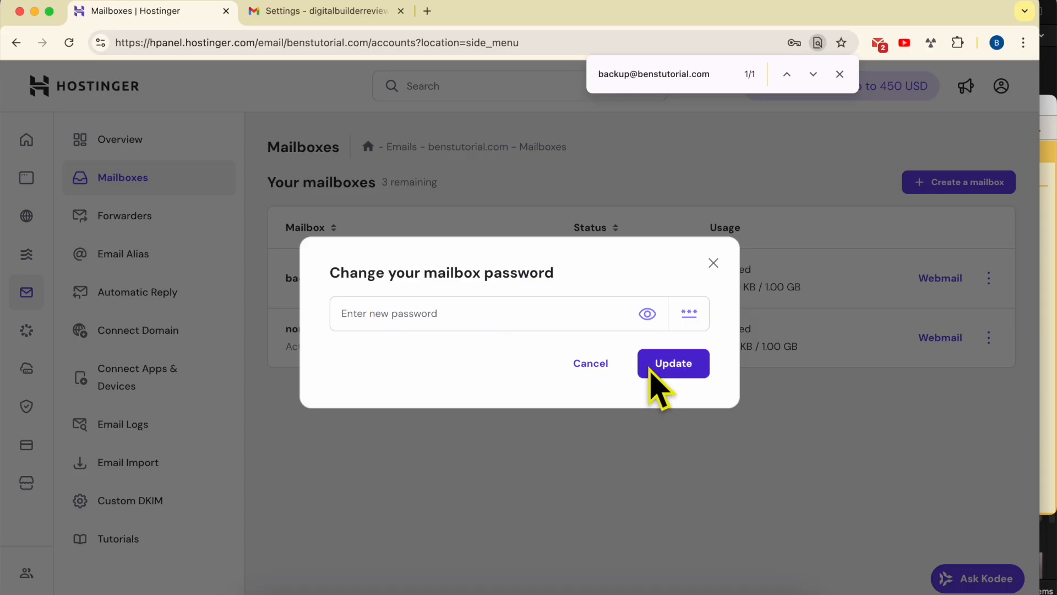
{"action": "left_click", "coordinate": [714, 263]}
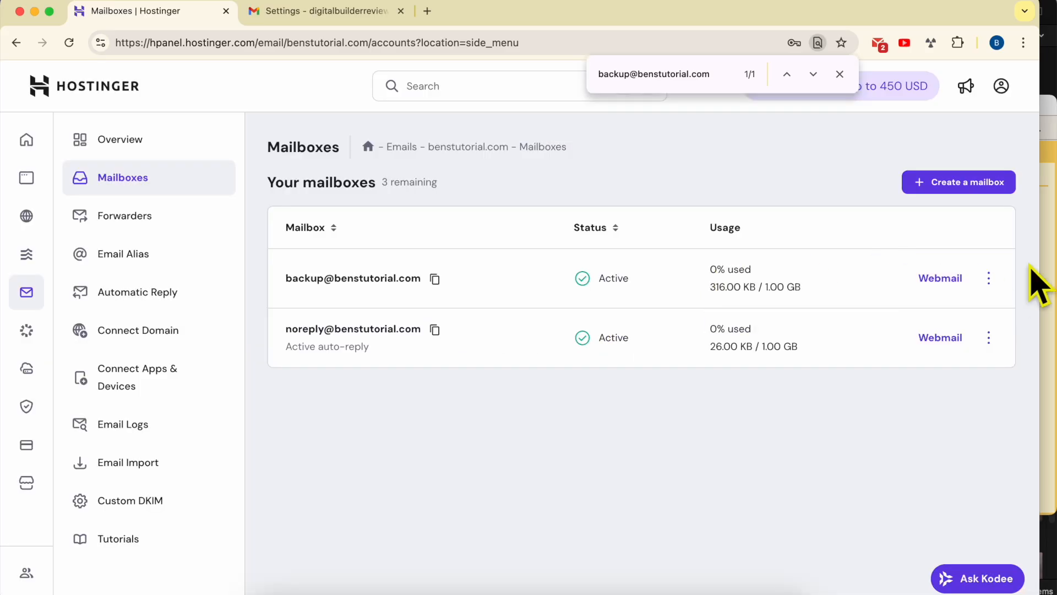
Enter the mailbox password in Gmail's popup, check Hostinger's SSL setting, and add the account without saving the password in the browser.
{"action": "left_click", "coordinate": [1045, 247]}
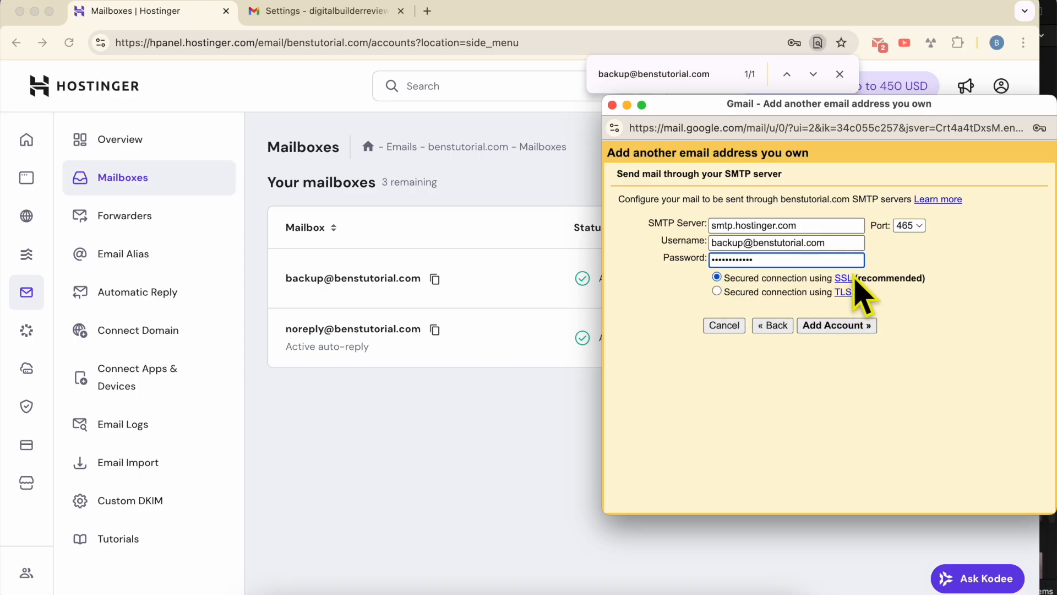
{"action": "left_click", "coordinate": [316, 402]}
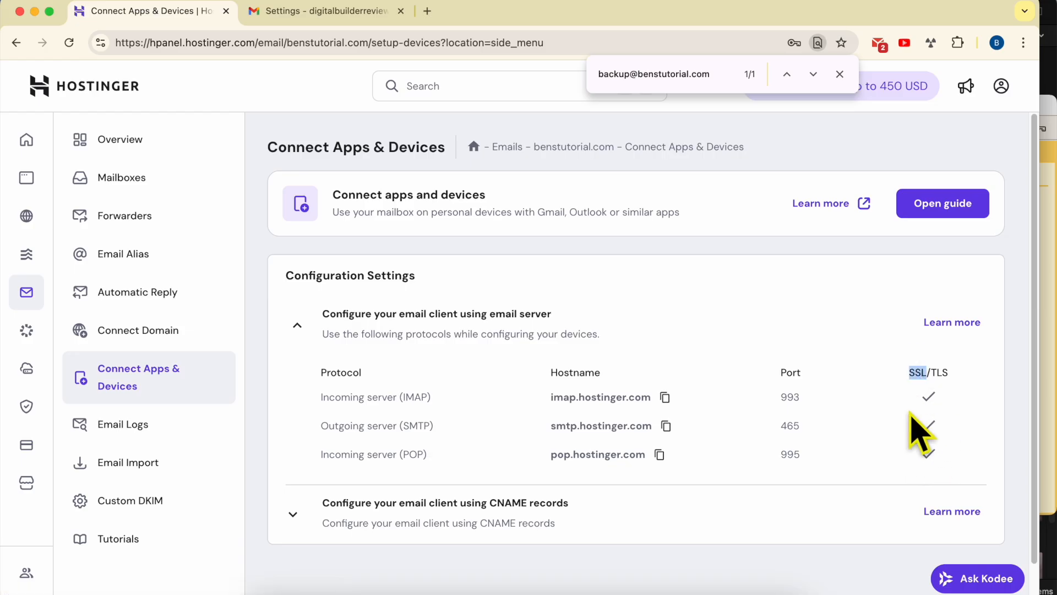
{"action": "left_click", "coordinate": [1049, 309]}
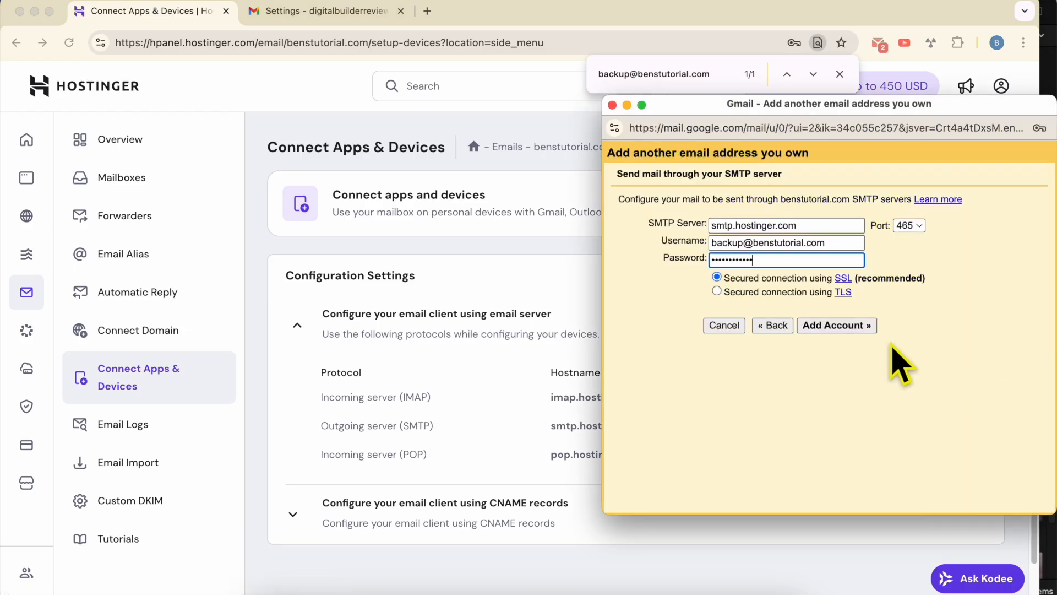
{"action": "left_click", "coordinate": [862, 326]}
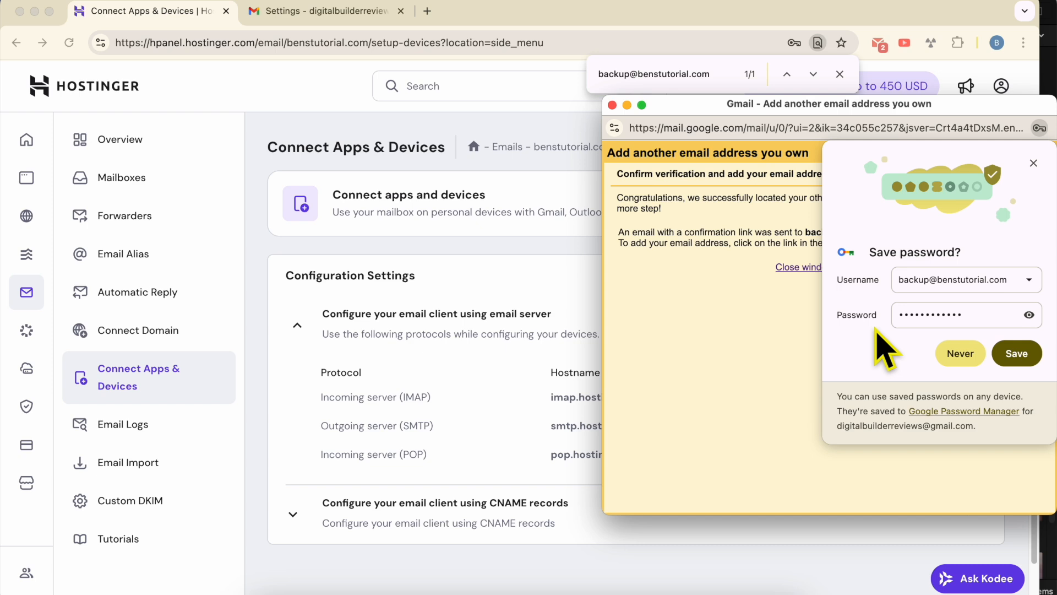
{"action": "left_click", "coordinate": [1032, 160]}
Read the popup's verification message about the confirmation email and the link needed to add the address.
{"action": "left_click_drag", "start_coordinate": [610, 201], "coordinate": [732, 215]}
{"action": "left_click", "coordinate": [734, 213]}
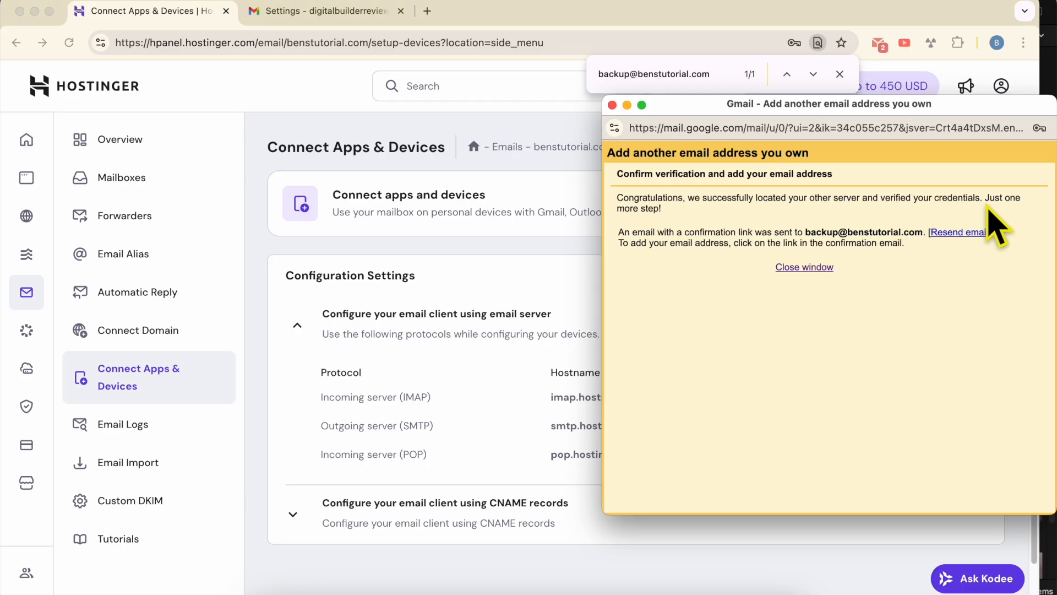
{"action": "left_click_drag", "start_coordinate": [984, 199], "coordinate": [694, 212]}
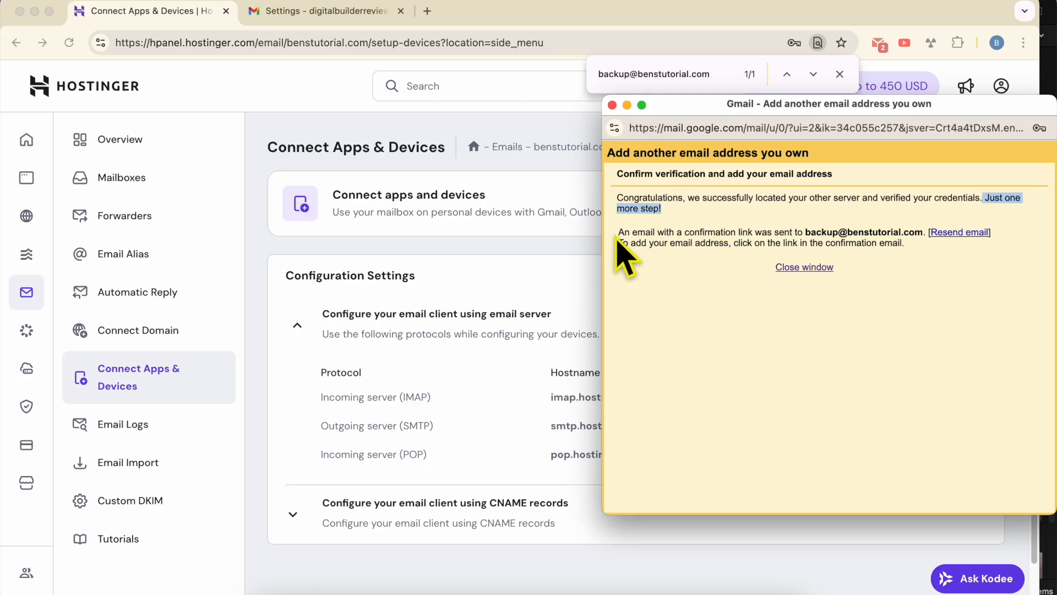
{"action": "left_click_drag", "start_coordinate": [617, 233], "coordinate": [641, 232]}
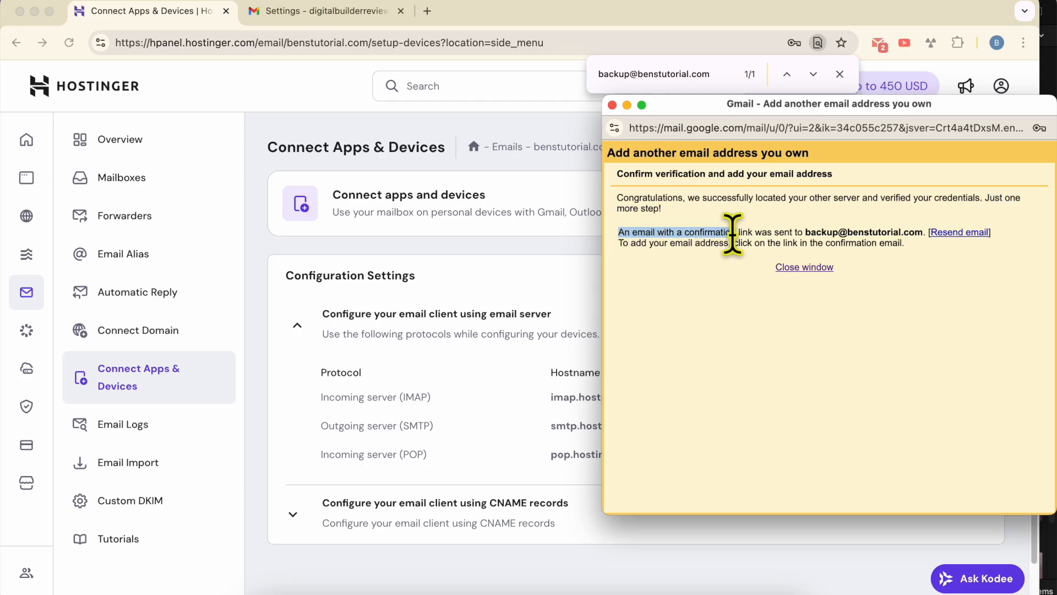
{"action": "left_click_drag", "start_coordinate": [805, 232], "coordinate": [917, 234]}
{"action": "left_click", "coordinate": [961, 250]}
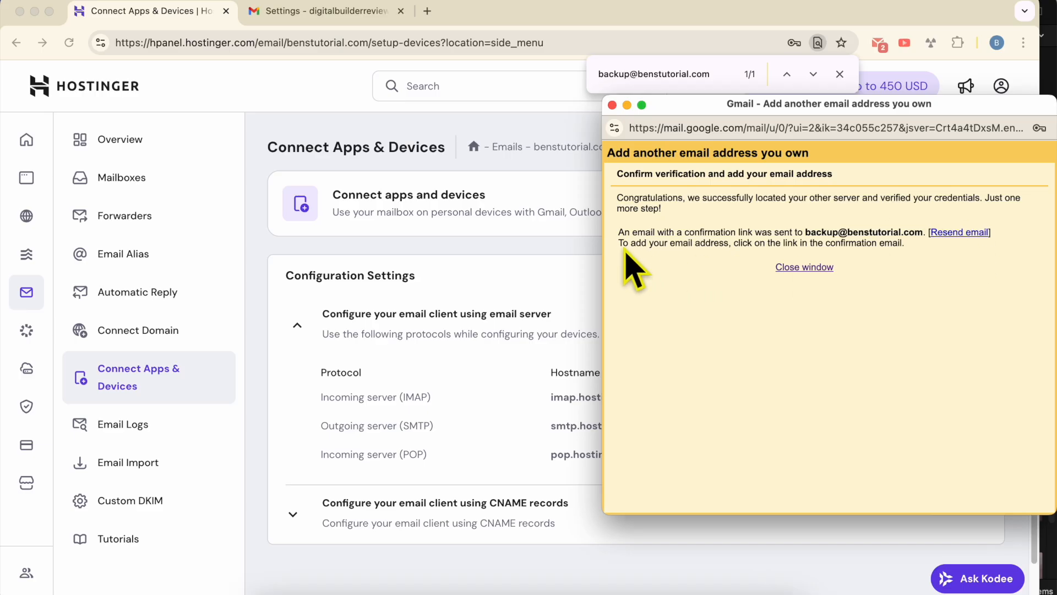
{"action": "left_click_drag", "start_coordinate": [620, 243], "coordinate": [736, 243]}
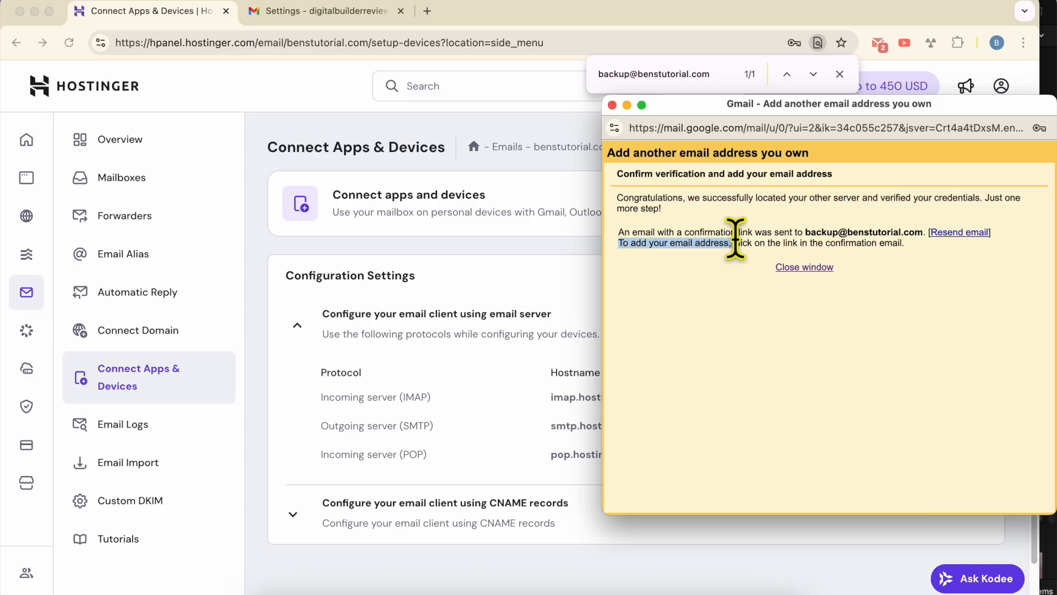
{"action": "left_click_drag", "start_coordinate": [823, 240], "coordinate": [892, 243]}
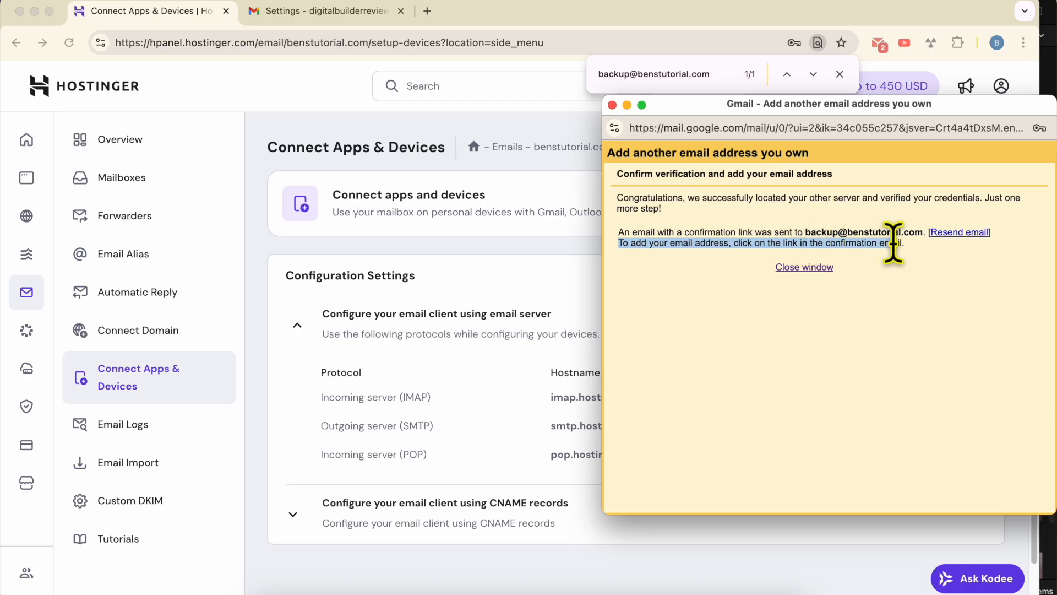
Open the backup mailbox's webmail login page from Hostinger's mailbox list and highlight its address mail.hostinger.com.
{"action": "left_click", "coordinate": [489, 307]}
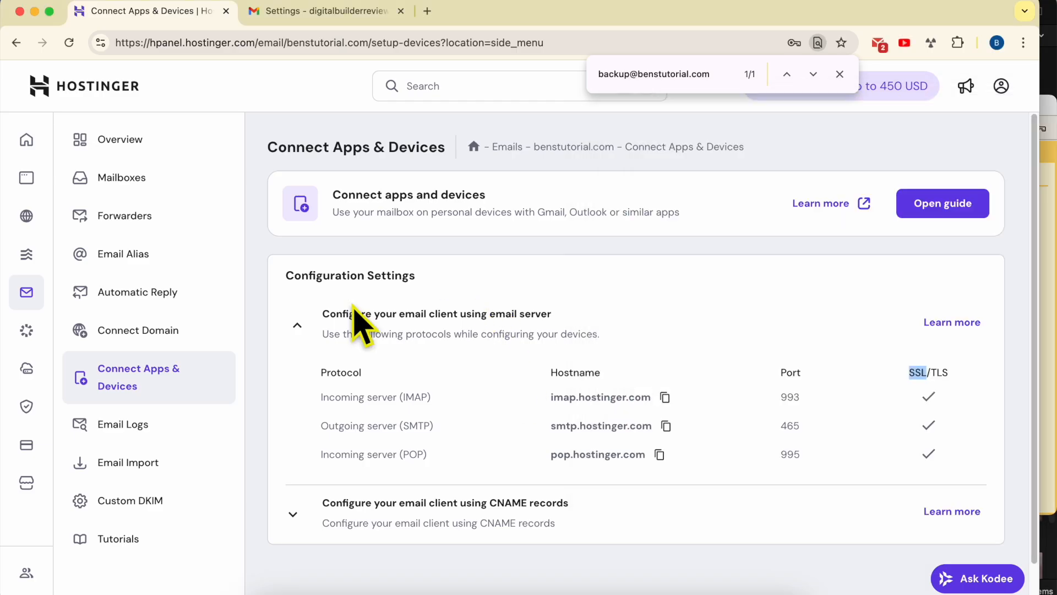
{"action": "left_click", "coordinate": [185, 200]}
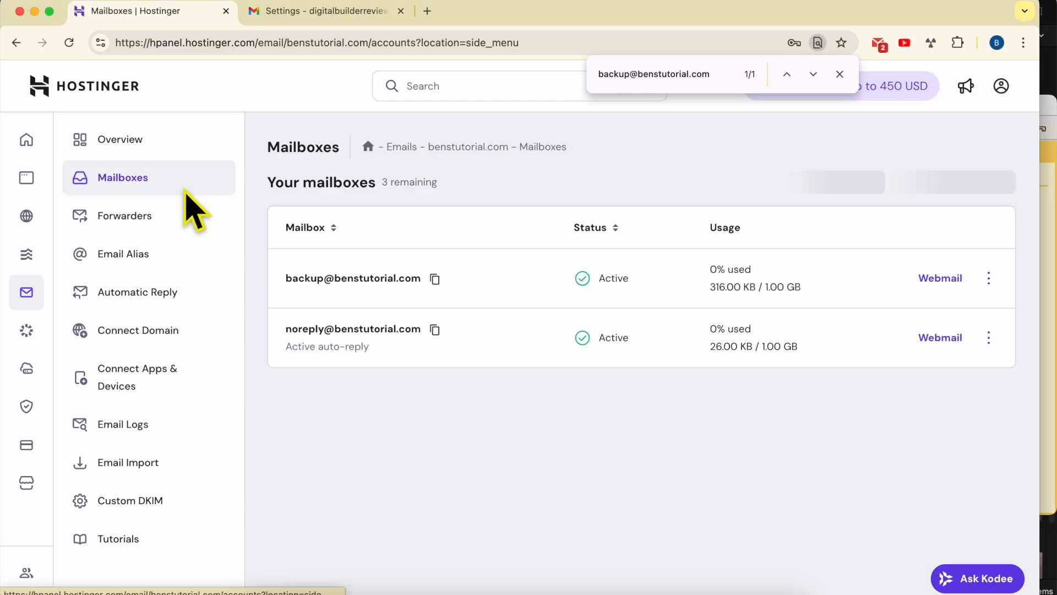
{"action": "double_click", "coordinate": [339, 281]}
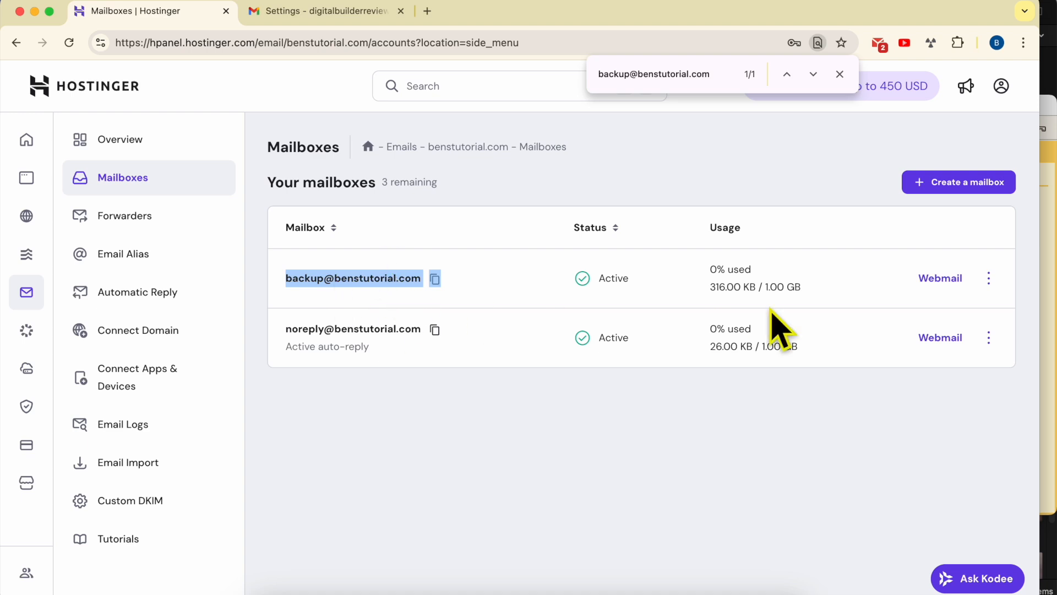
{"action": "left_click", "coordinate": [948, 289]}
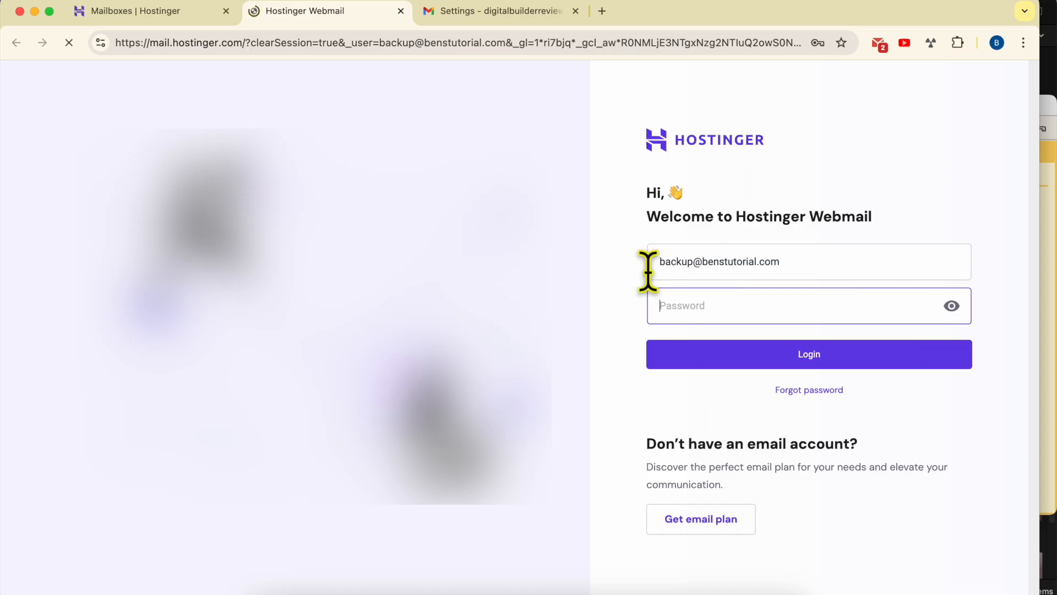
{"action": "left_click", "coordinate": [162, 13]}
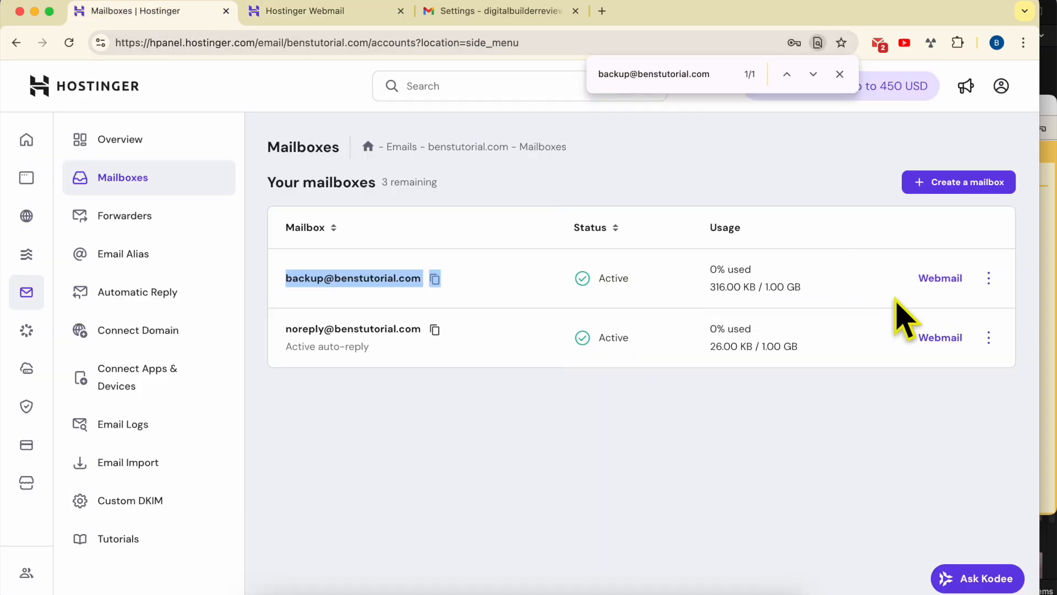
{"action": "left_click", "coordinate": [328, 14]}
{"action": "left_click_drag", "start_coordinate": [149, 42], "coordinate": [243, 44]}
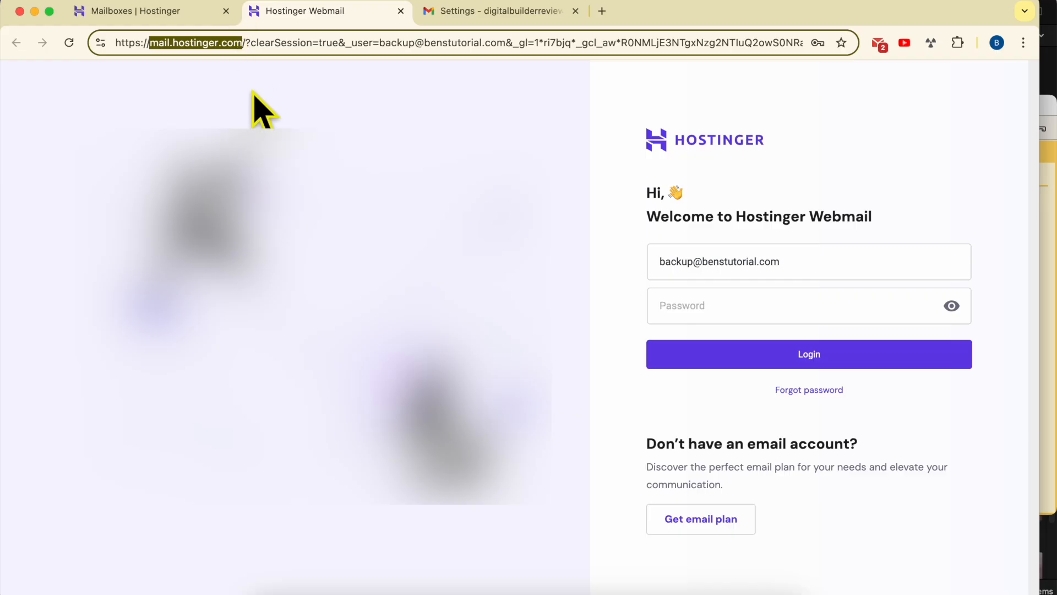
Log in to Hostinger Webmail as the backup mailbox with the mailbox password.
{"action": "left_click", "coordinate": [725, 270]}
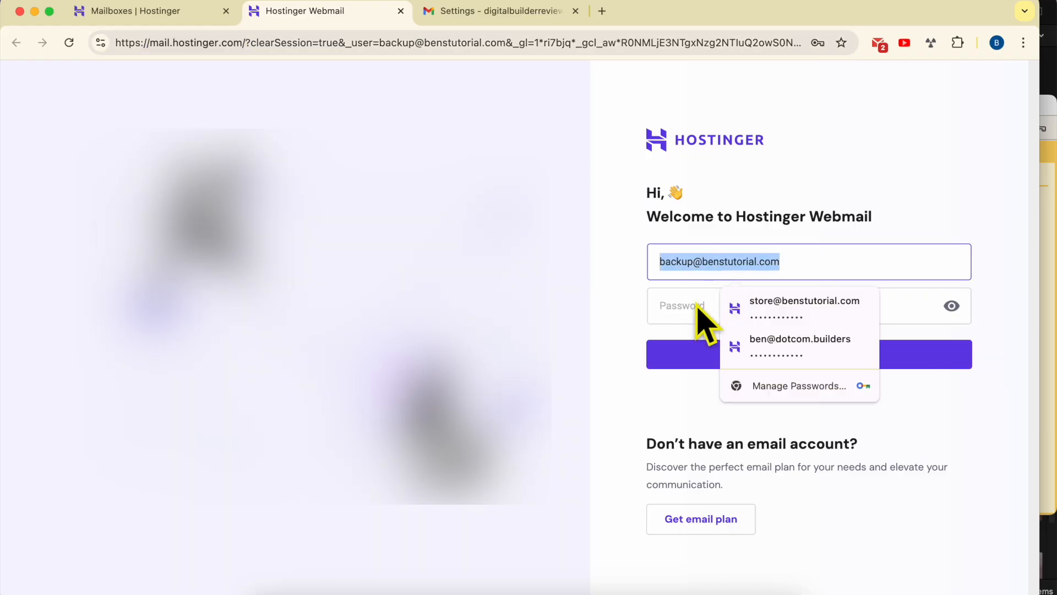
{"action": "left_click", "coordinate": [699, 319]}
{"action": "type", "text": "••••••••"}
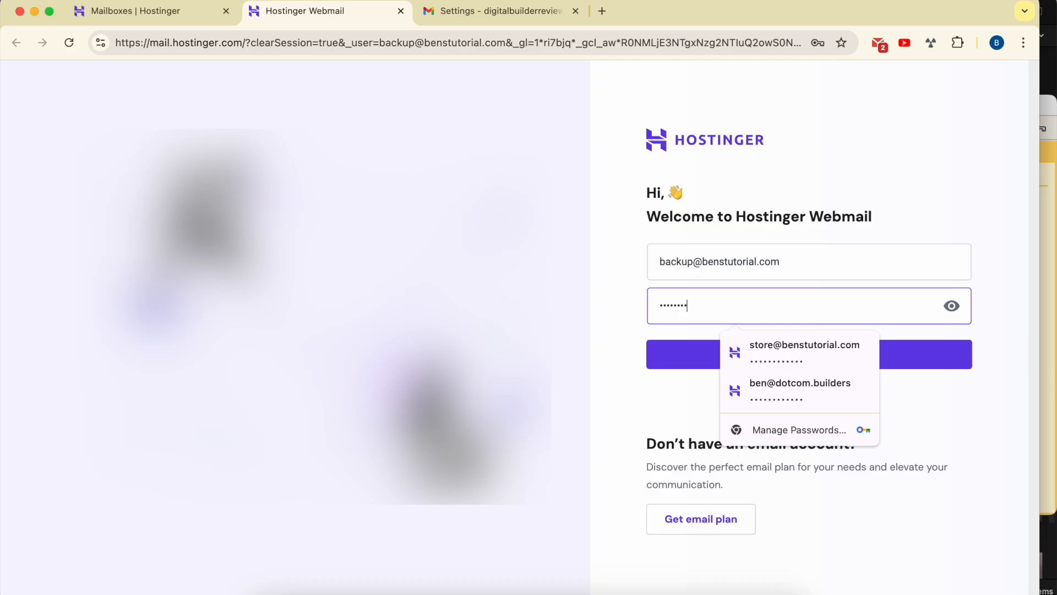
{"action": "left_click", "coordinate": [693, 353]}
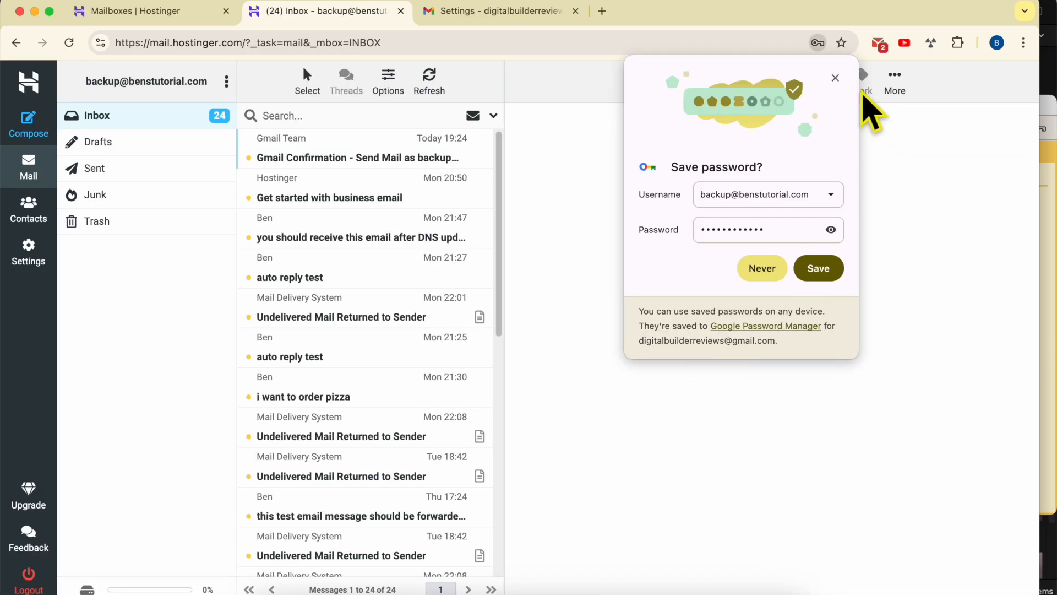
Dismiss the offer to save the password, open the Gmail Confirmation email, and read its instructions for confirming the request.
{"action": "left_click", "coordinate": [836, 78]}
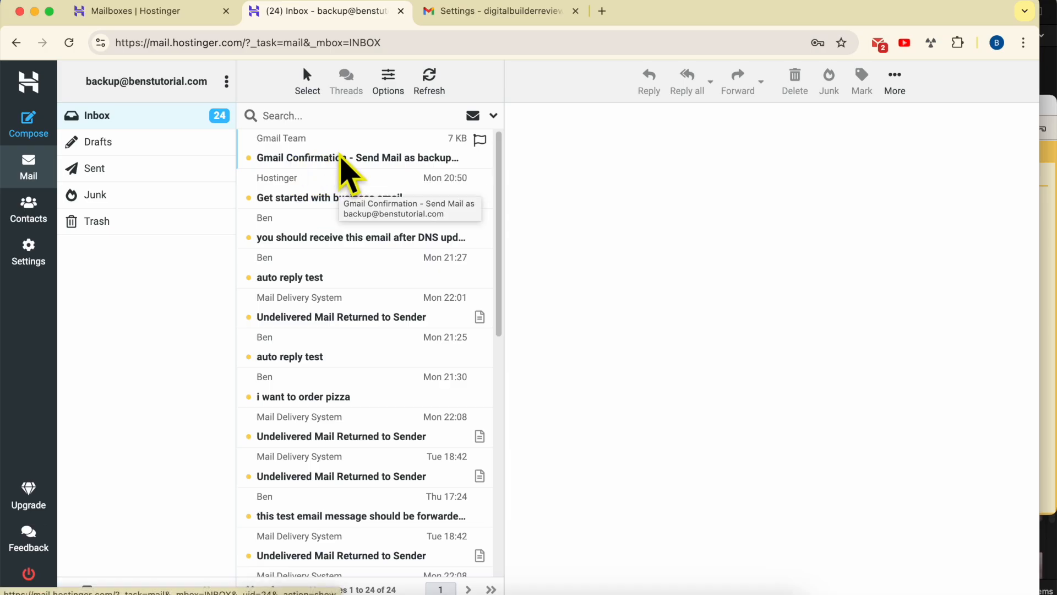
{"action": "left_click", "coordinate": [340, 156]}
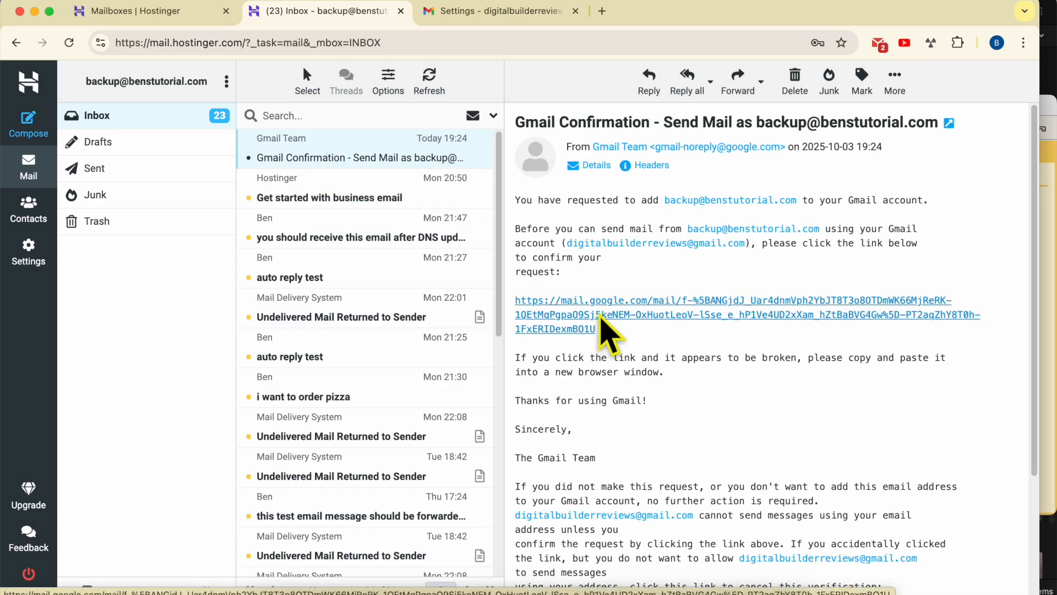
{"action": "left_click_drag", "start_coordinate": [514, 200], "coordinate": [936, 201]}
{"action": "left_click_drag", "start_coordinate": [504, 232], "coordinate": [580, 245]}
{"action": "left_click", "coordinate": [777, 254]}
{"action": "left_click_drag", "start_coordinate": [778, 248], "coordinate": [633, 288]}
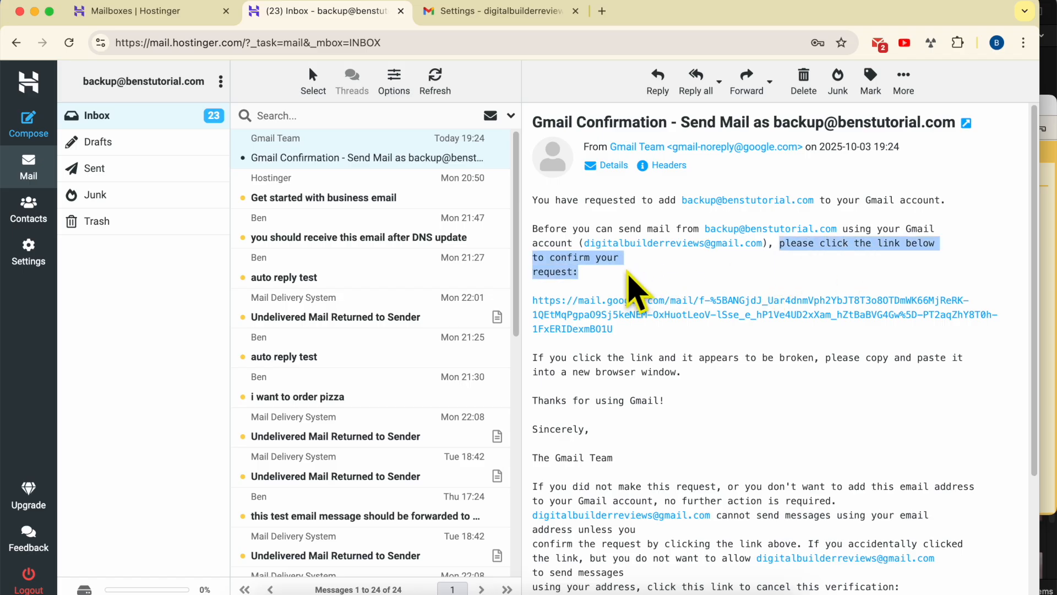
{"action": "left_click", "coordinate": [685, 288]}
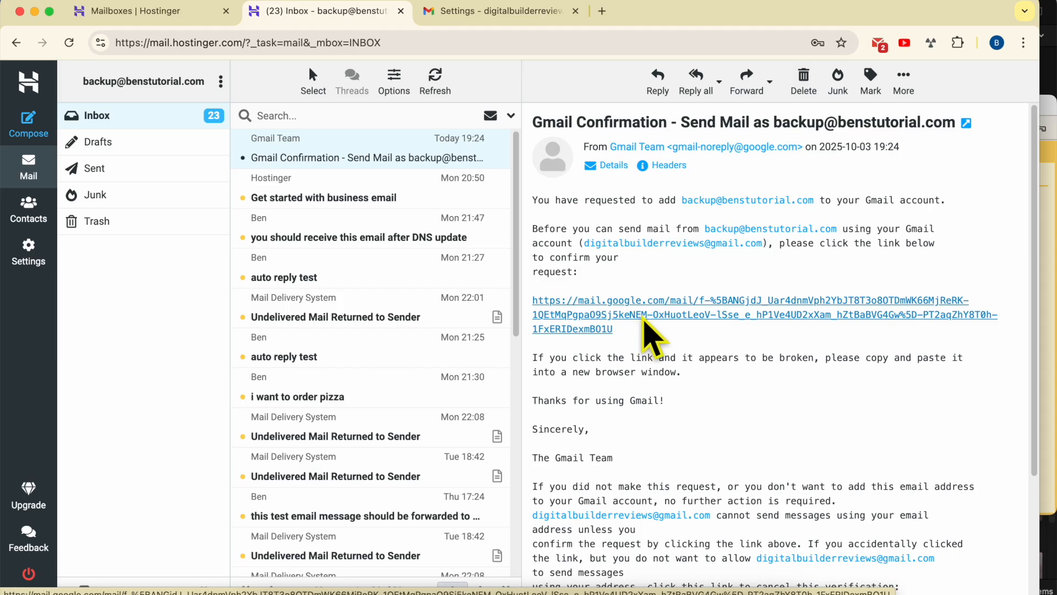
Copy the confirmation link from the Gmail Team email and open it in the current browser tab.
{"action": "left_click_drag", "start_coordinate": [615, 332], "coordinate": [531, 307]}
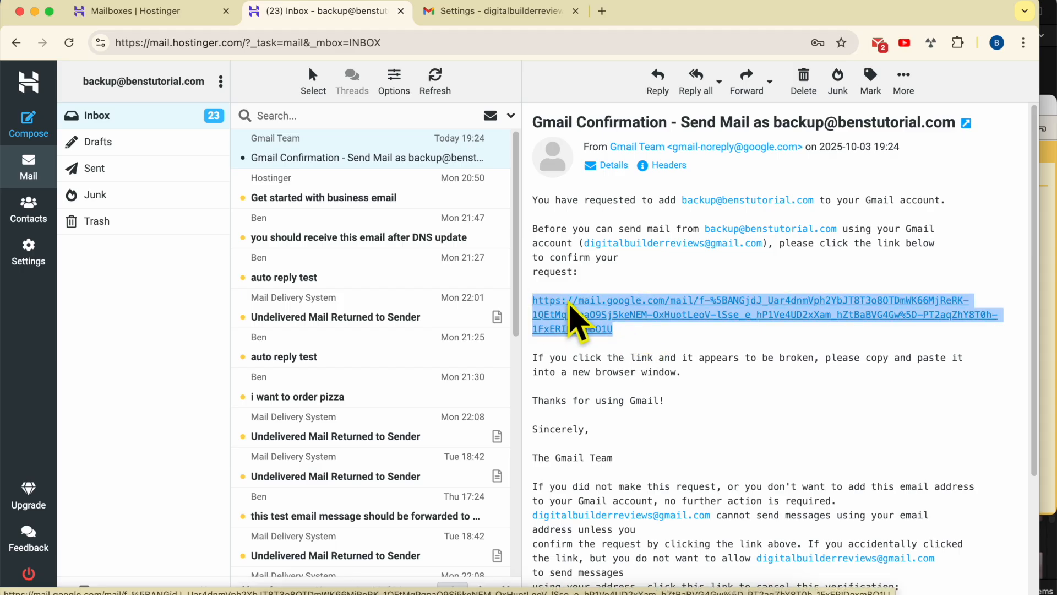
{"action": "right_click", "coordinate": [570, 306]}
{"action": "left_click", "coordinate": [595, 400]}
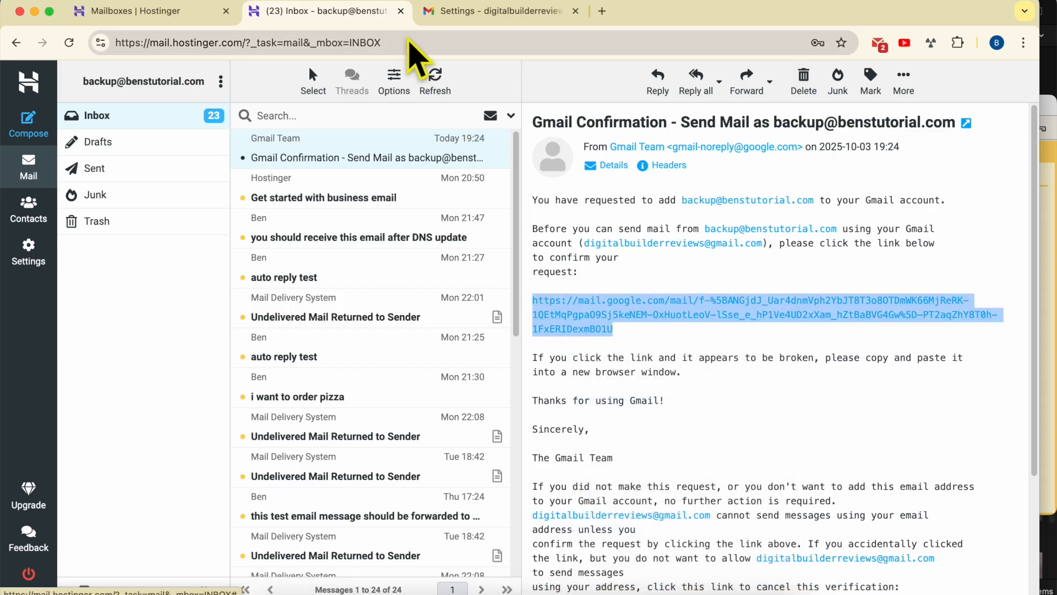
{"action": "right_click", "coordinate": [412, 37]}
{"action": "left_click", "coordinate": [451, 173]}
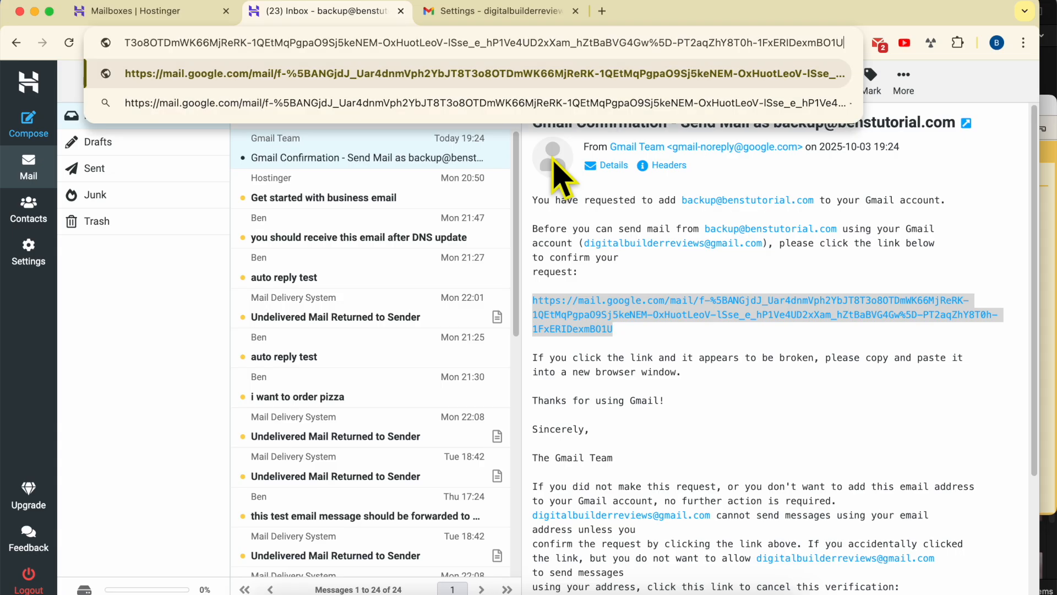
{"action": "key", "text": "Return"}
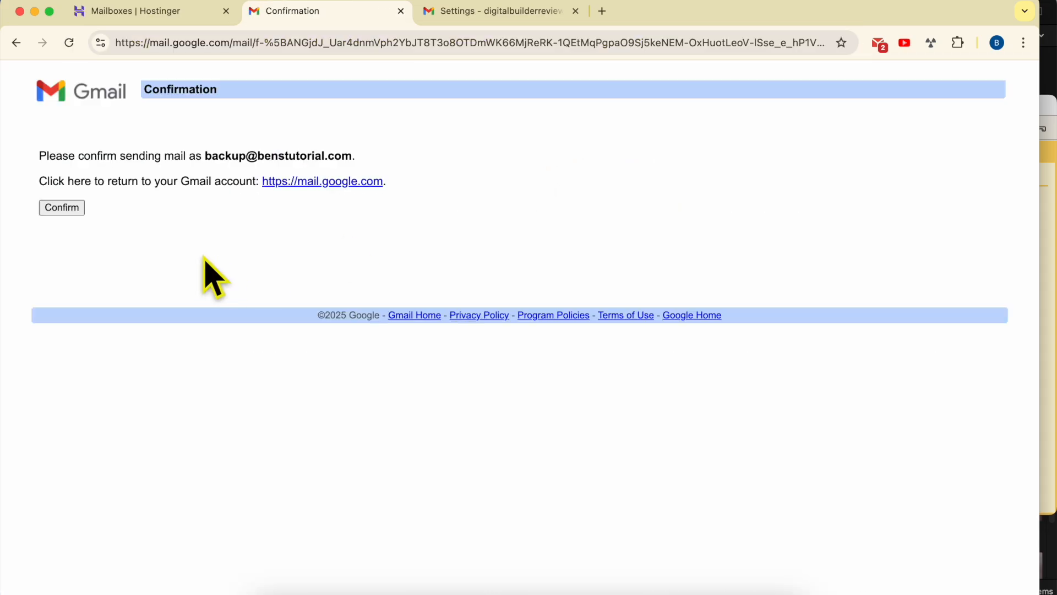
Read the request on Gmail's Confirmation page to send mail as the backup mailbox.
{"action": "left_click_drag", "start_coordinate": [42, 162], "coordinate": [364, 160]}
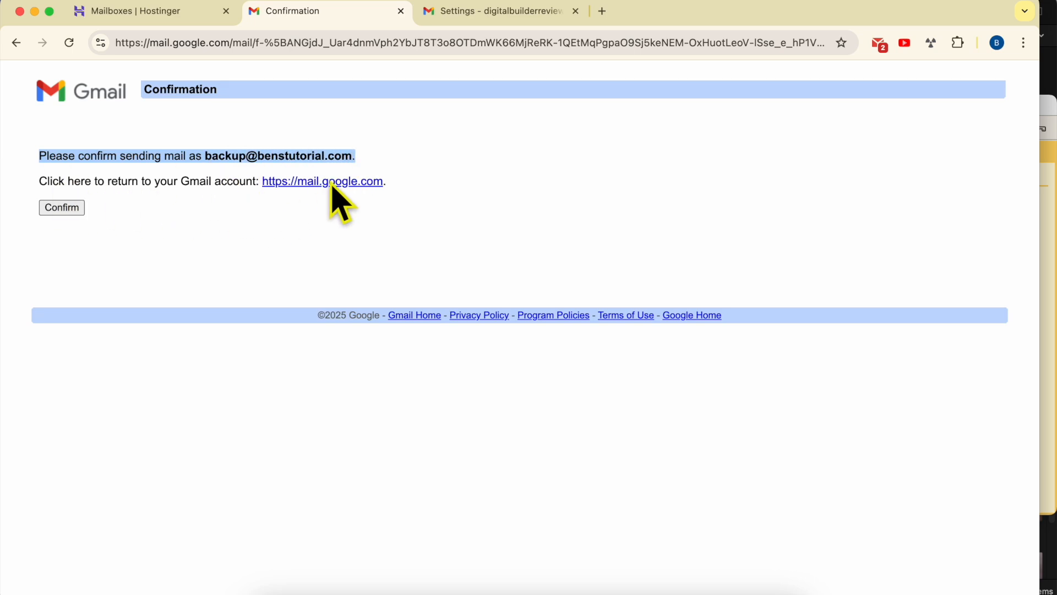
{"action": "left_click", "coordinate": [119, 230]}
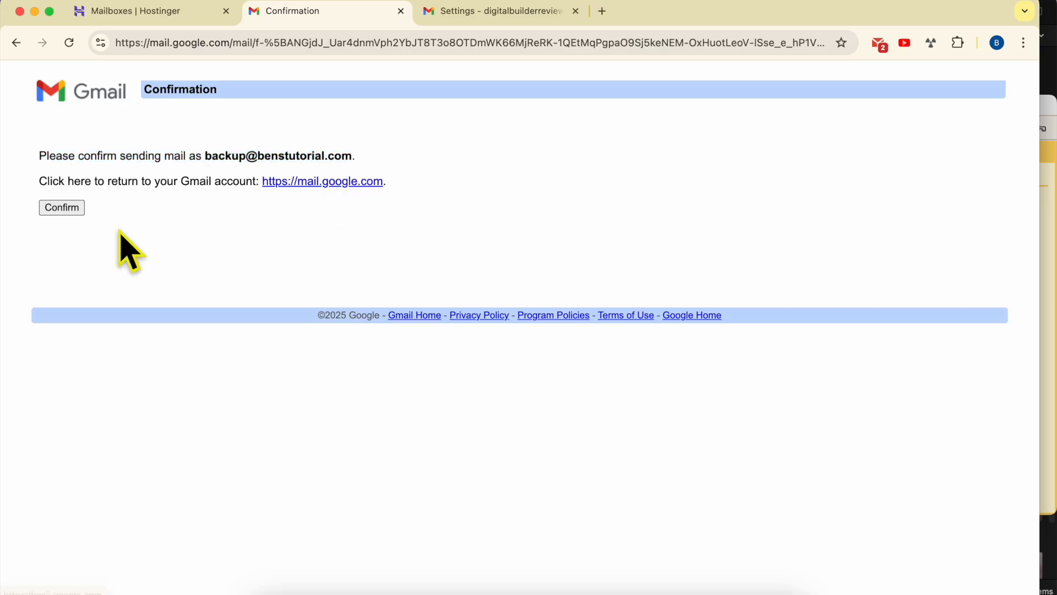
{"action": "left_click", "coordinate": [76, 213]}
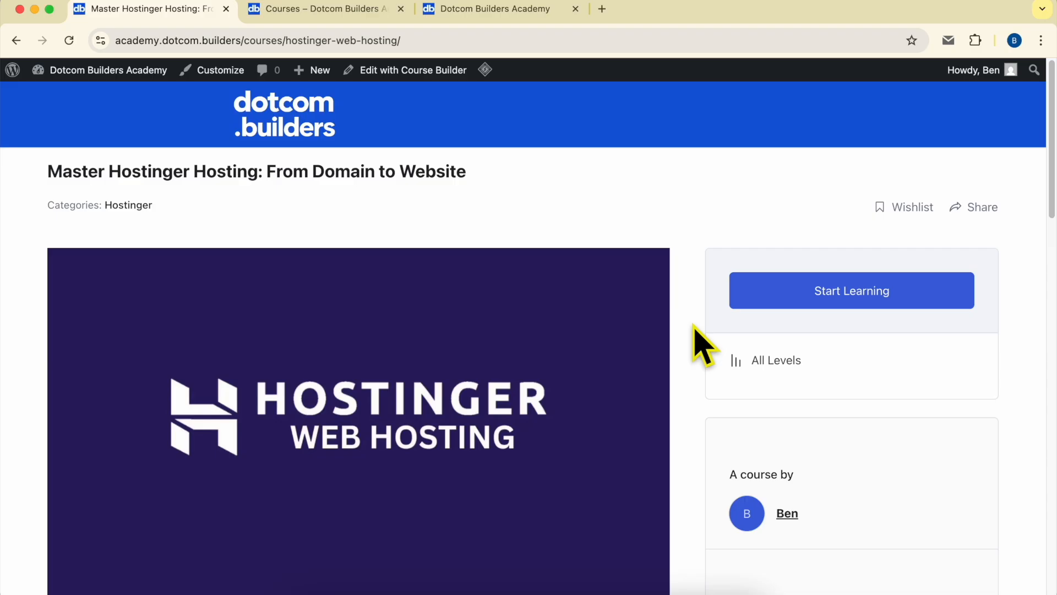
In Dotcom Builders Academy, examine the Hostinger course's lessons from Getting Started through WordPress setup, customizing, and SSL, Security & Privacy.
{"action": "scroll", "coordinate": [702, 344], "scroll_direction": "down", "scroll_amount": 15}
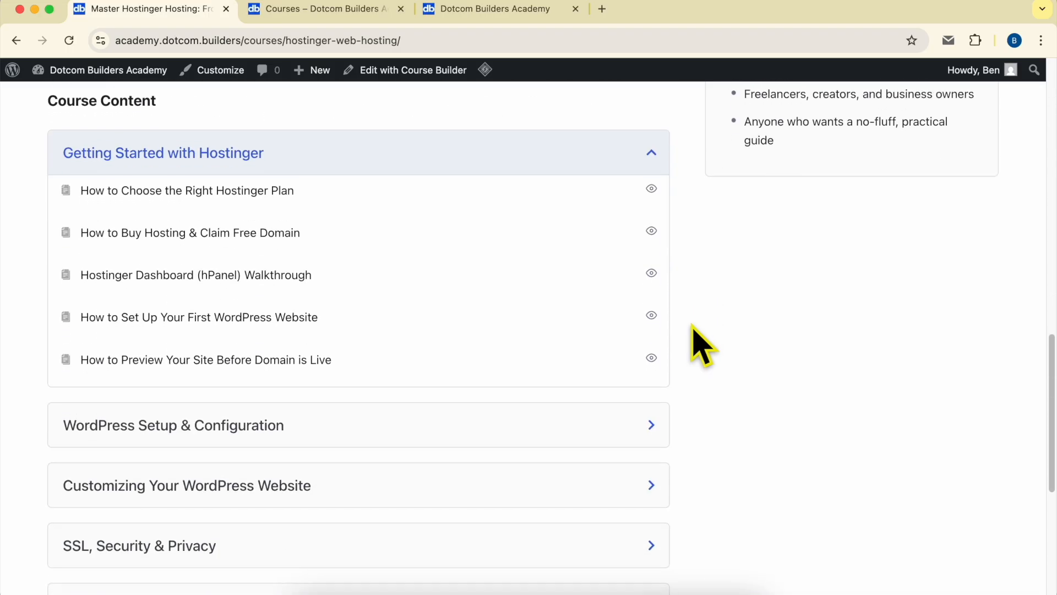
{"action": "scroll", "coordinate": [148, 194], "scroll_direction": "down", "scroll_amount": 1}
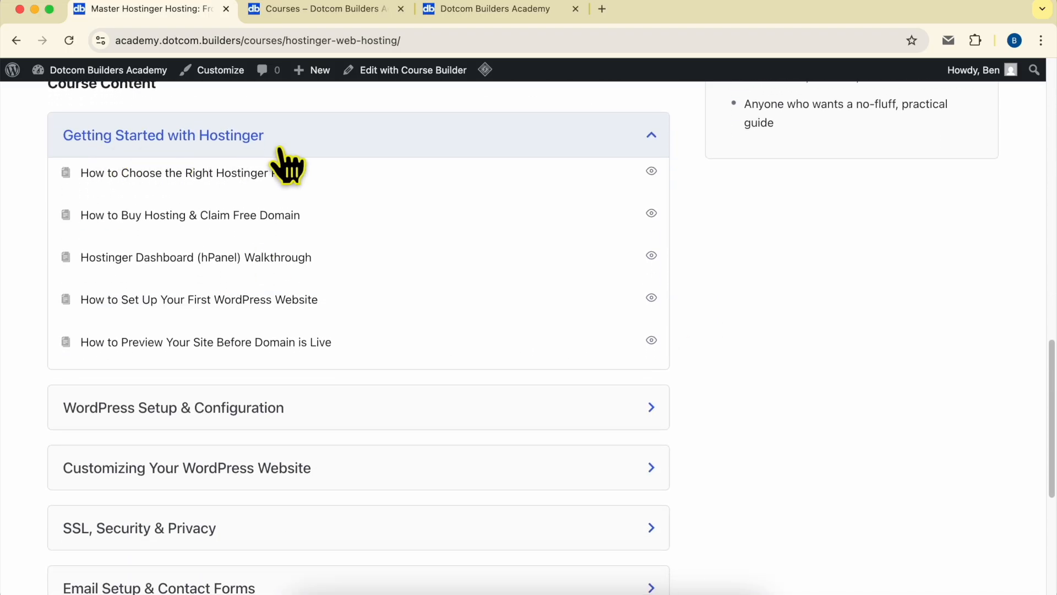
{"action": "left_click", "coordinate": [160, 405]}
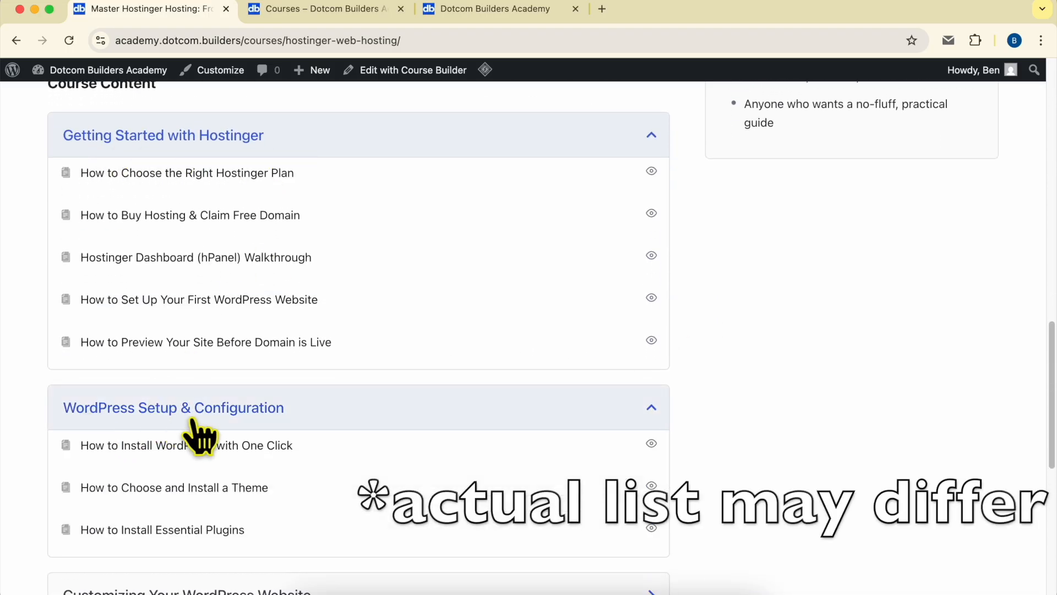
{"action": "scroll", "coordinate": [266, 432], "scroll_direction": "down", "scroll_amount": 5}
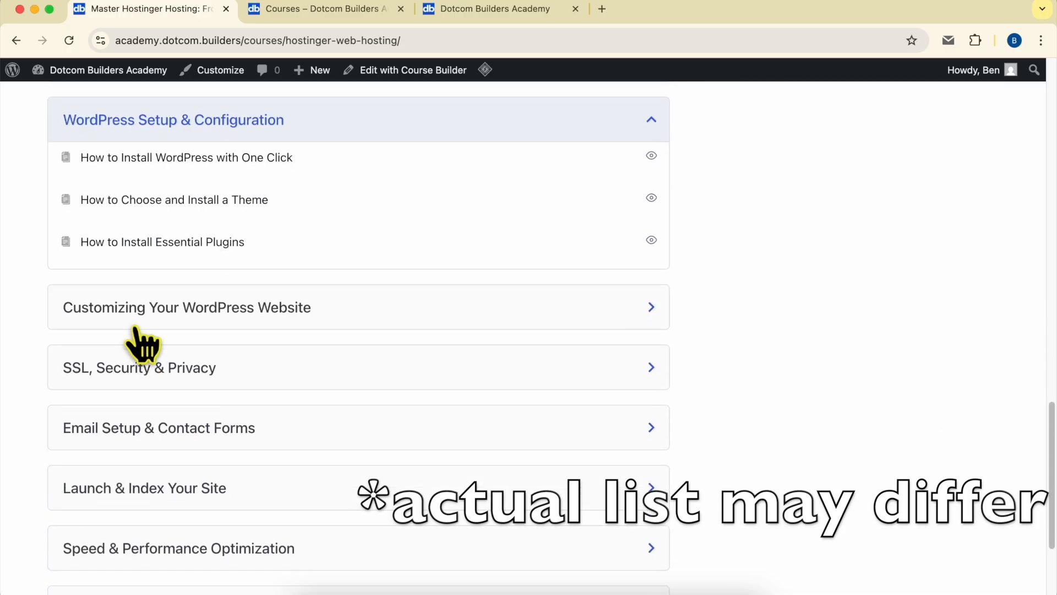
{"action": "scroll", "coordinate": [136, 330], "scroll_direction": "down", "scroll_amount": 2}
{"action": "left_click", "coordinate": [242, 232]}
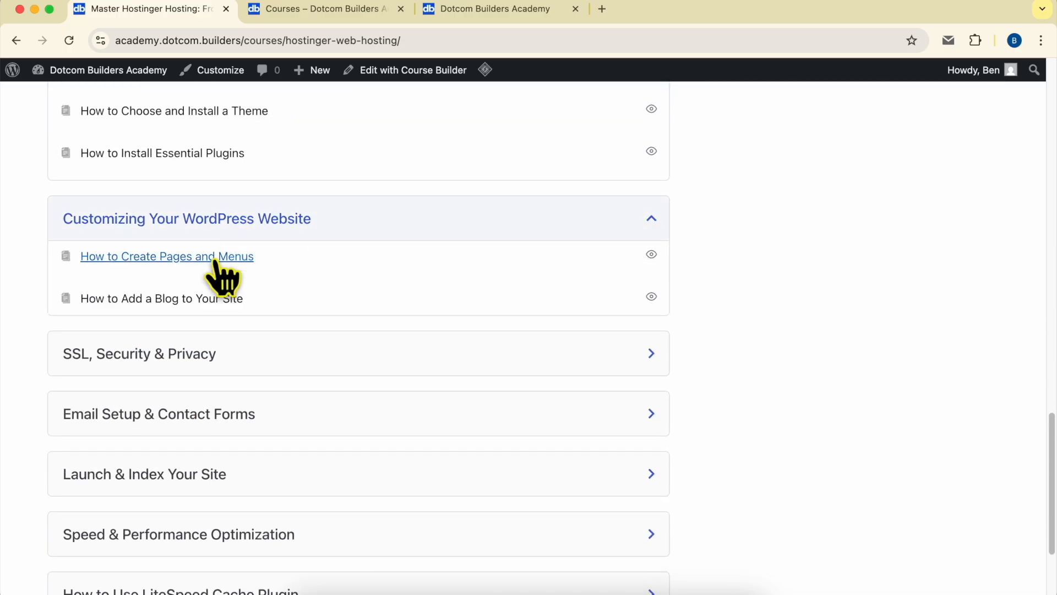
{"action": "scroll", "coordinate": [182, 396], "scroll_direction": "down", "scroll_amount": 3}
{"action": "left_click", "coordinate": [191, 308]}
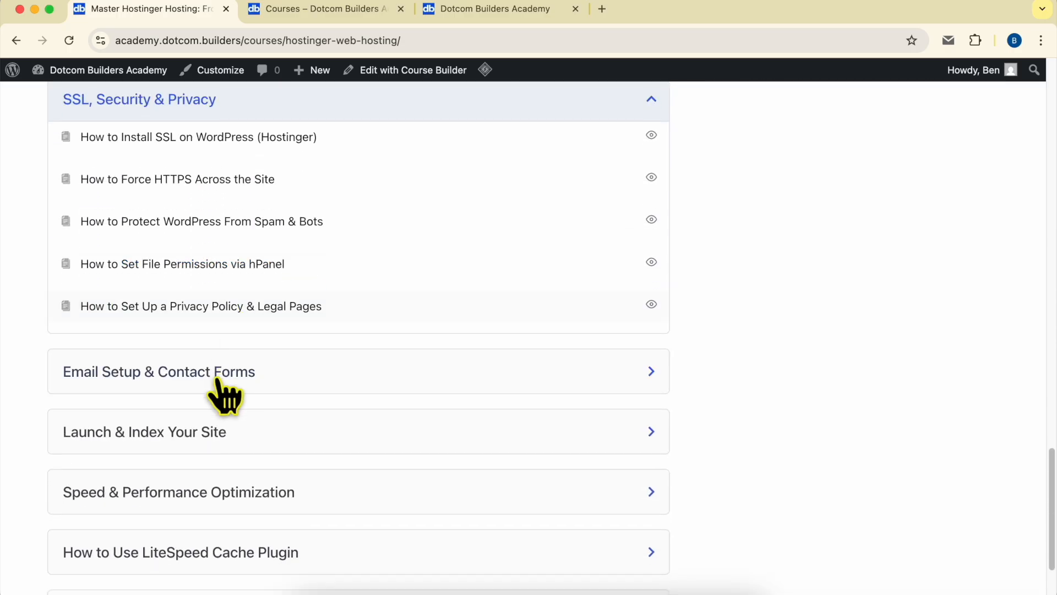
Examine the course's remaining sections from Email Setup & Contact Forms through File Manager, Databases & Backups.
{"action": "scroll", "coordinate": [187, 341], "scroll_direction": "down", "scroll_amount": 2}
{"action": "left_click", "coordinate": [145, 255]}
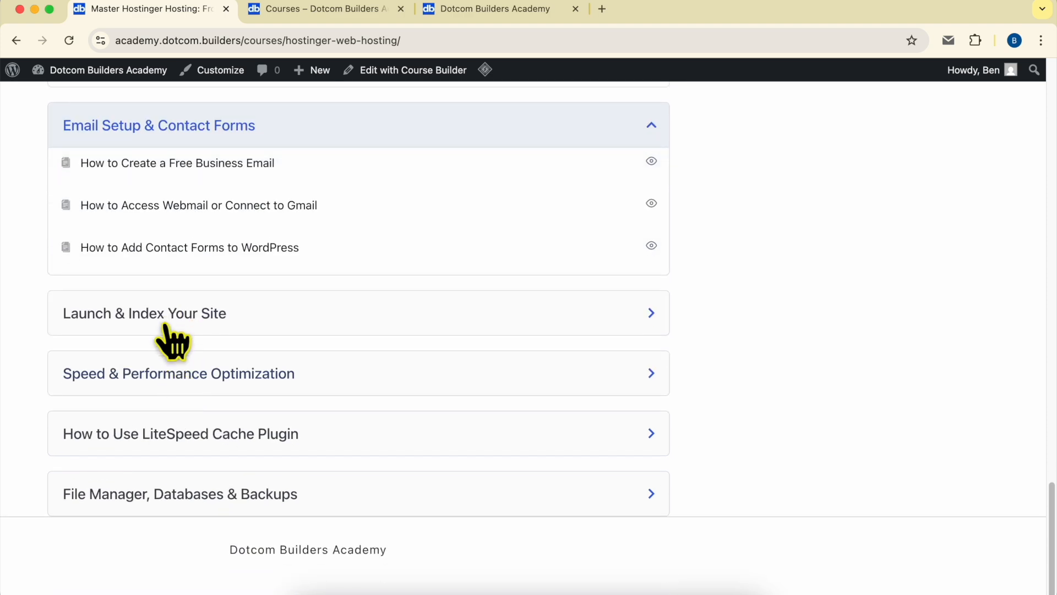
{"action": "left_click", "coordinate": [165, 326]}
{"action": "scroll", "coordinate": [210, 347], "scroll_direction": "down", "scroll_amount": 3}
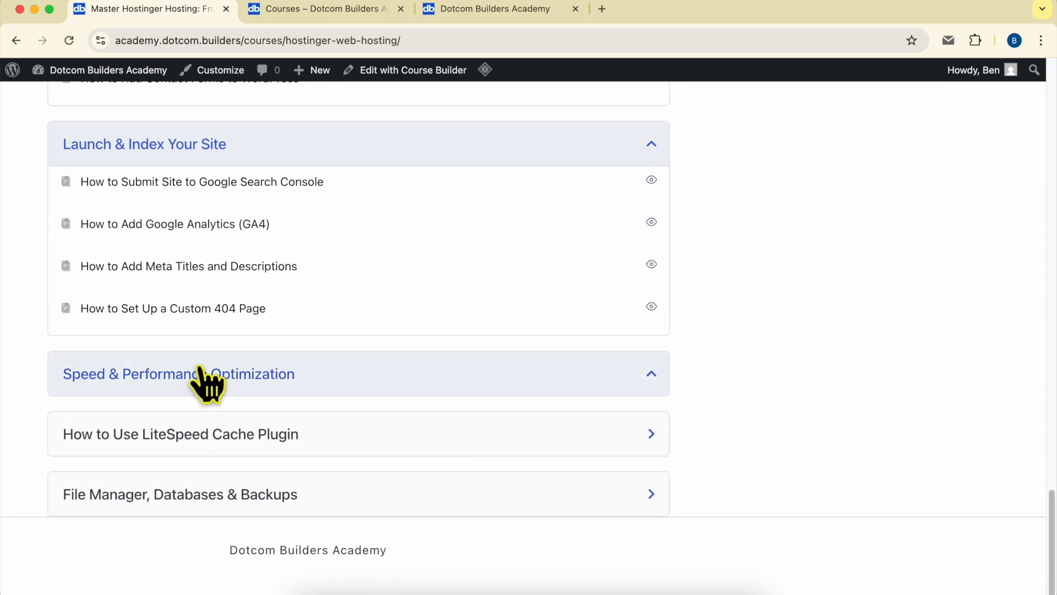
{"action": "left_click", "coordinate": [212, 380]}
{"action": "left_click", "coordinate": [207, 388]}
{"action": "left_click", "coordinate": [201, 435]}
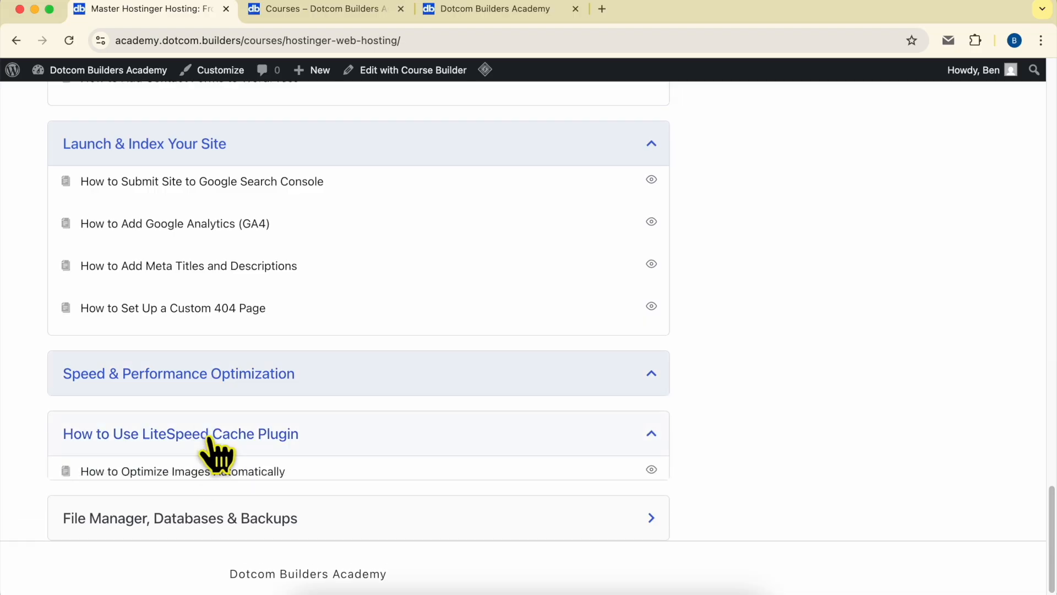
{"action": "scroll", "coordinate": [220, 446], "scroll_direction": "down", "scroll_amount": 2}
{"action": "left_click", "coordinate": [184, 498]}
{"action": "scroll", "coordinate": [226, 418], "scroll_direction": "down", "scroll_amount": 3}
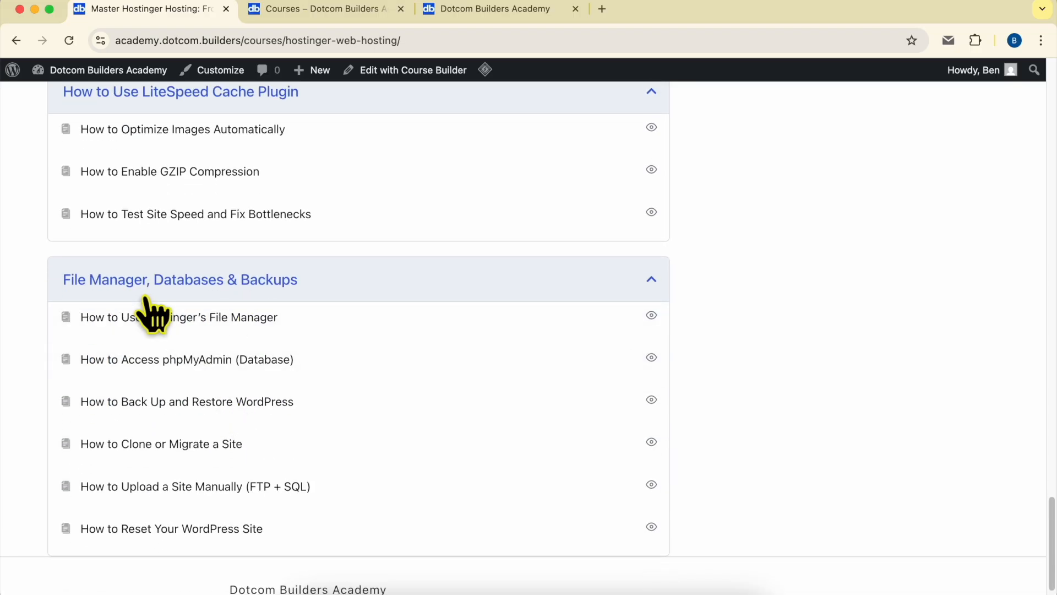
{"action": "scroll", "coordinate": [453, 432], "scroll_direction": "up", "scroll_amount": 15}
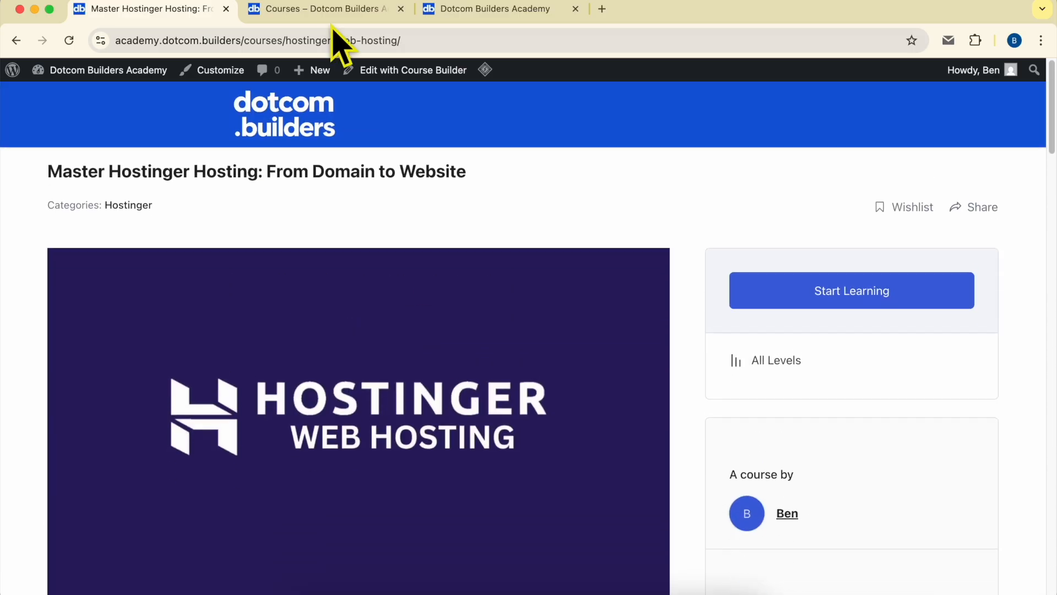
View the academy's course overview and its join page, highlighting the address academy.dotcom.builders.
{"action": "left_click", "coordinate": [325, 9]}
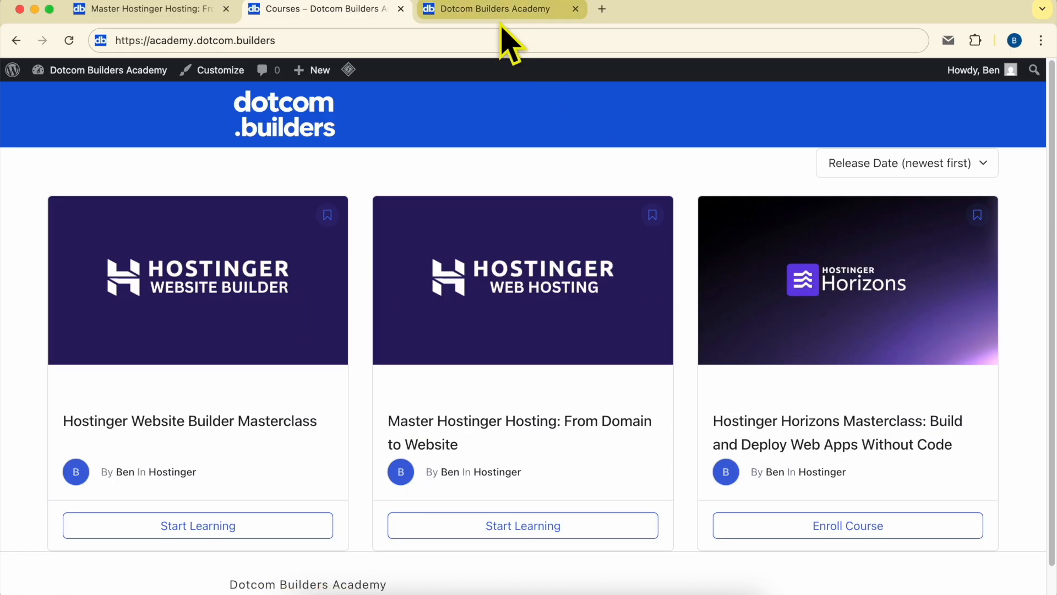
{"action": "left_click", "coordinate": [452, 8]}
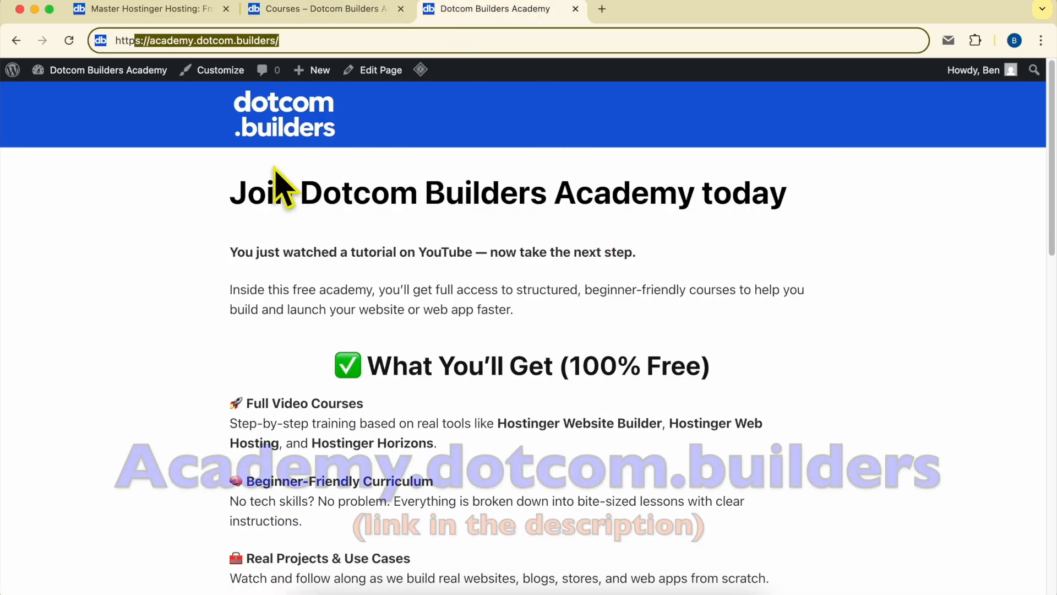
{"action": "left_click_drag", "start_coordinate": [148, 44], "coordinate": [337, 41]}
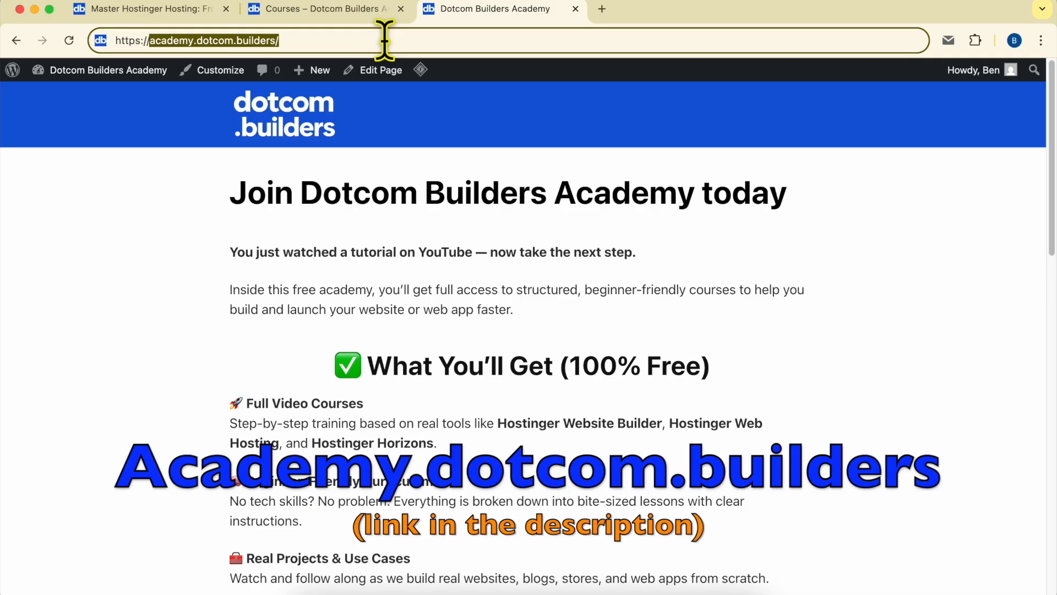
{"action": "scroll", "coordinate": [516, 275], "scroll_direction": "down", "scroll_amount": 20}
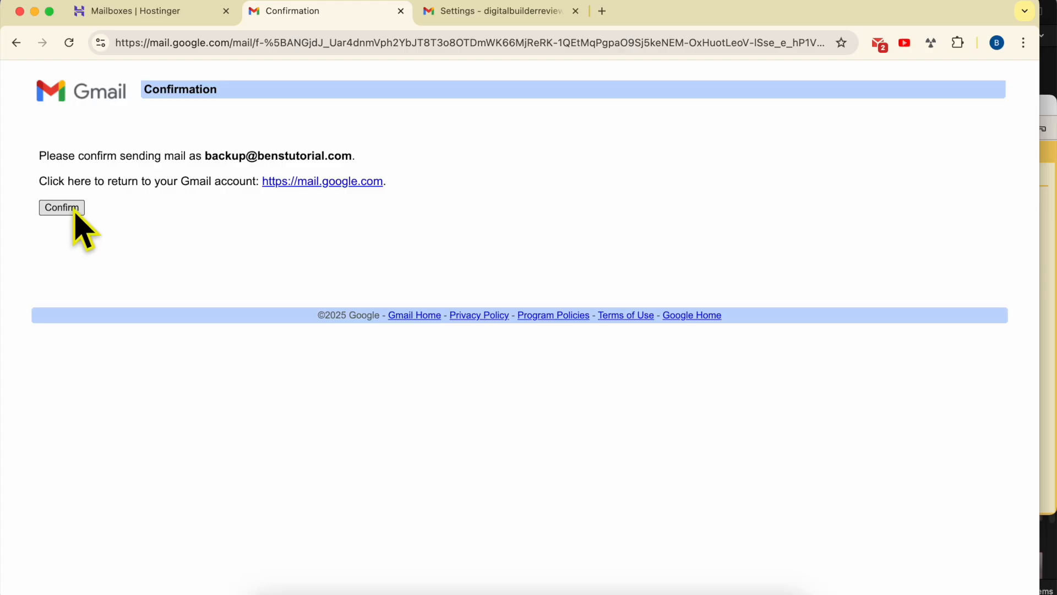
Confirm sending mail as the backup mailbox on Gmail's Confirmation page and follow the link back to the Gmail inbox.
{"action": "left_click", "coordinate": [76, 214]}
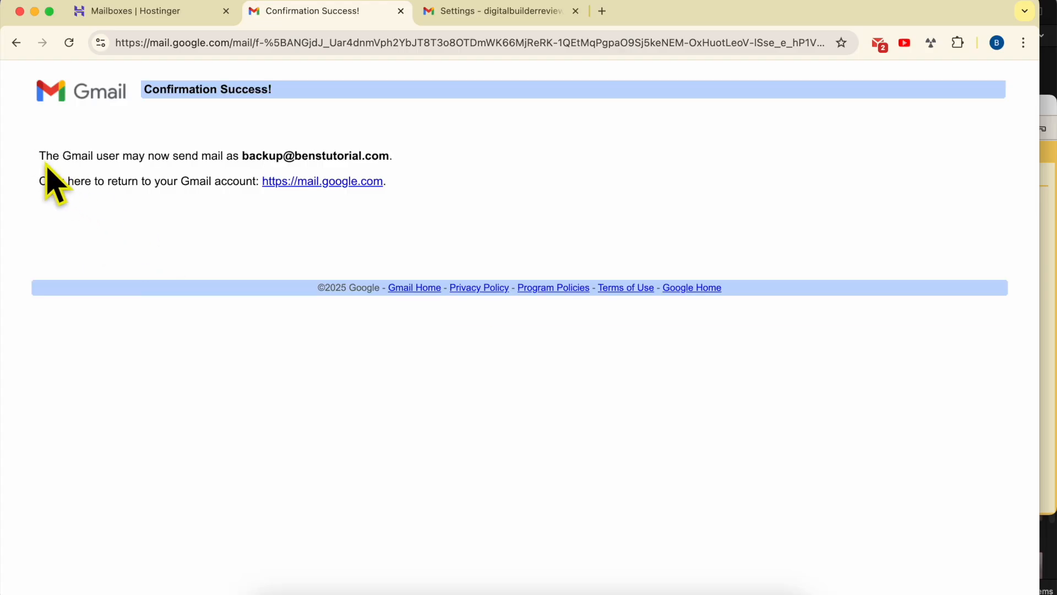
{"action": "left_click_drag", "start_coordinate": [42, 161], "coordinate": [385, 170]}
{"action": "left_click", "coordinate": [160, 198]}
{"action": "left_click", "coordinate": [363, 183]}
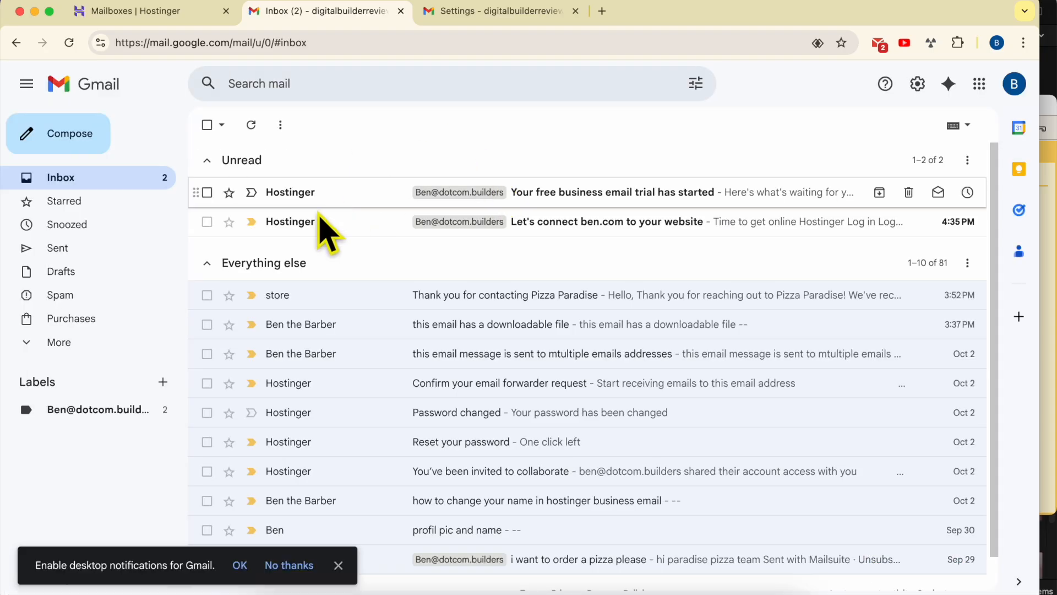
Collapse the inbox's Everything else section and start a new message with the backup mailbox as the sender.
{"action": "left_click", "coordinate": [278, 263]}
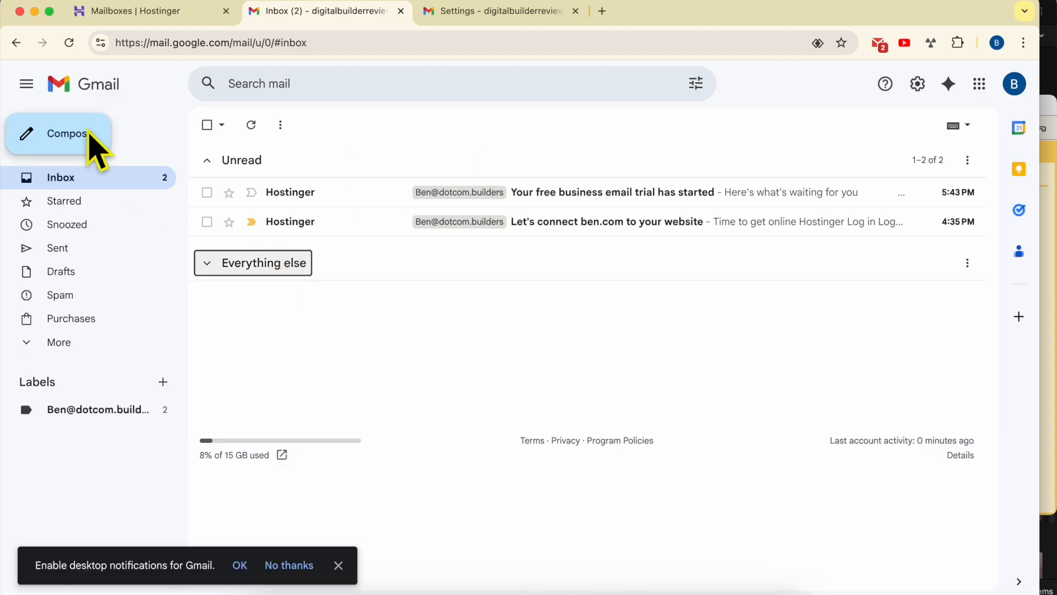
{"action": "left_click", "coordinate": [94, 145]}
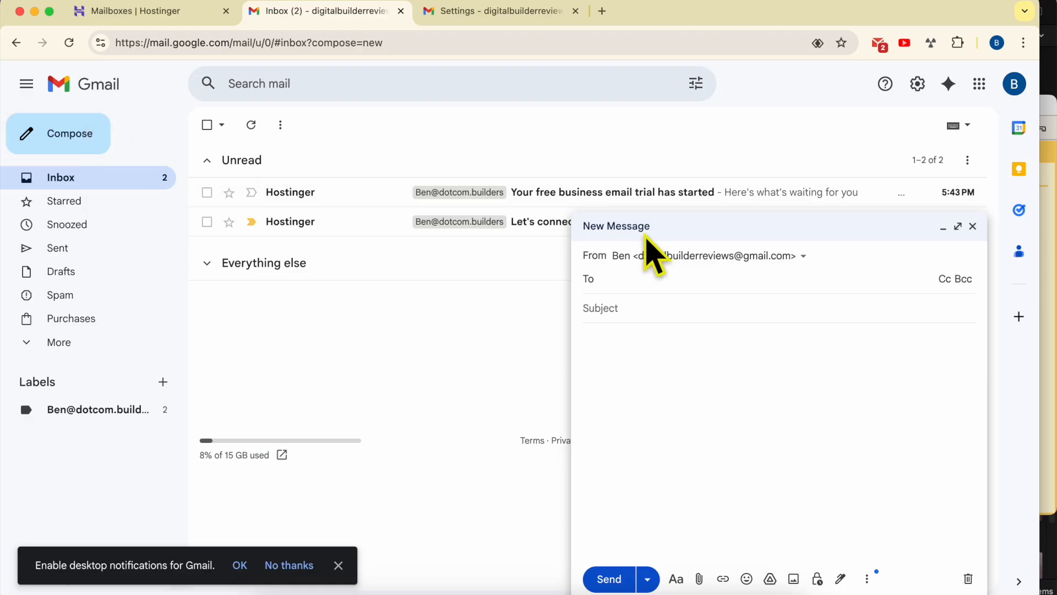
{"action": "left_click", "coordinate": [802, 257]}
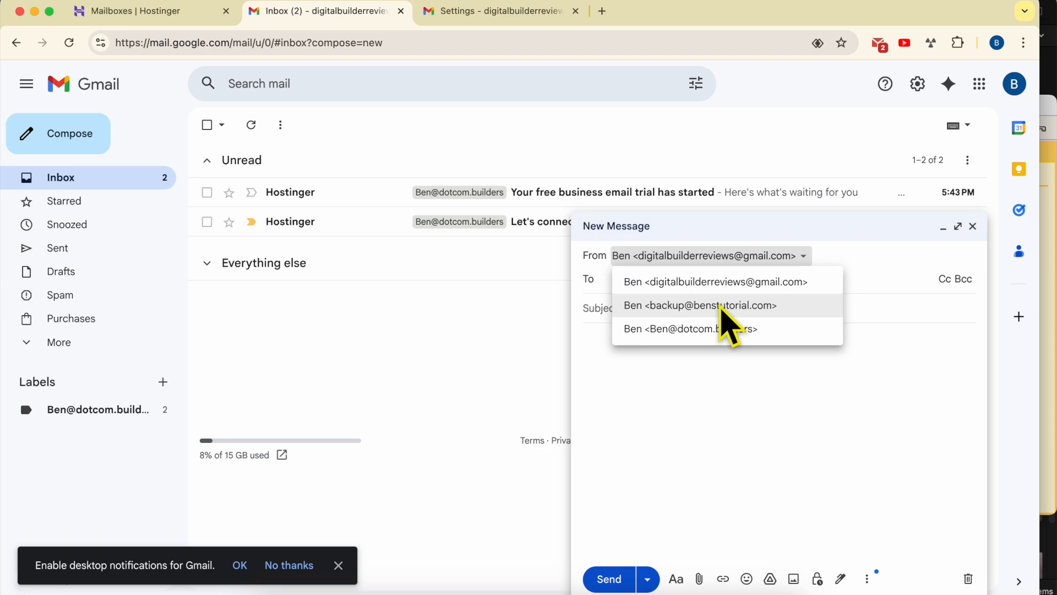
{"action": "left_click", "coordinate": [728, 306]}
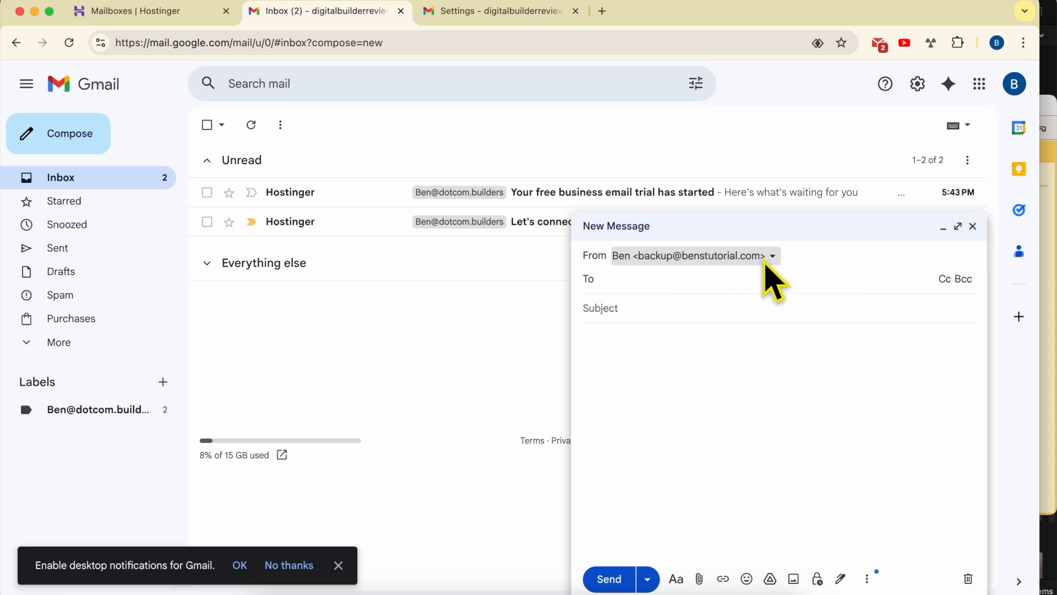
Review the sender addresses available for the new message, keeping the backup mailbox as the sender.
{"action": "left_click", "coordinate": [789, 386]}
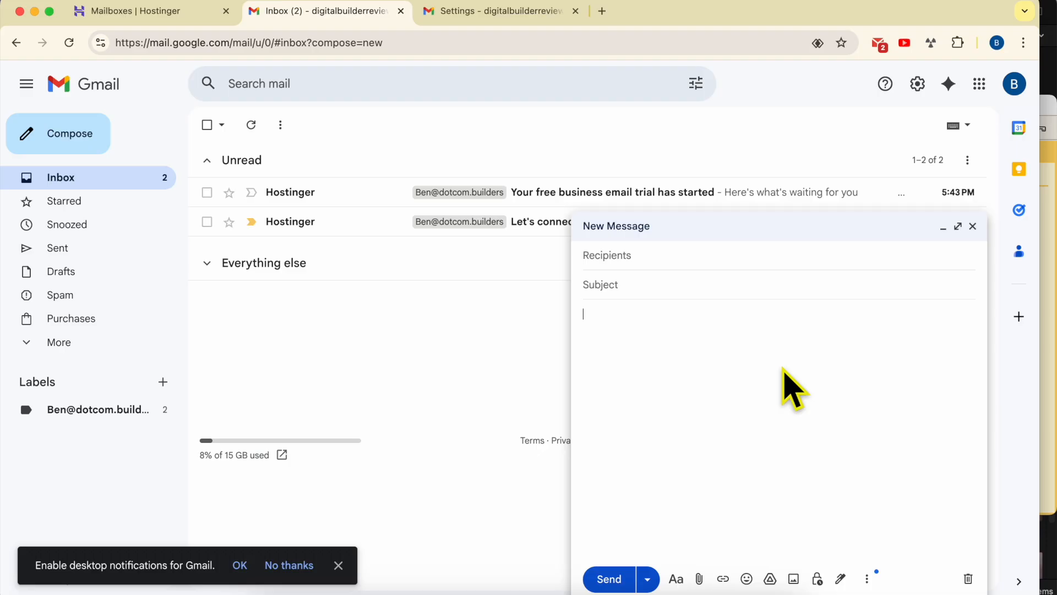
{"action": "left_click", "coordinate": [714, 277]}
{"action": "left_click", "coordinate": [749, 254]}
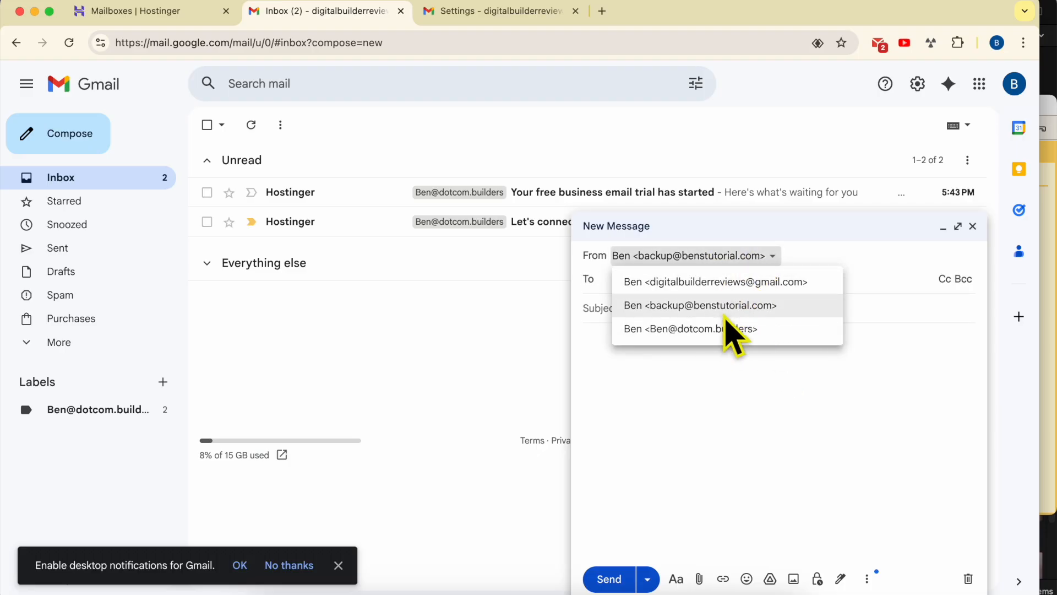
{"action": "left_click", "coordinate": [521, 317]}
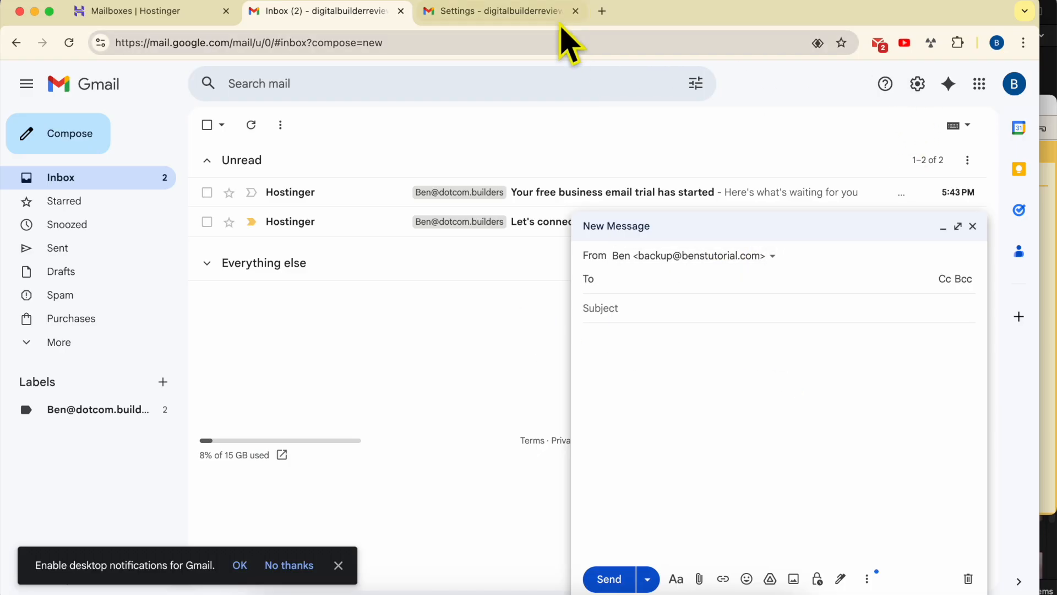
Open Gmail's Accounts and Import settings and close the new message draft.
{"action": "left_click", "coordinate": [916, 88]}
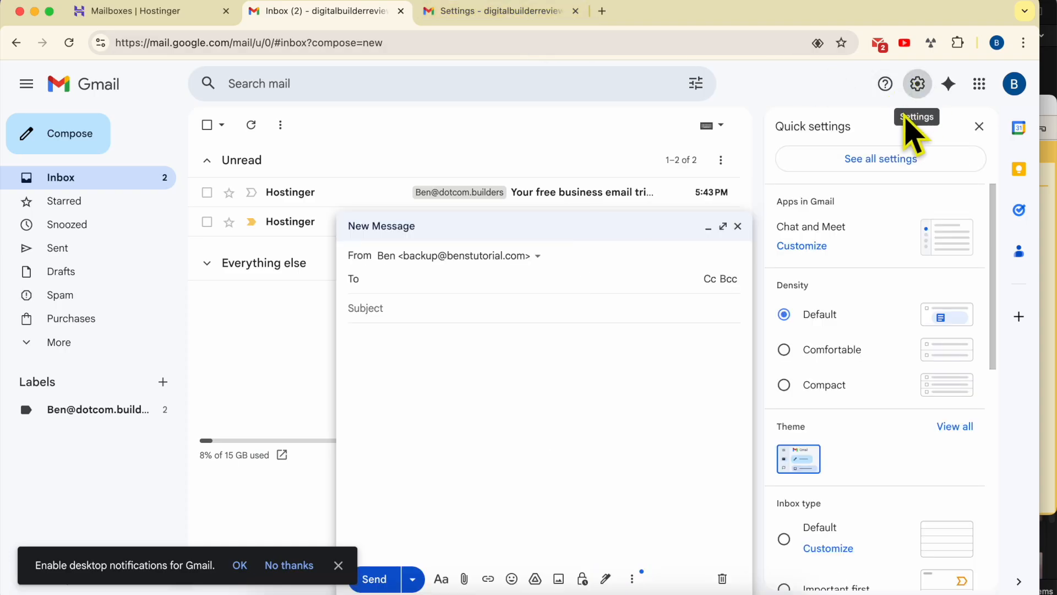
{"action": "left_click", "coordinate": [898, 163]}
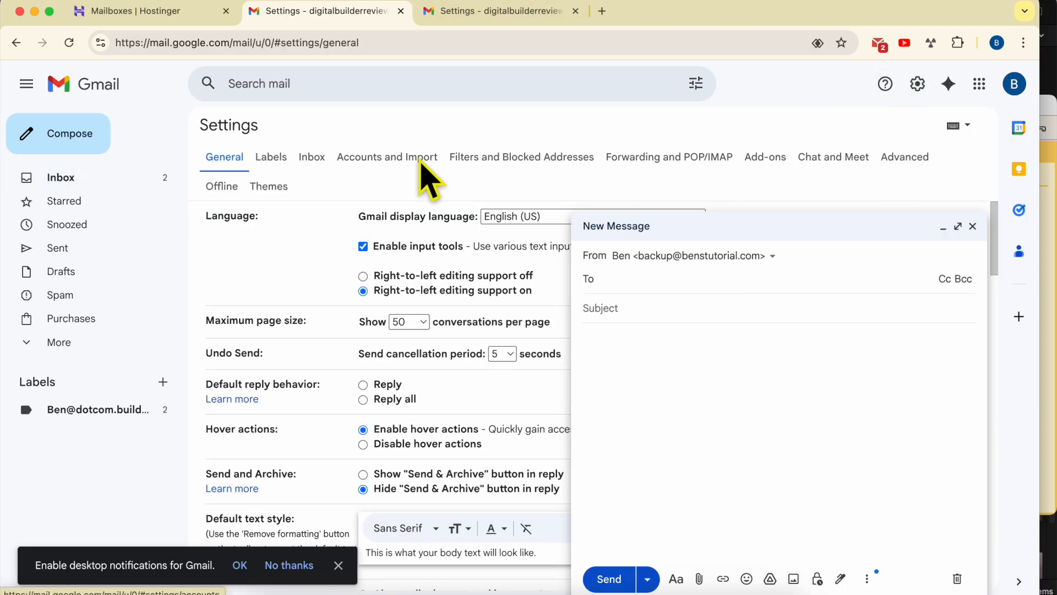
{"action": "left_click", "coordinate": [403, 159]}
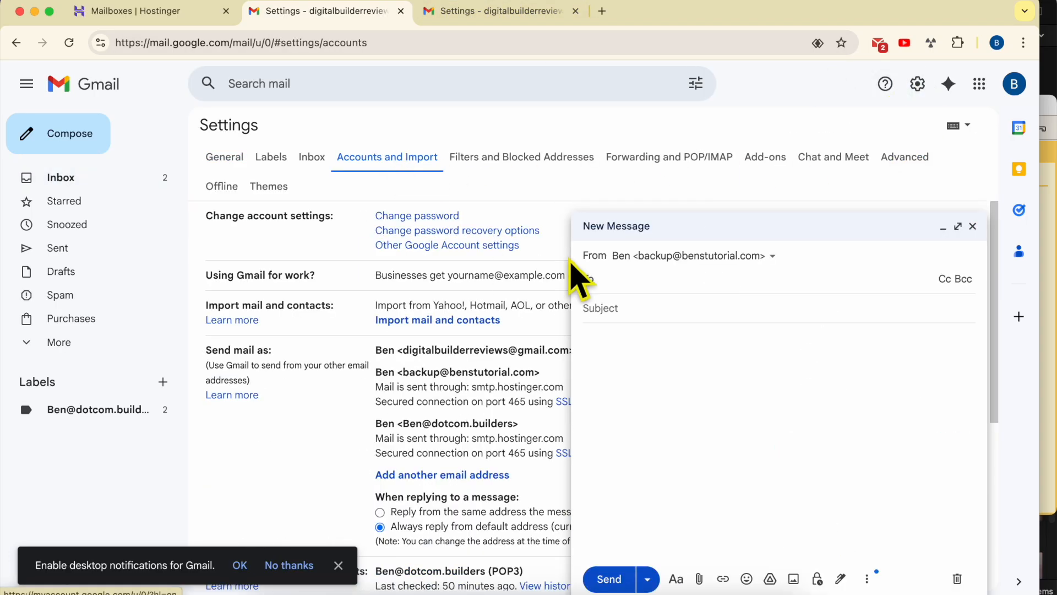
{"action": "left_click", "coordinate": [973, 226]}
{"action": "scroll", "coordinate": [590, 371], "scroll_direction": "down", "scroll_amount": 3}
{"action": "scroll", "coordinate": [435, 310], "scroll_direction": "up", "scroll_amount": 1}
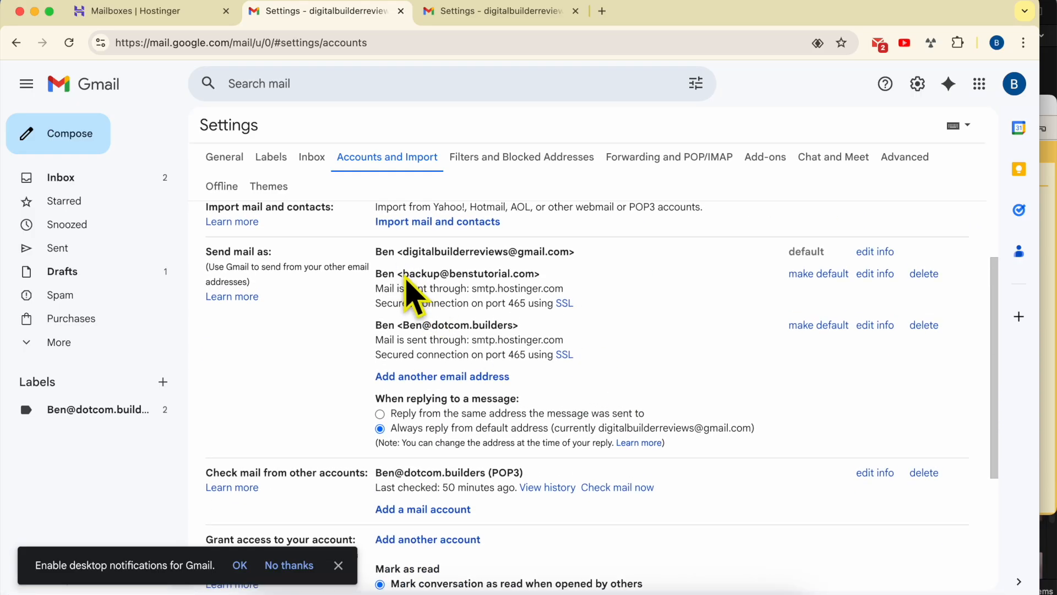
Make the backup mailbox the default sending address, and restore the Gmail address as the default.
{"action": "left_click_drag", "start_coordinate": [405, 277], "coordinate": [524, 278]}
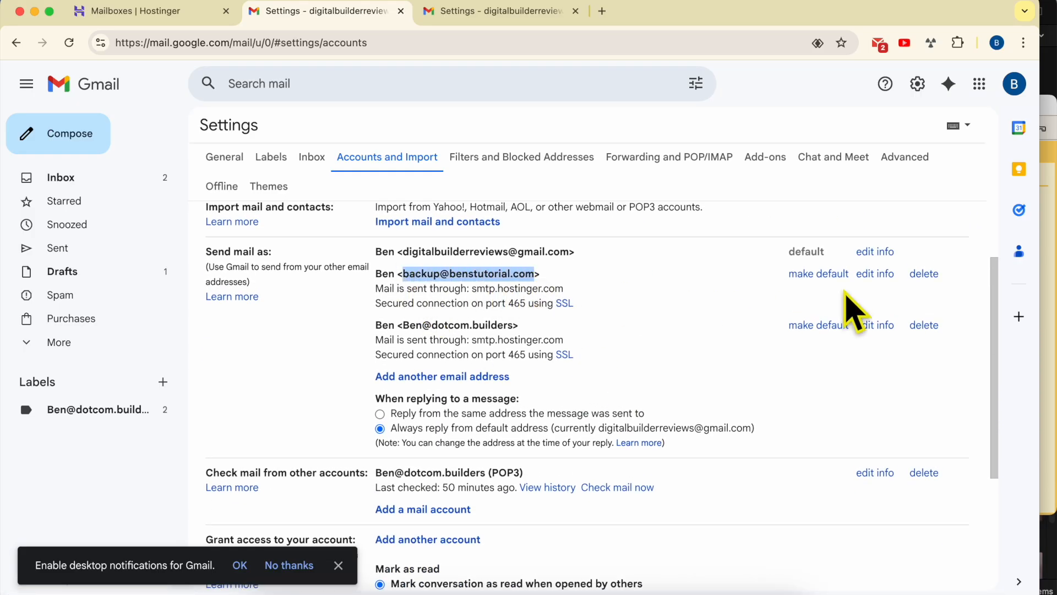
{"action": "left_click", "coordinate": [838, 275]}
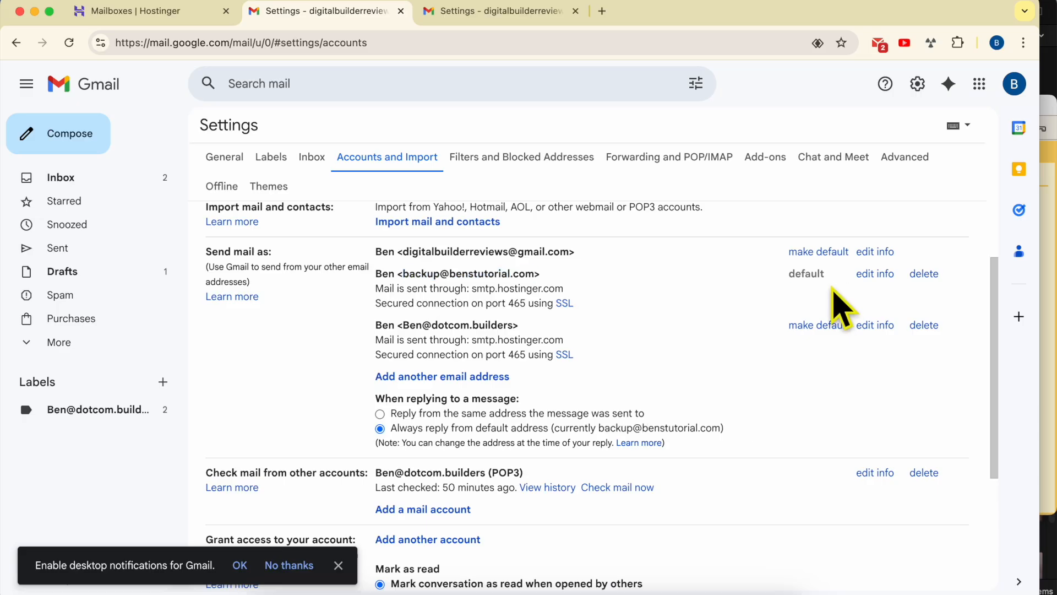
{"action": "left_click", "coordinate": [835, 255]}
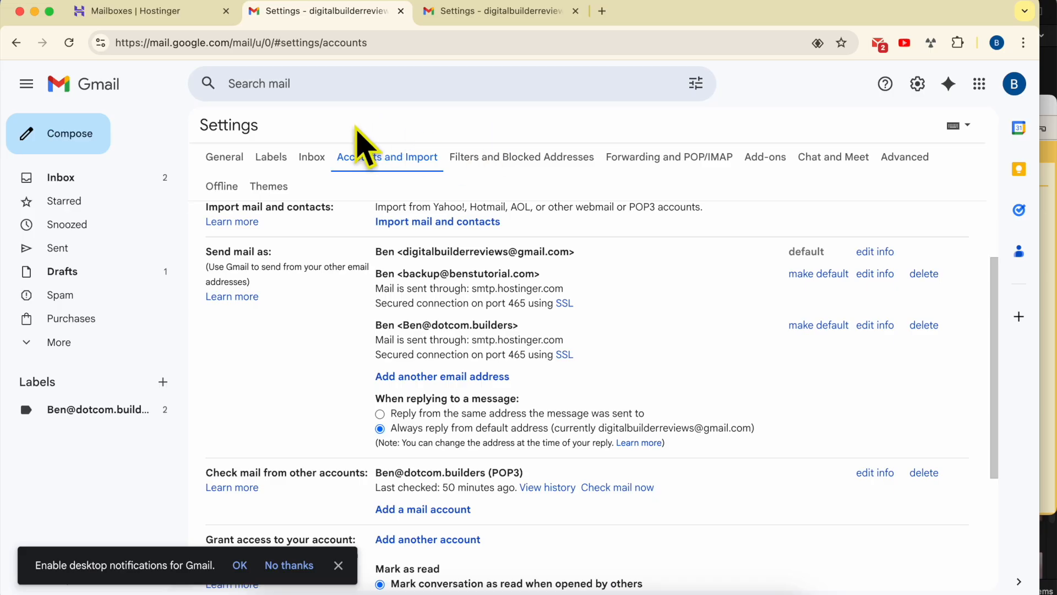
Switch to Hostinger's mailbox list and highlight the backup mailbox's address.
{"action": "left_click", "coordinate": [164, 19]}
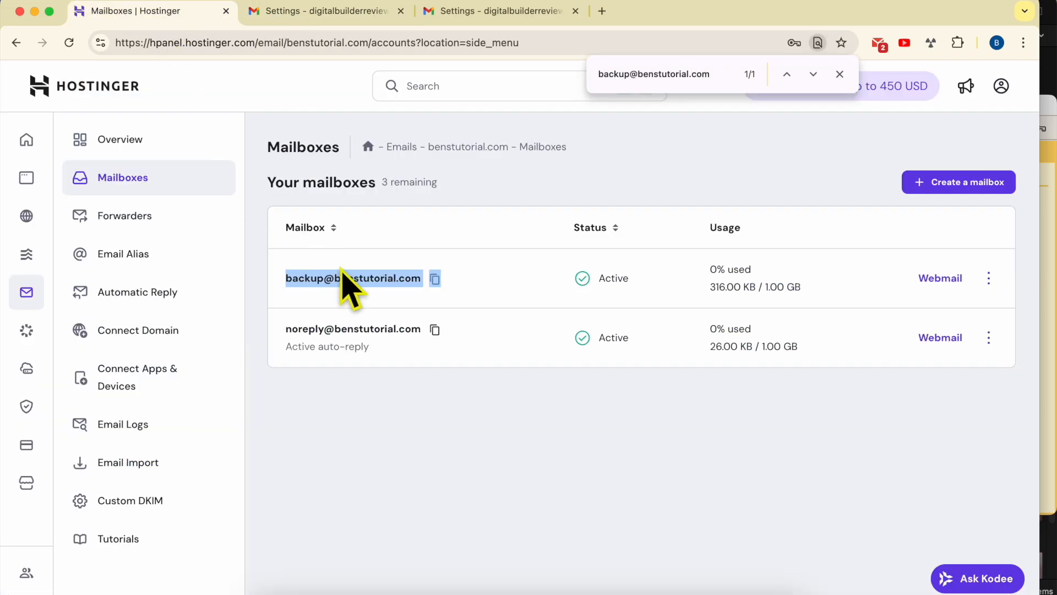
{"action": "triple_click", "coordinate": [347, 286]}
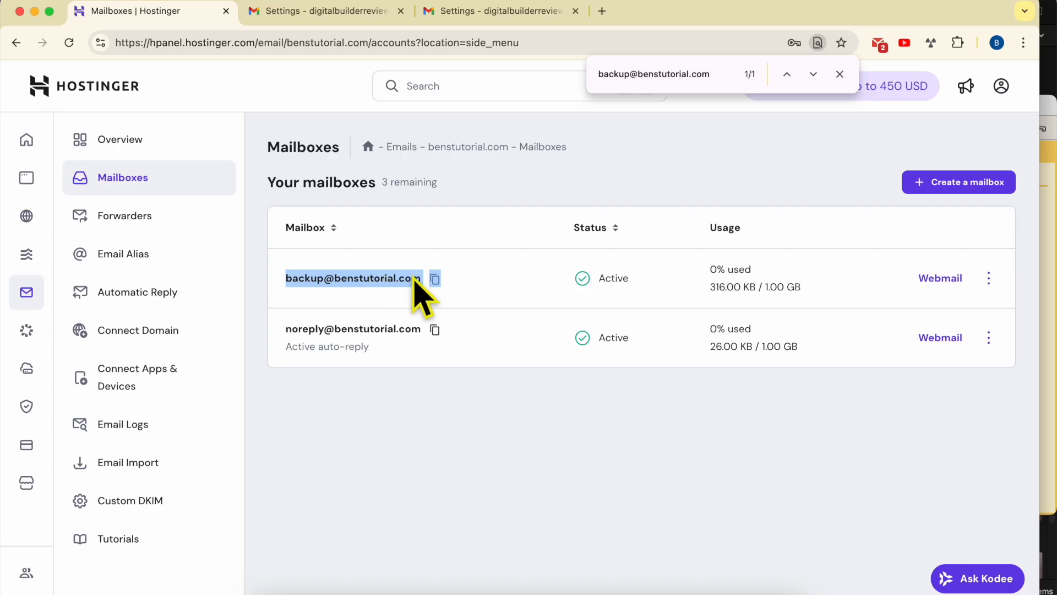
{"action": "left_click", "coordinate": [487, 278]}
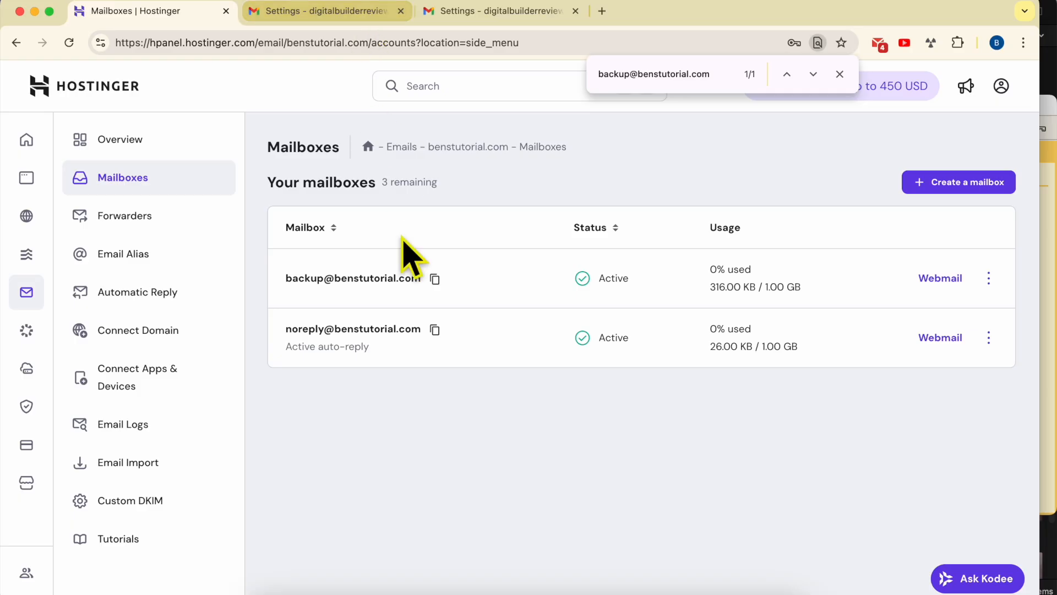
{"action": "left_click_drag", "start_coordinate": [286, 278], "coordinate": [422, 282]}
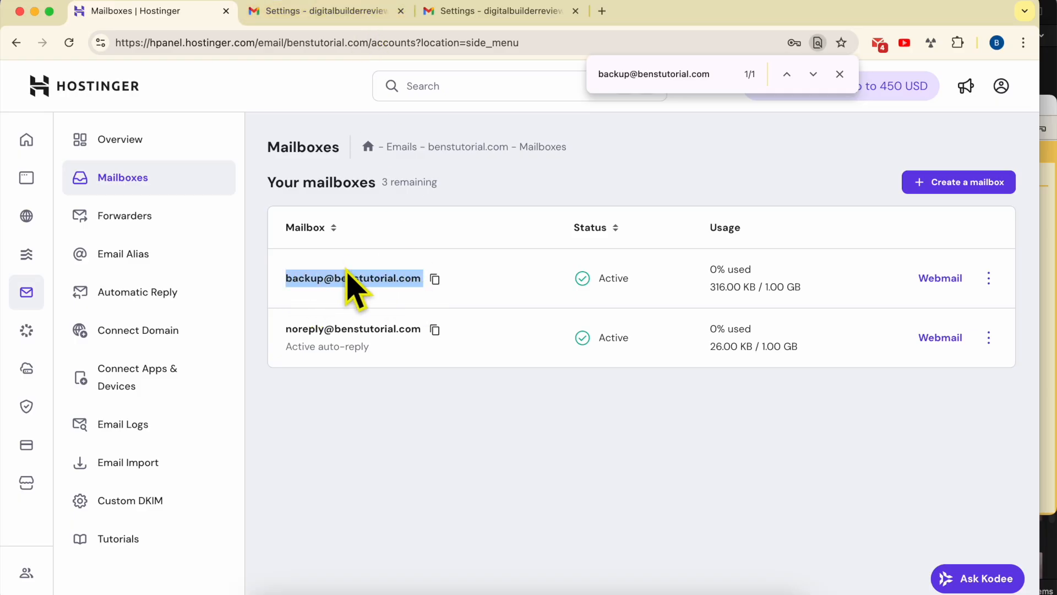
Switch back to Gmail, view the inbox and return to the Accounts and Import settings.
{"action": "left_click", "coordinate": [326, 11]}
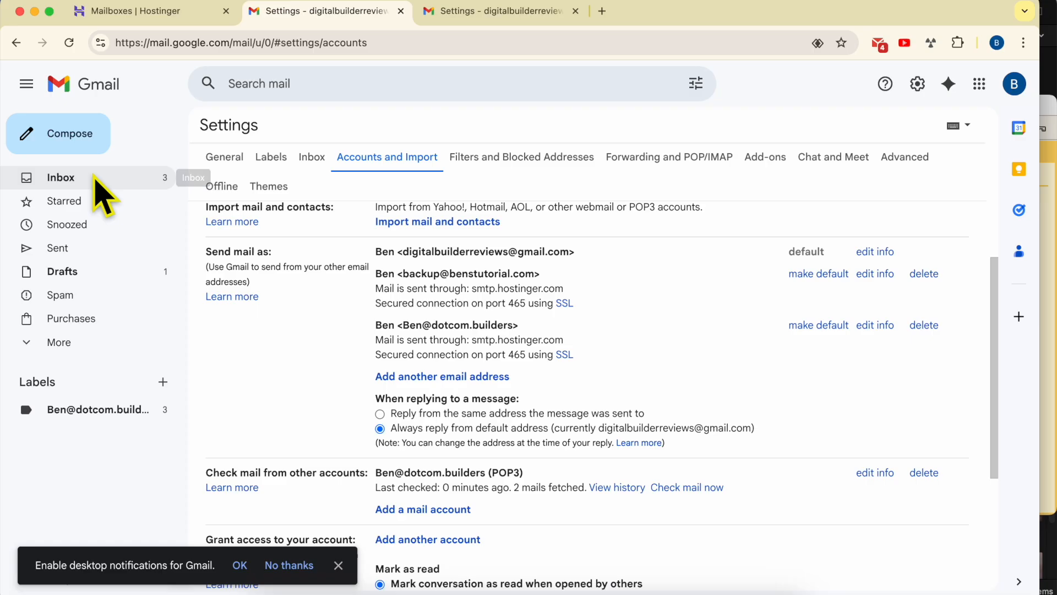
{"action": "left_click", "coordinate": [96, 178]}
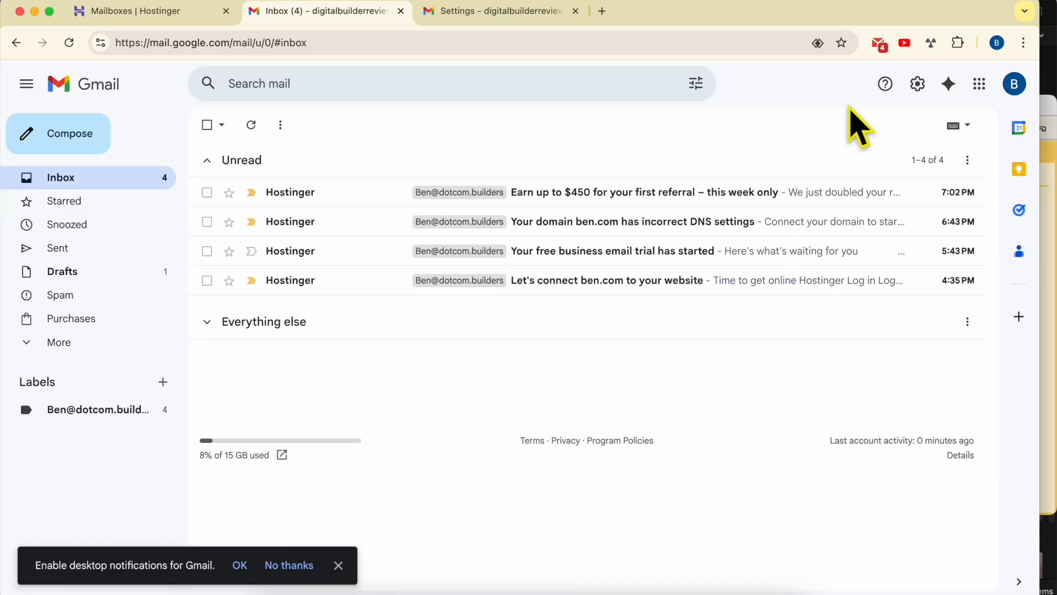
{"action": "left_click", "coordinate": [918, 86]}
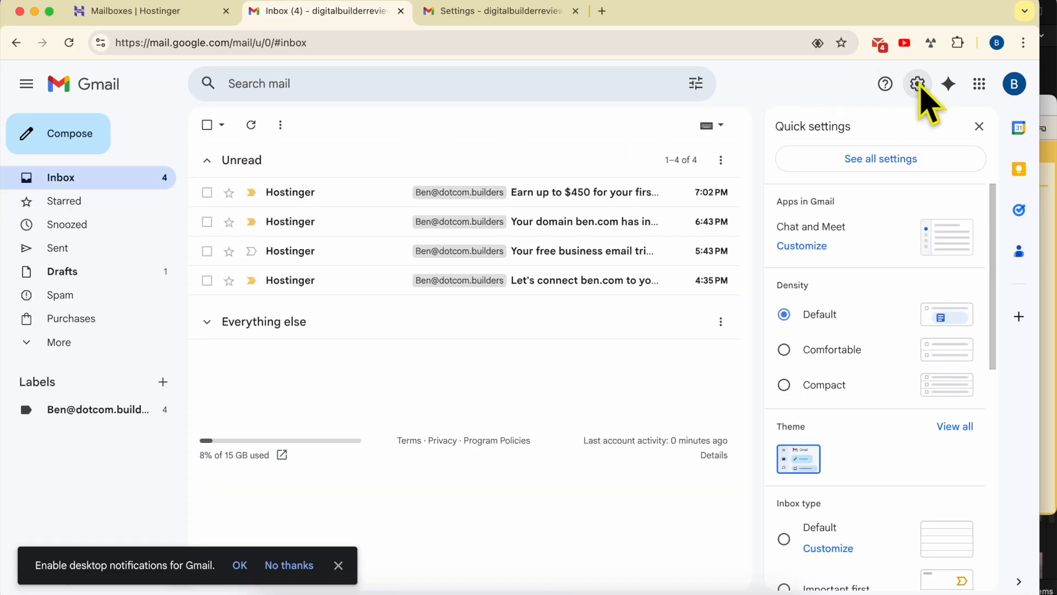
{"action": "left_click", "coordinate": [881, 159]}
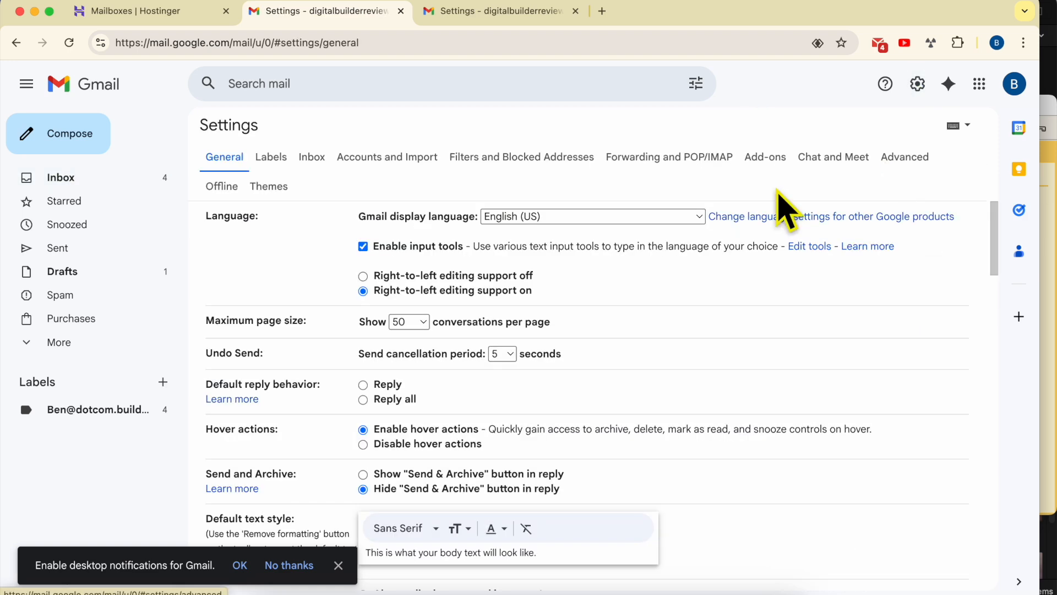
{"action": "left_click", "coordinate": [370, 161]}
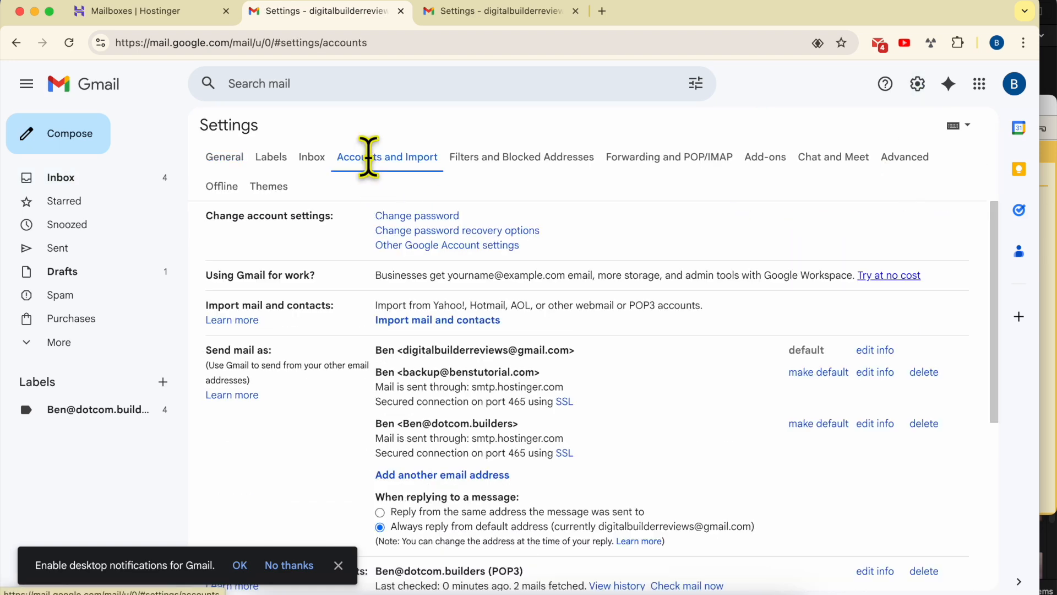
Examine the "Send mail as" and "Check mail from other accounts" sections, highlighting their headings and the account already connected through POP3.
{"action": "scroll", "coordinate": [424, 355], "scroll_direction": "down", "scroll_amount": 2}
{"action": "scroll", "coordinate": [302, 260], "scroll_direction": "down", "scroll_amount": 3}
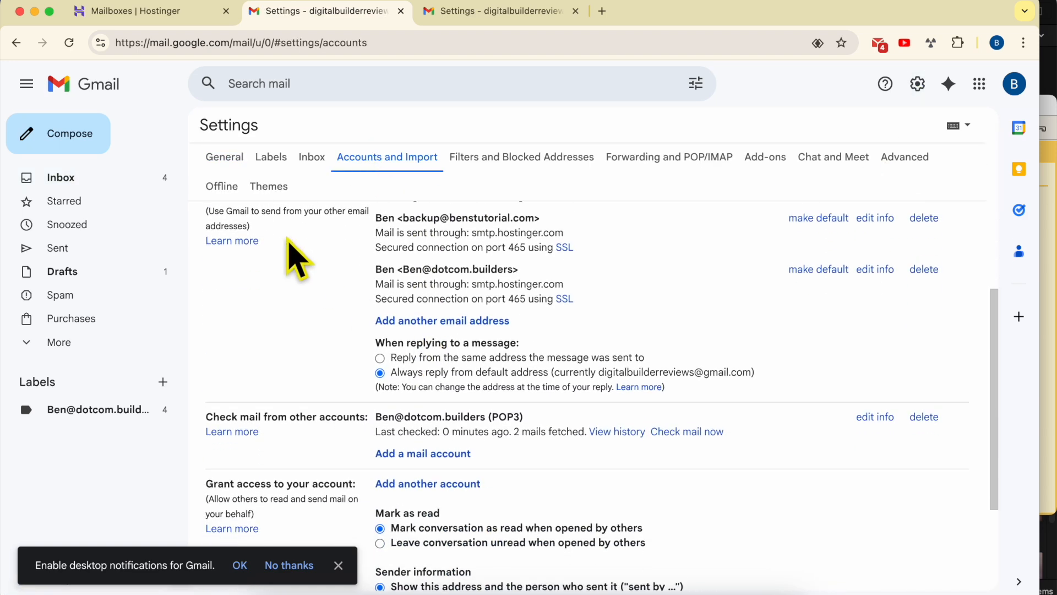
{"action": "scroll", "coordinate": [250, 272], "scroll_direction": "up", "scroll_amount": 1}
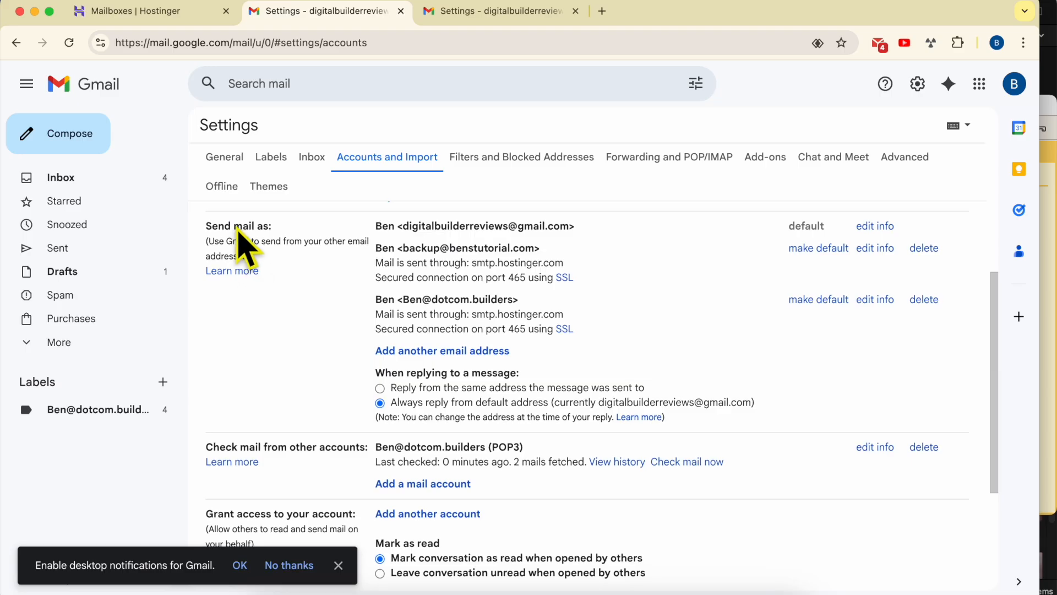
{"action": "left_click_drag", "start_coordinate": [204, 227], "coordinate": [494, 262]}
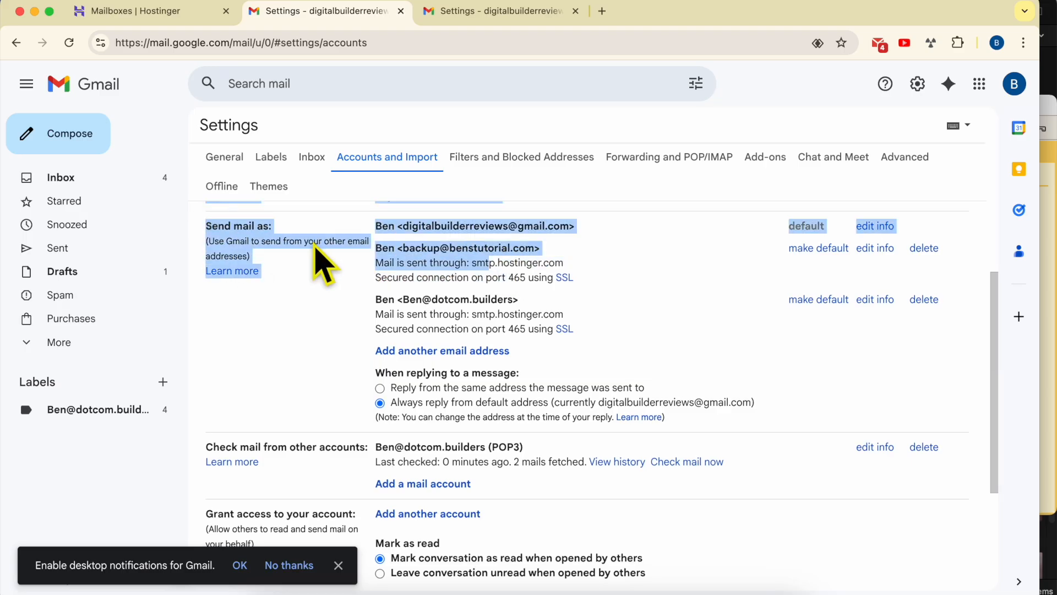
{"action": "left_click", "coordinate": [231, 236]}
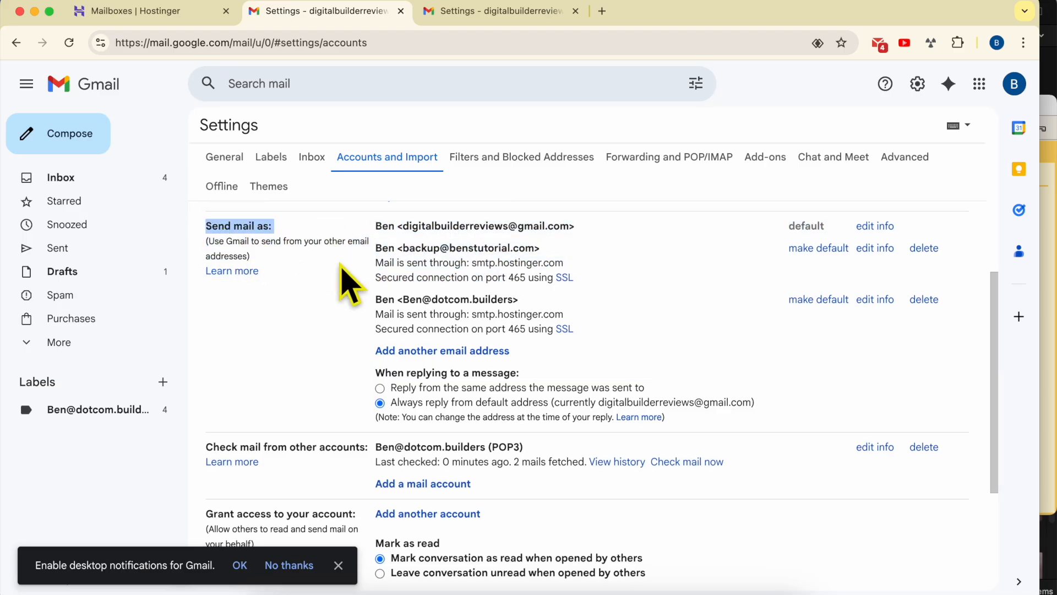
{"action": "scroll", "coordinate": [346, 283], "scroll_direction": "down", "scroll_amount": 3}
{"action": "left_click_drag", "start_coordinate": [204, 323], "coordinate": [246, 322]}
{"action": "left_click", "coordinate": [263, 324]}
{"action": "left_click_drag", "start_coordinate": [368, 323], "coordinate": [208, 329]}
{"action": "left_click", "coordinate": [548, 325]}
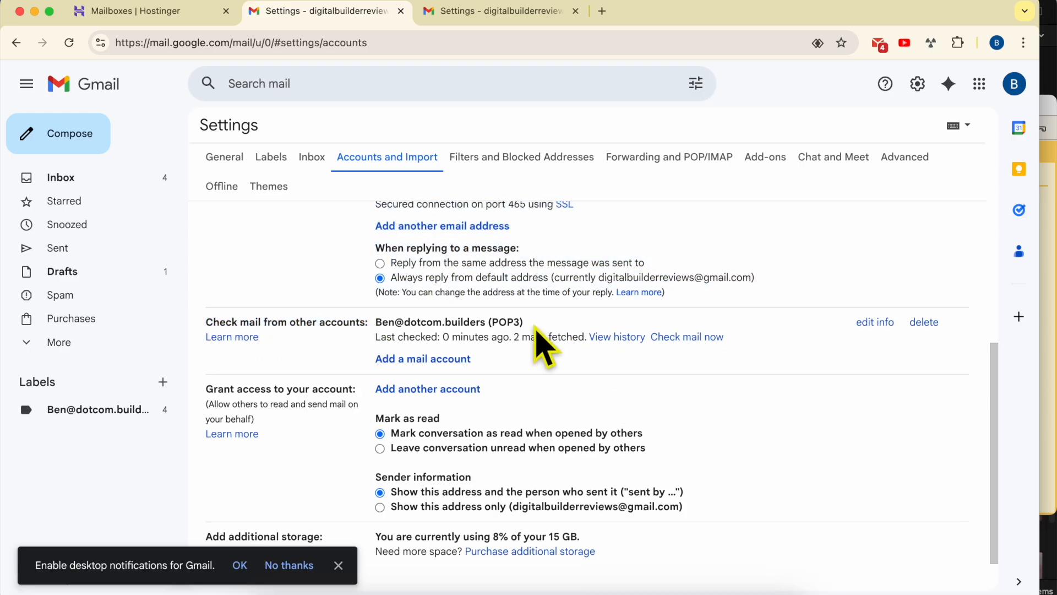
{"action": "left_click_drag", "start_coordinate": [483, 326], "coordinate": [373, 315]}
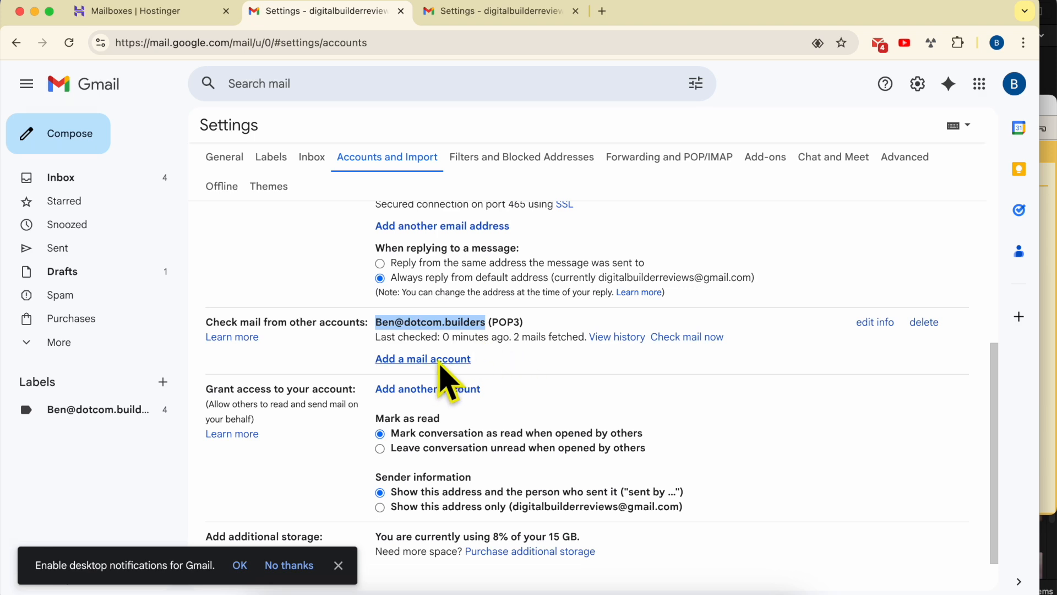
Start adding a mail account under "Check mail from other accounts" and move its window beside the settings.
{"action": "left_click", "coordinate": [442, 368]}
{"action": "left_click_drag", "start_coordinate": [240, 6], "coordinate": [887, 113]}
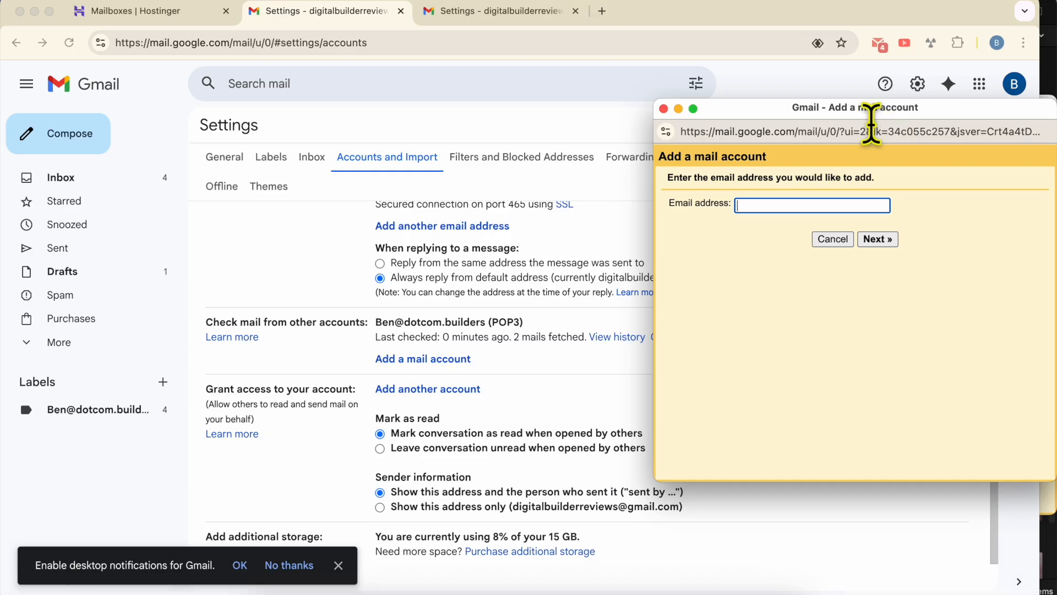
{"action": "right_click", "coordinate": [799, 207]}
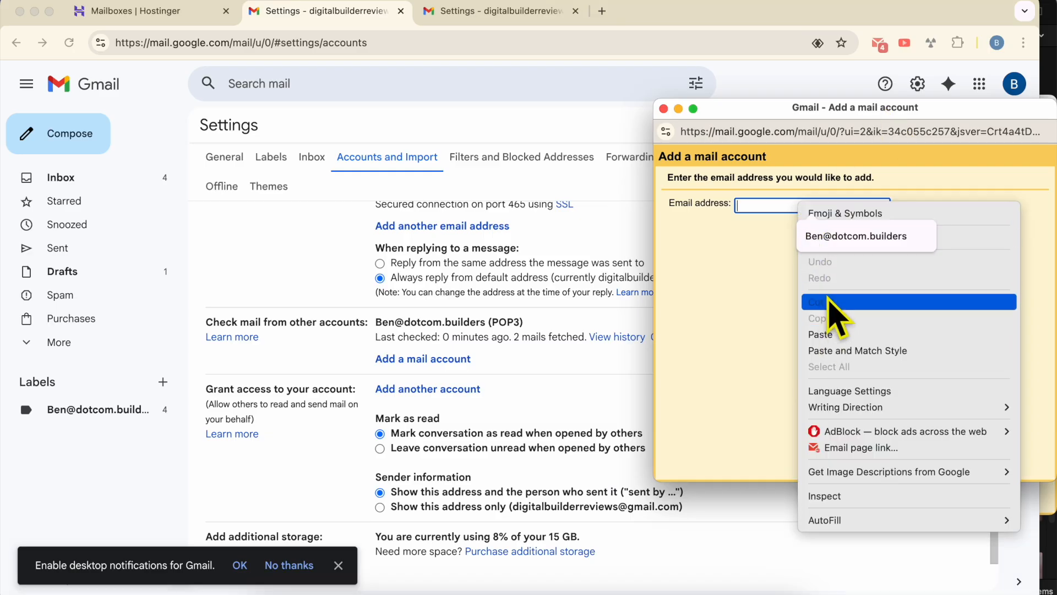
{"action": "left_click", "coordinate": [826, 334]}
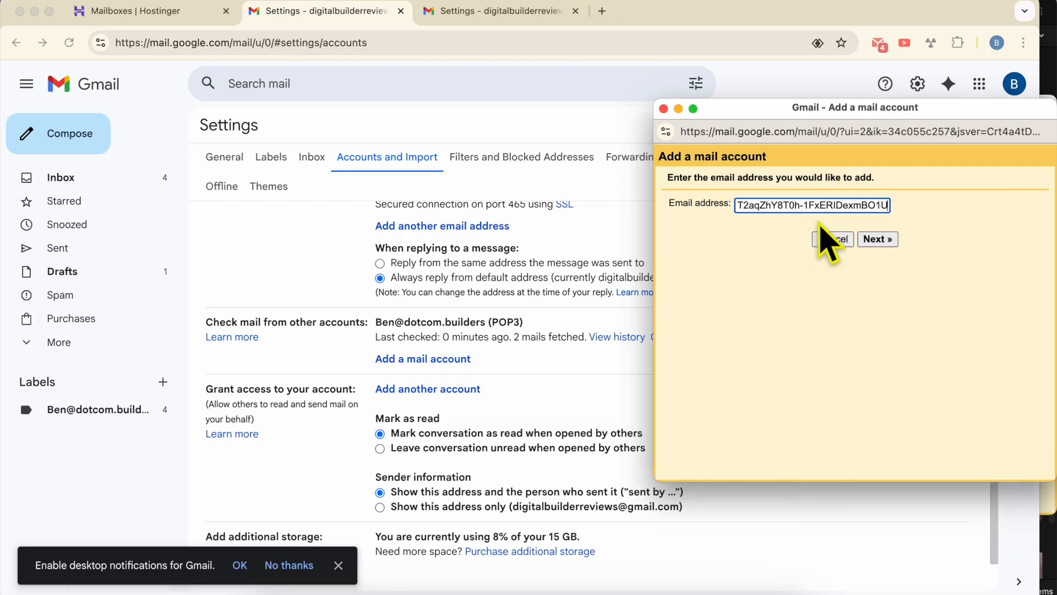
{"action": "key", "text": "super+a"}
{"action": "key", "text": "BackSpace"}
Copy the backup mailbox's address from Hostinger, enter it as the email address of the mail account and continue.
{"action": "left_click", "coordinate": [205, 16]}
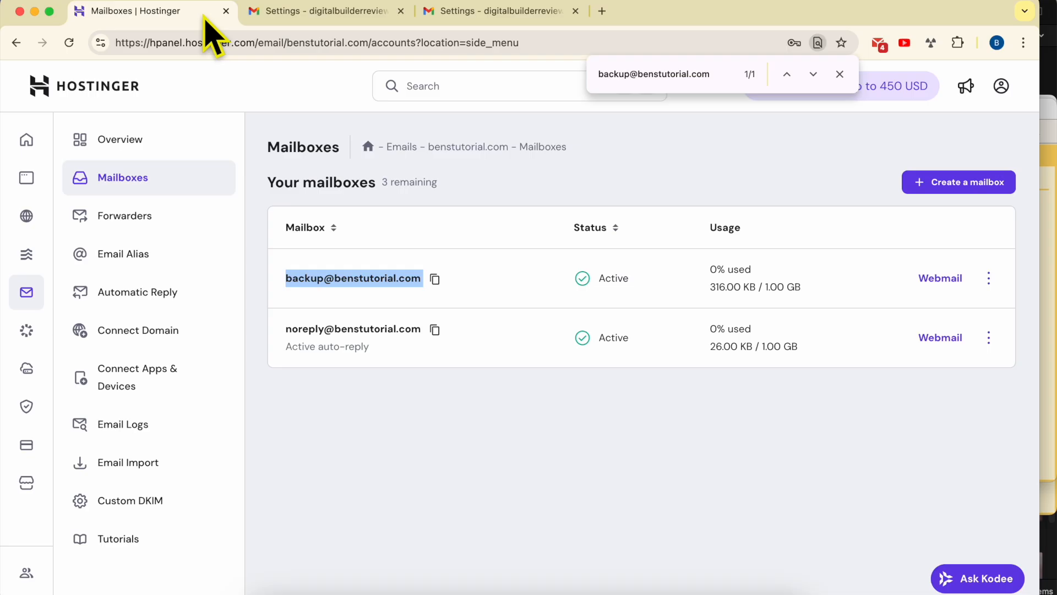
{"action": "right_click", "coordinate": [357, 279]}
{"action": "left_click", "coordinate": [380, 304]}
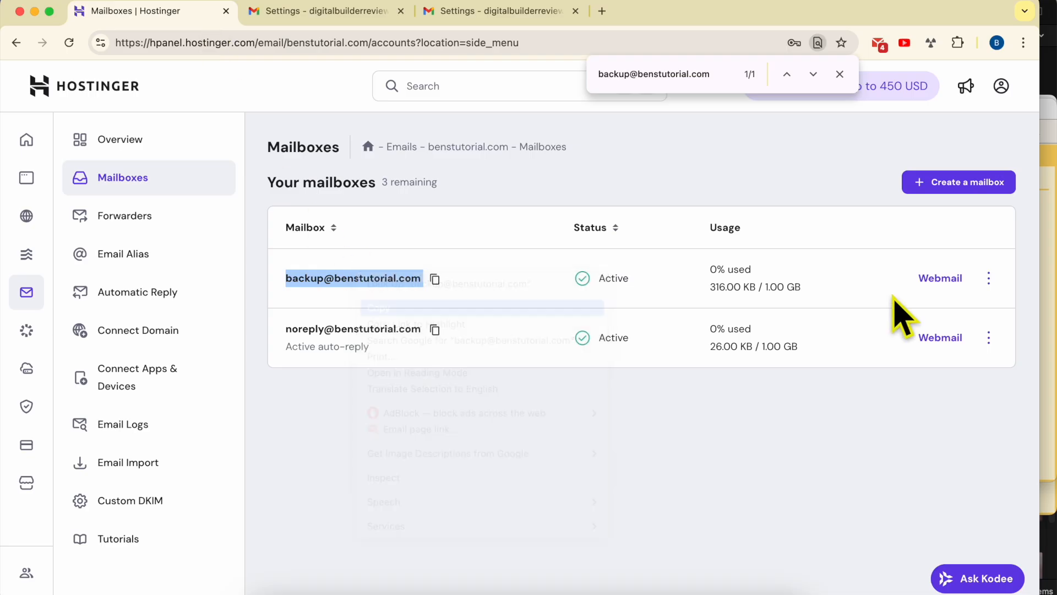
{"action": "left_click", "coordinate": [1047, 254]}
{"action": "right_click", "coordinate": [819, 206]}
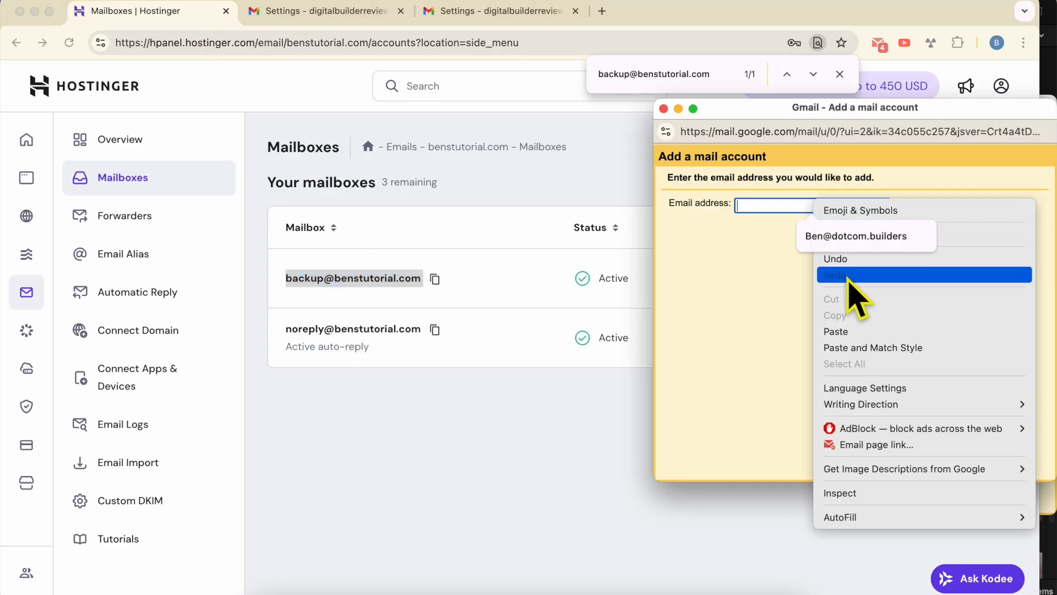
{"action": "left_click", "coordinate": [846, 329]}
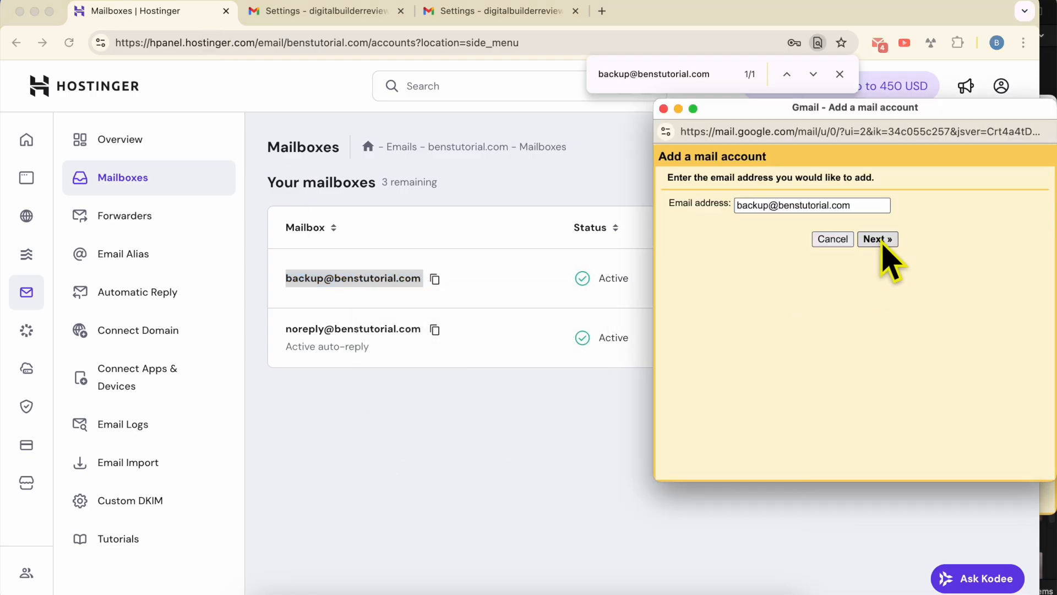
{"action": "left_click", "coordinate": [881, 240]}
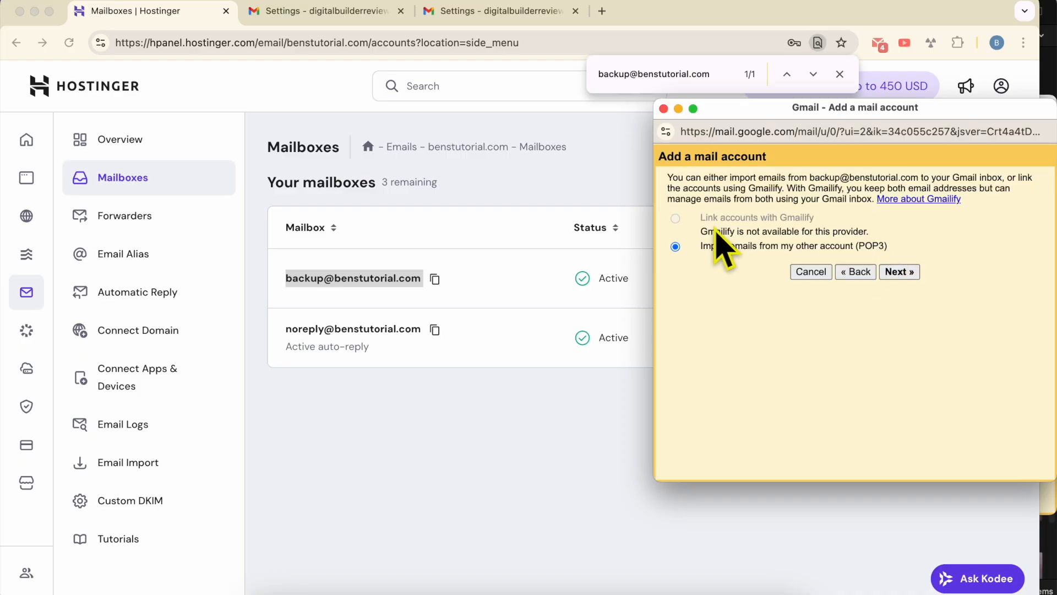
Read the import explanation and continue with "Import emails from my other account (POP3)".
{"action": "left_click_drag", "start_coordinate": [668, 185], "coordinate": [856, 192]}
{"action": "left_click", "coordinate": [744, 261]}
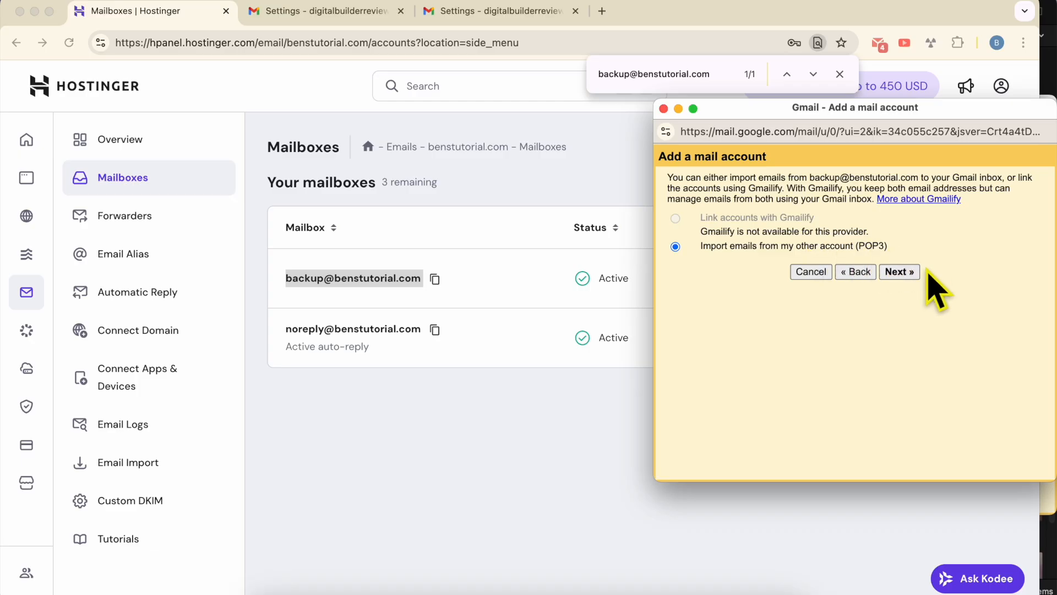
{"action": "left_click", "coordinate": [900, 271]}
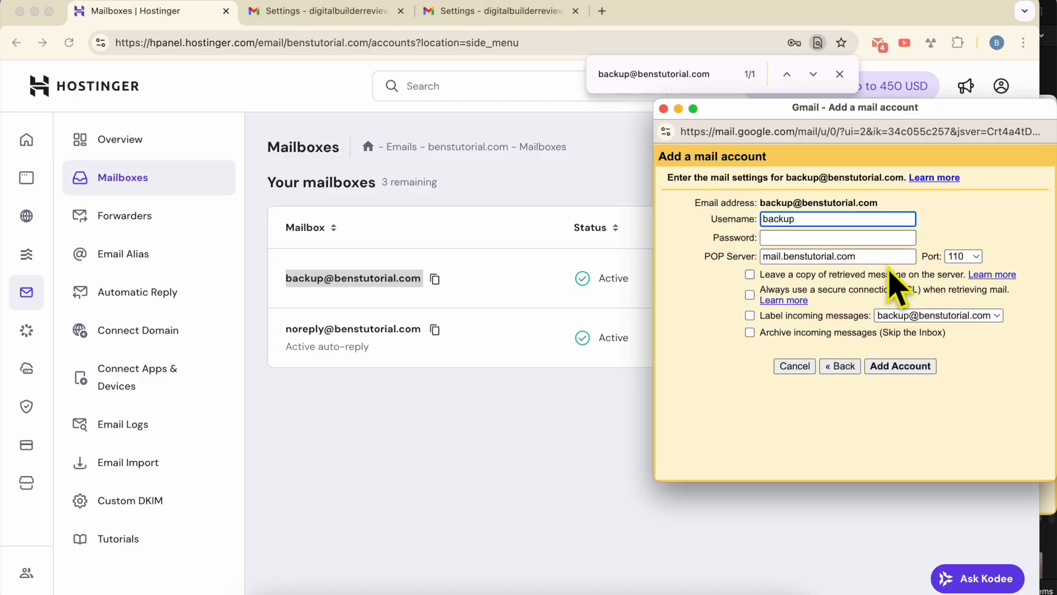
{"action": "triple_click", "coordinate": [862, 199]}
{"action": "right_click", "coordinate": [775, 201]}
{"action": "left_click", "coordinate": [796, 225]}
{"action": "double_click", "coordinate": [803, 222]}
{"action": "right_click", "coordinate": [805, 225]}
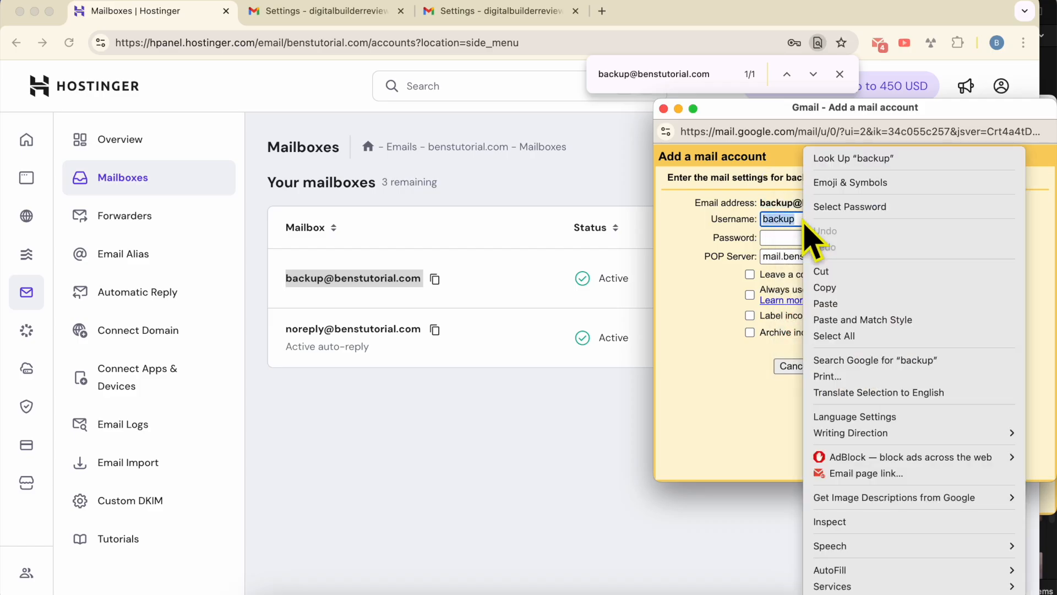
{"action": "left_click", "coordinate": [796, 286]}
Replace the mail account's username with the full backup mailbox address, copied from the "Email address" line.
{"action": "left_click", "coordinate": [838, 205]}
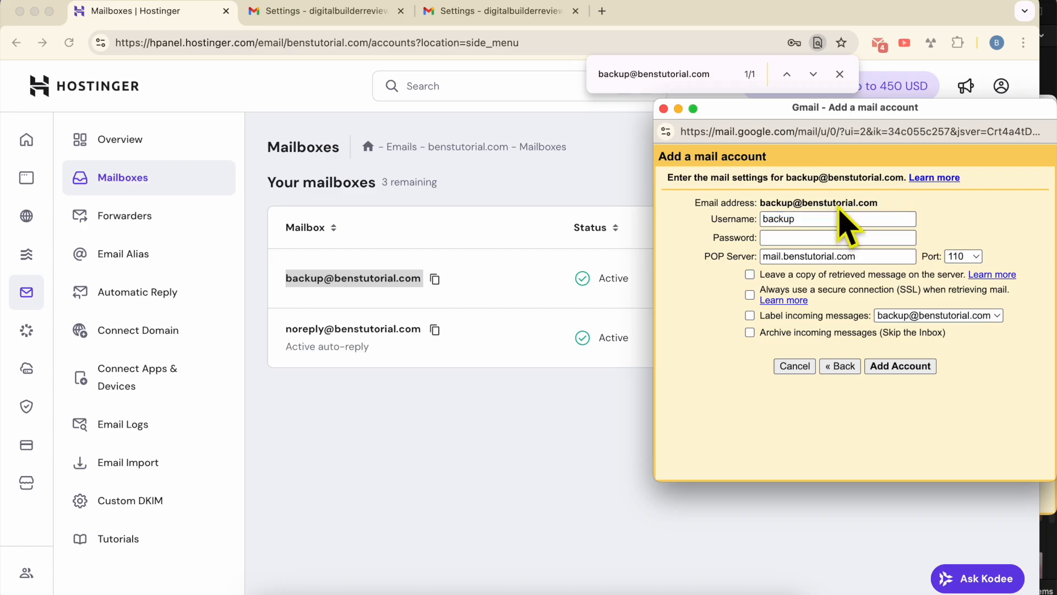
{"action": "left_click_drag", "start_coordinate": [838, 204], "coordinate": [777, 202]}
{"action": "right_click", "coordinate": [785, 202]}
{"action": "left_click", "coordinate": [798, 229]}
{"action": "double_click", "coordinate": [804, 218]}
{"action": "right_click", "coordinate": [805, 219]}
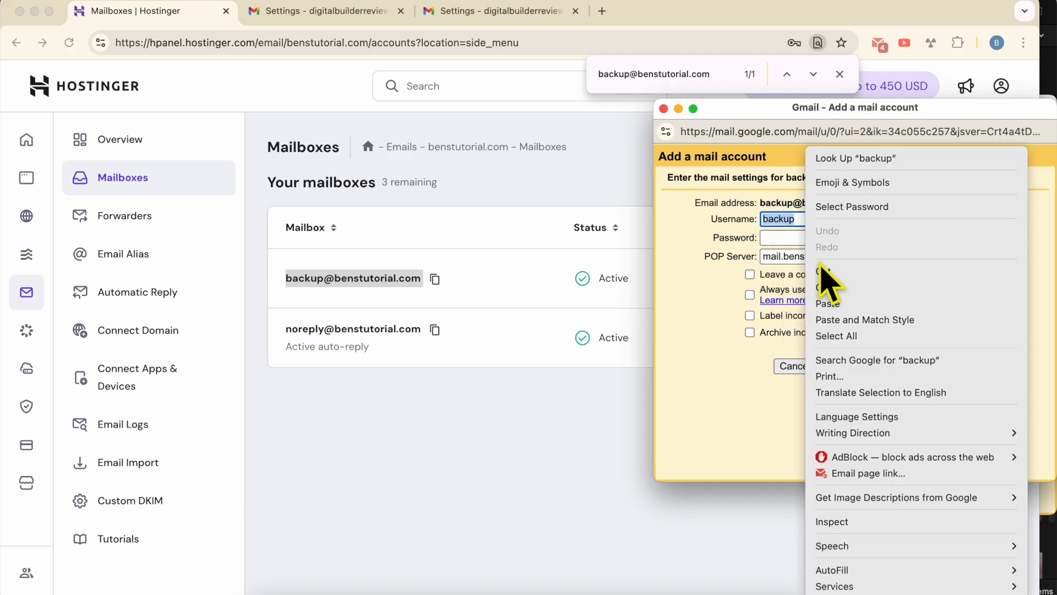
{"action": "left_click", "coordinate": [831, 303]}
Enter the backup mailbox's password in the password field of the mail account settings.
{"action": "left_click", "coordinate": [810, 238]}
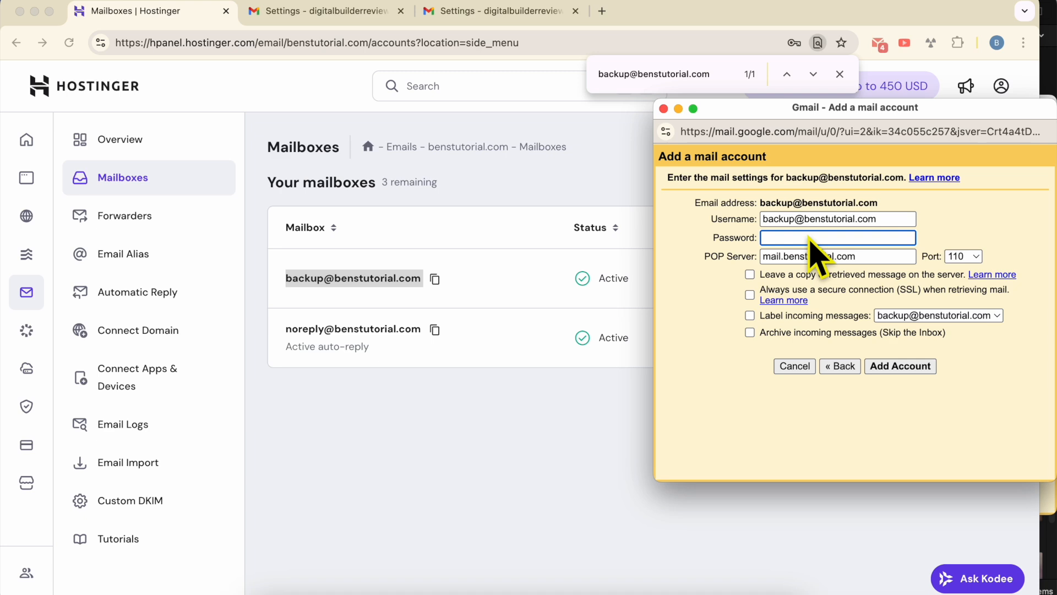
{"action": "left_click_drag", "start_coordinate": [898, 214], "coordinate": [701, 221]}
{"action": "left_click", "coordinate": [901, 216]}
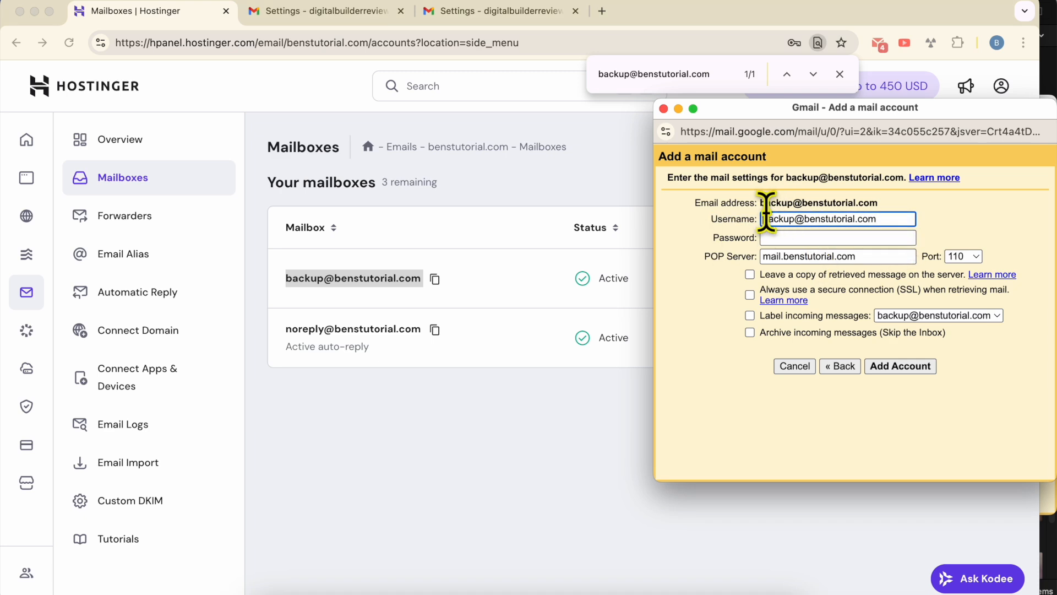
{"action": "left_click", "coordinate": [795, 238]}
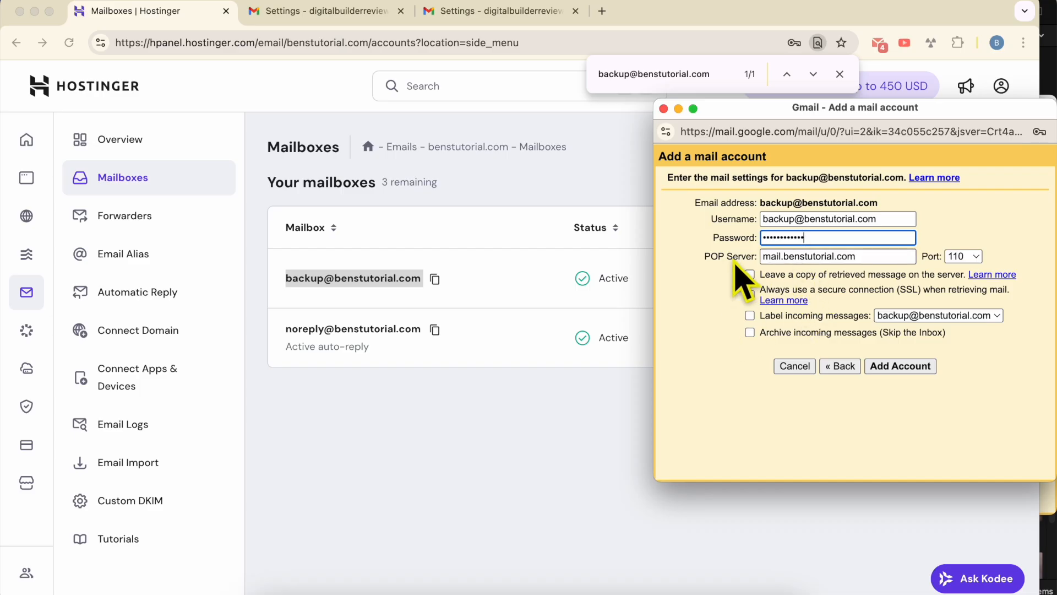
Copy the incoming POP hostname from Hostinger's Connect Apps & Devices page and set the POP server to pop.hostinger.com.
{"action": "left_click", "coordinate": [433, 289]}
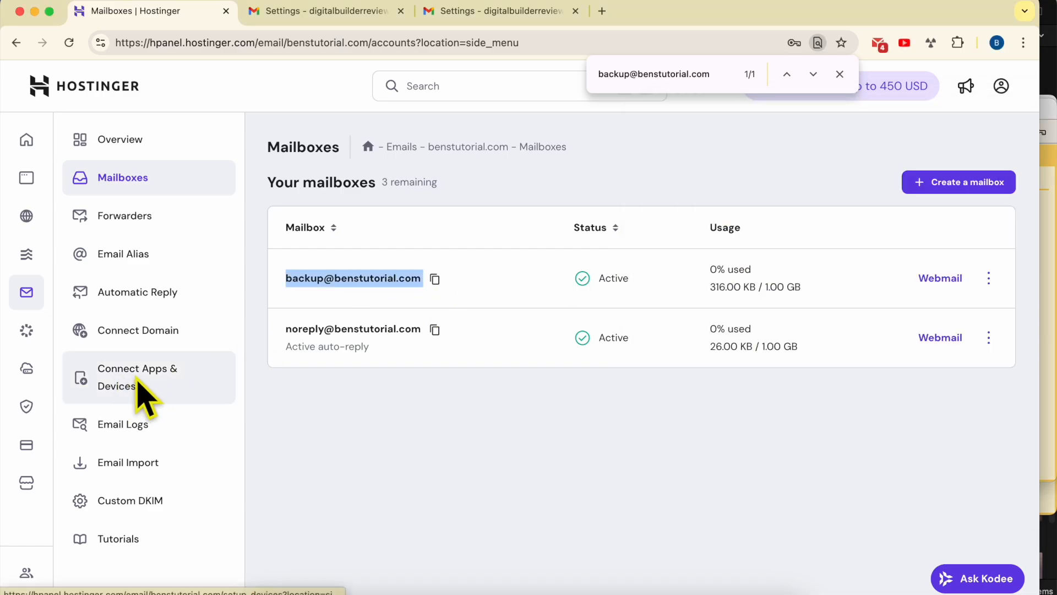
{"action": "left_click", "coordinate": [169, 384]}
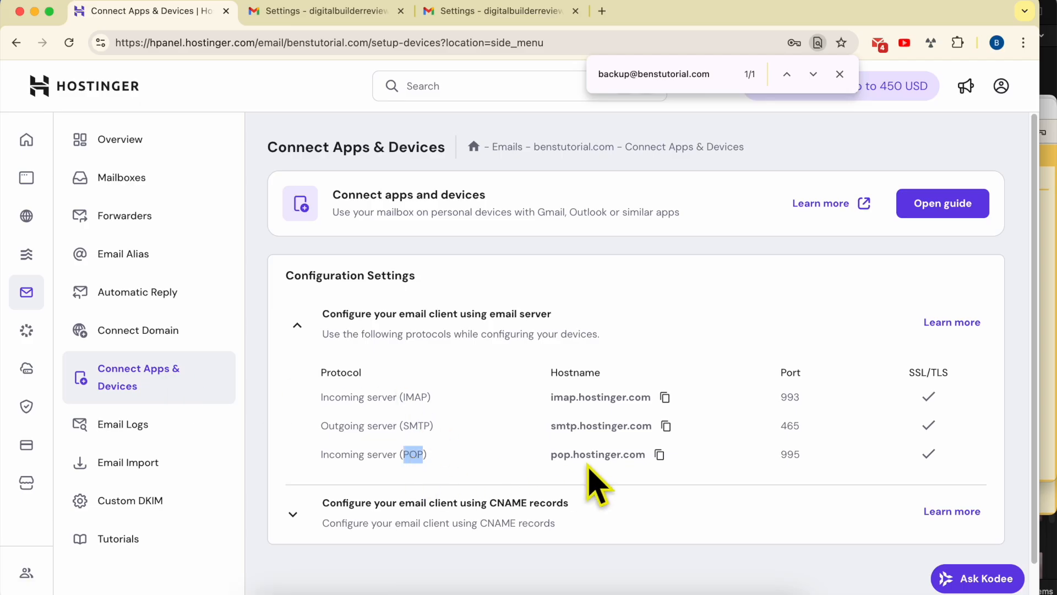
{"action": "left_click", "coordinate": [660, 454]}
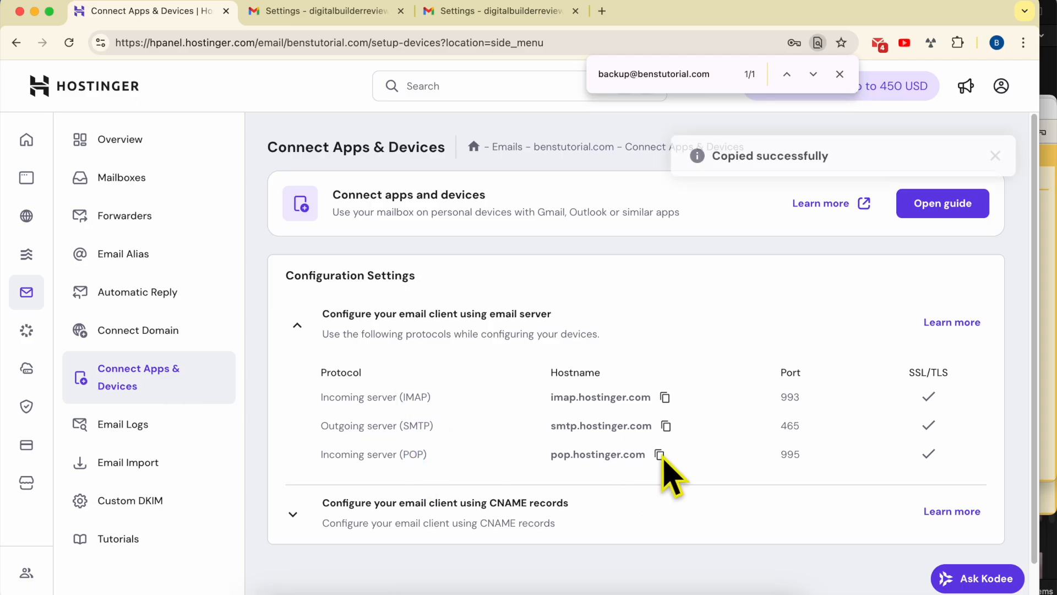
{"action": "left_click", "coordinate": [1049, 237]}
{"action": "left_click", "coordinate": [834, 255]}
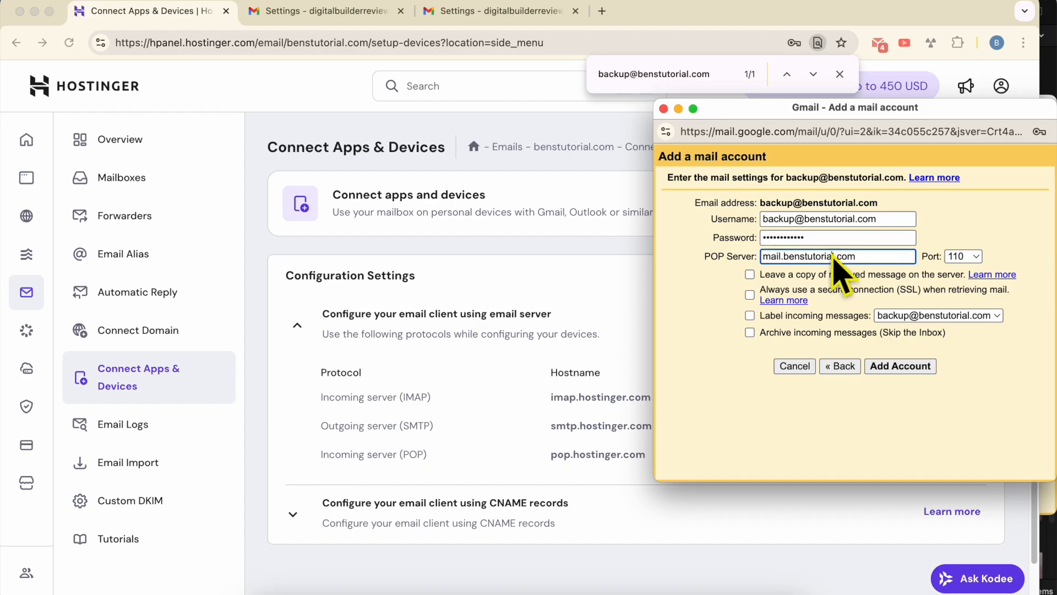
{"action": "right_click", "coordinate": [834, 259]}
{"action": "left_click", "coordinate": [672, 302]}
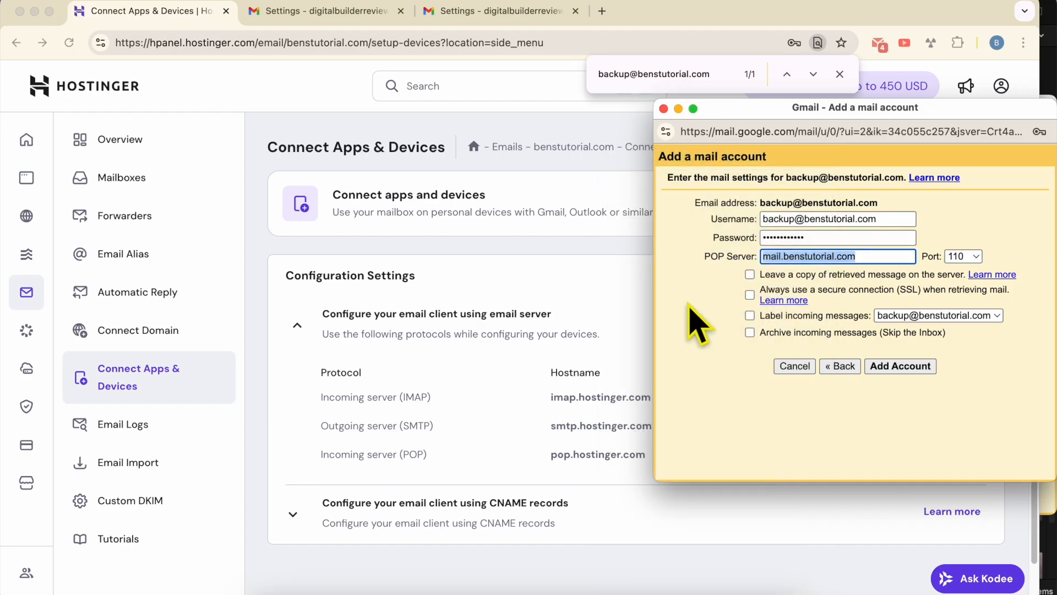
Check the POP port in Hostinger and set it to 995, with a server copy kept and SSL always used for retrieval.
{"action": "left_click", "coordinate": [623, 437]}
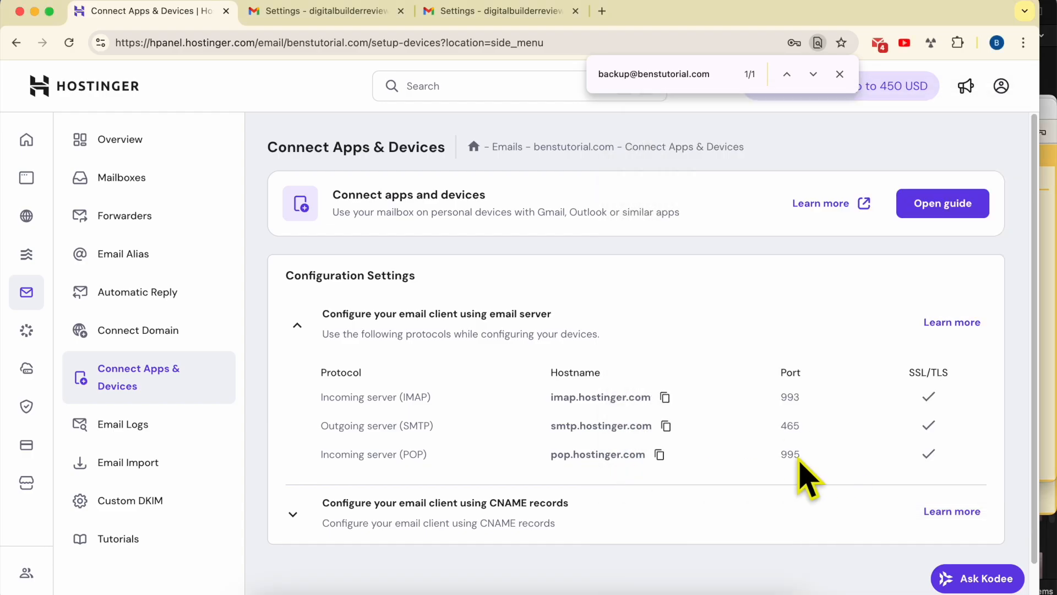
{"action": "left_click", "coordinate": [1049, 308]}
{"action": "left_click", "coordinate": [977, 258]}
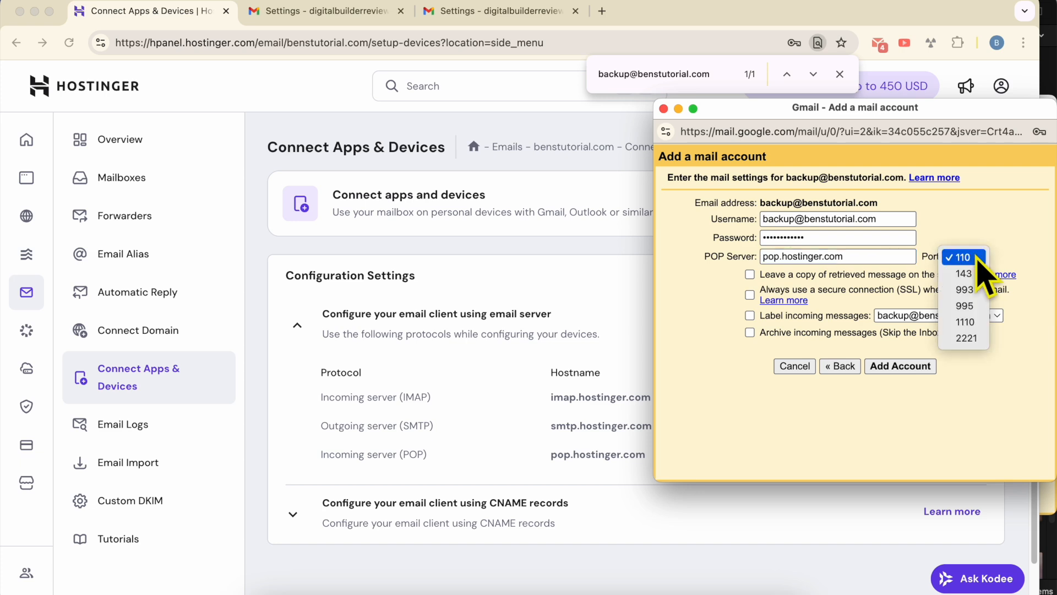
{"action": "left_click", "coordinate": [964, 305]}
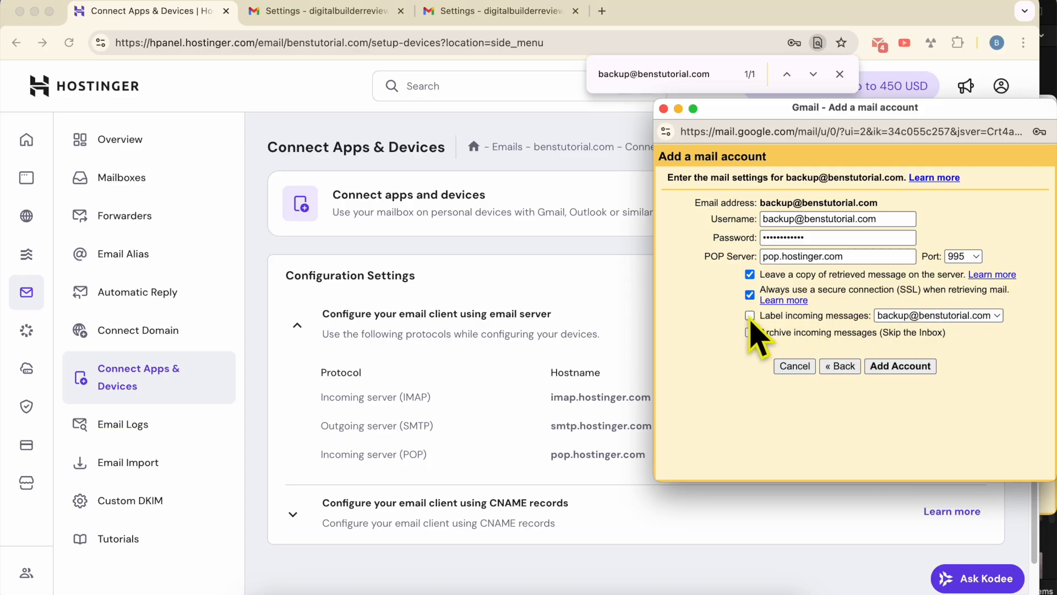
Enable labelling incoming messages with the backup mailbox's address and add the mail account.
{"action": "left_click", "coordinate": [881, 315]}
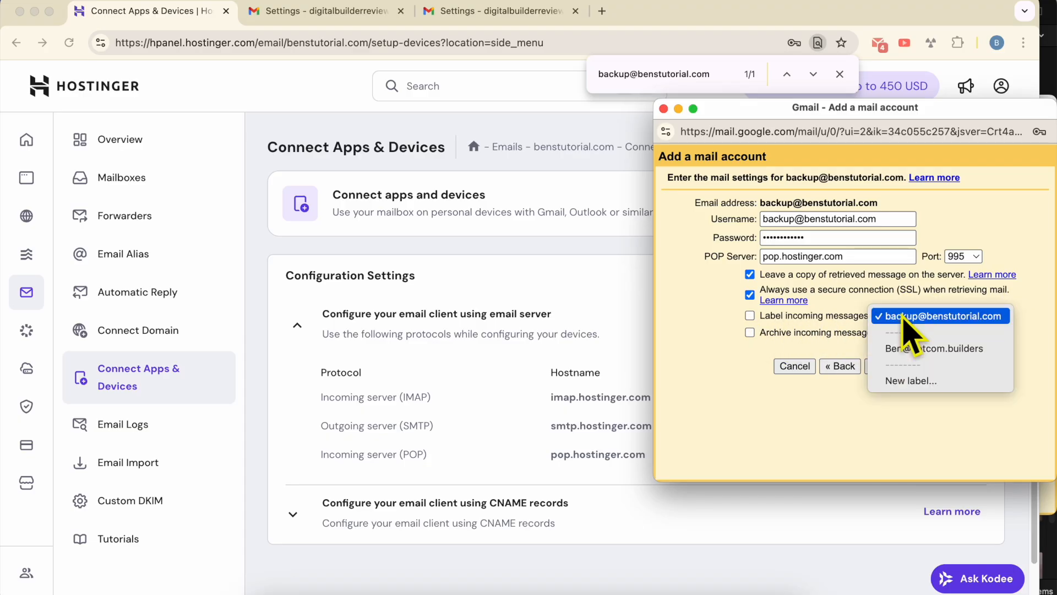
{"action": "left_click", "coordinate": [919, 322]}
{"action": "left_click", "coordinate": [777, 318]}
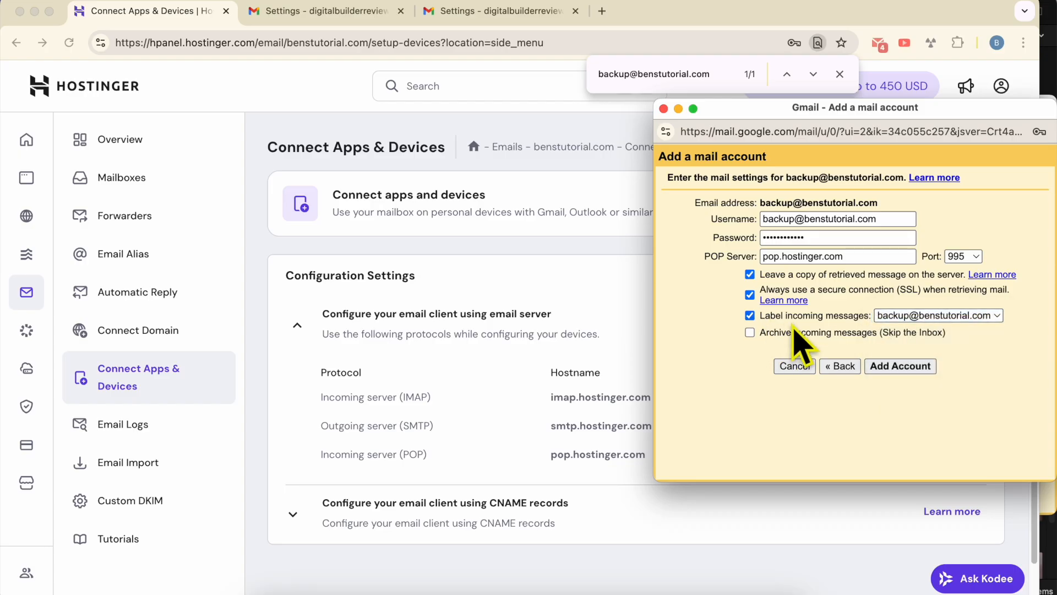
{"action": "left_click", "coordinate": [356, 13]}
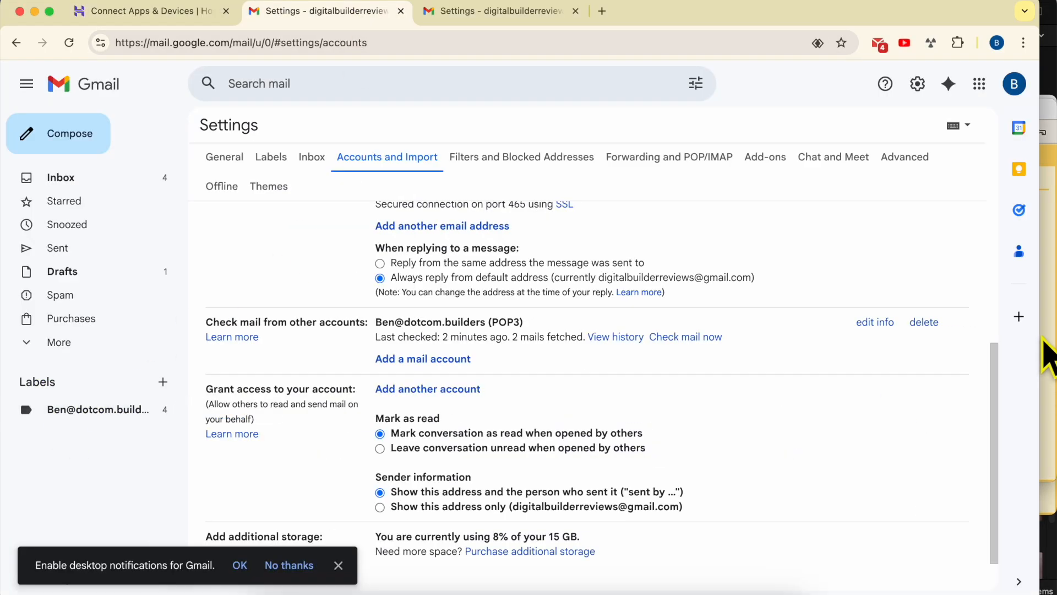
{"action": "left_click", "coordinate": [1049, 358]}
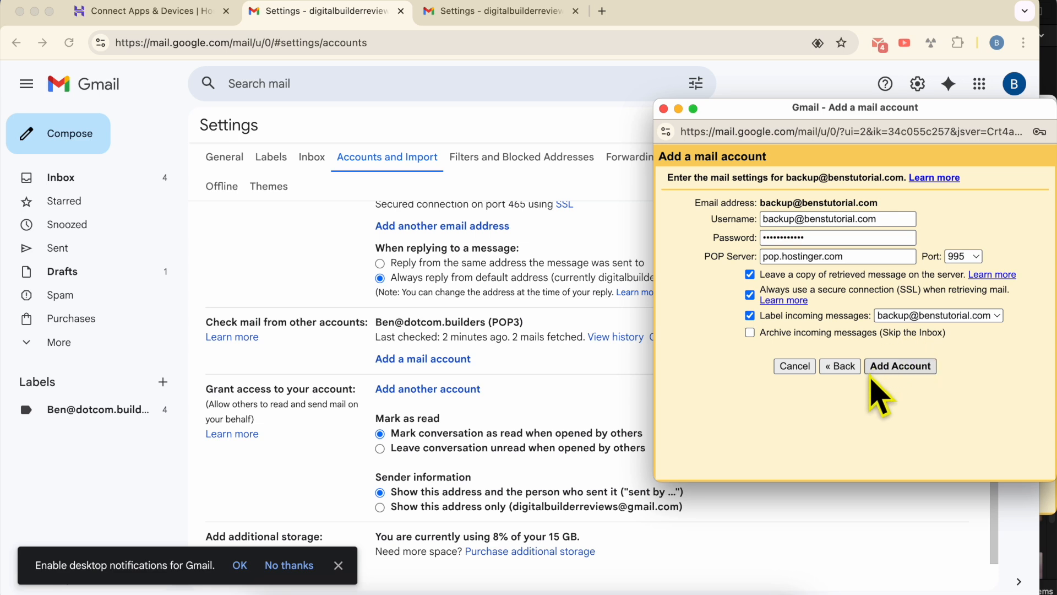
{"action": "left_click", "coordinate": [925, 368]}
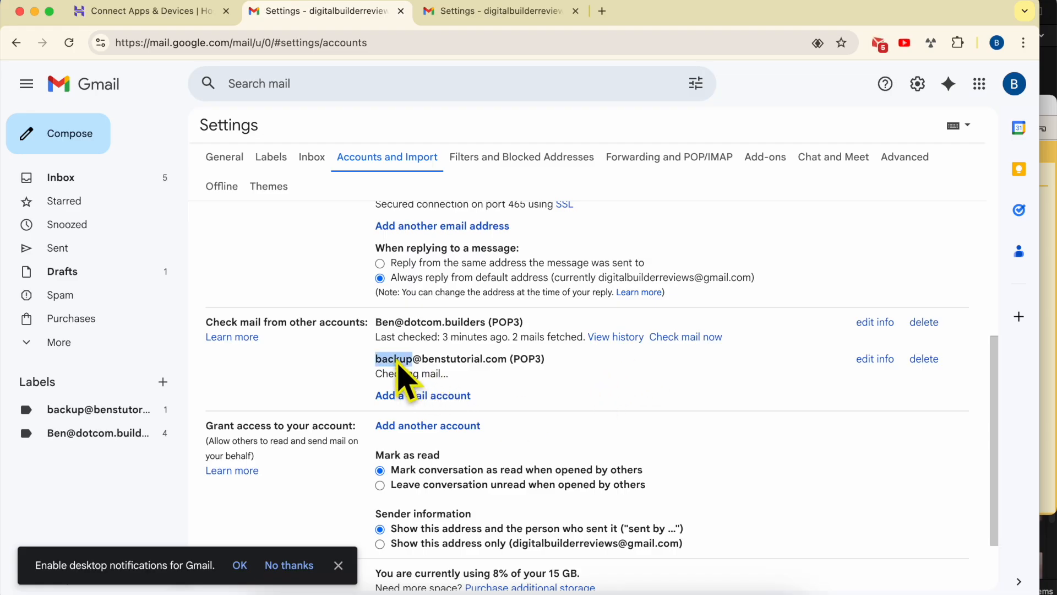
Examine the new POP3 account's mail-checking status and fetched count in Gmail, comparing it with the mailbox listed in Hostinger.
{"action": "left_click_drag", "start_coordinate": [398, 362], "coordinate": [408, 367]}
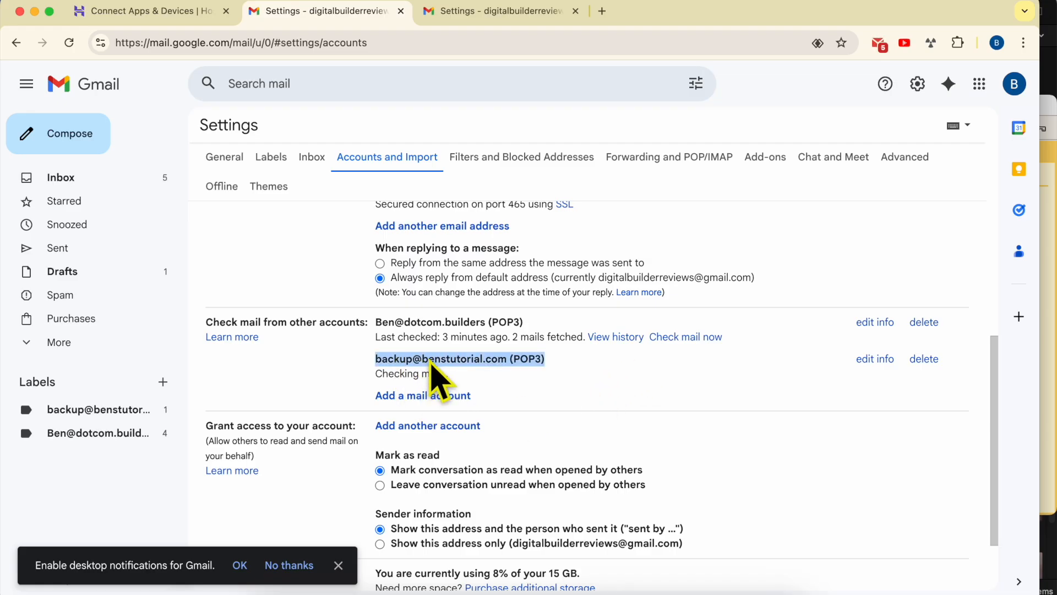
{"action": "mouse_move", "coordinate": [378, 383]}
{"action": "left_mouse_down"}
{"action": "mouse_move", "coordinate": [420, 365]}
{"action": "mouse_move", "coordinate": [460, 394]}
{"action": "mouse_move", "coordinate": [415, 373]}
{"action": "mouse_move", "coordinate": [378, 377]}
{"action": "left_mouse_up"}
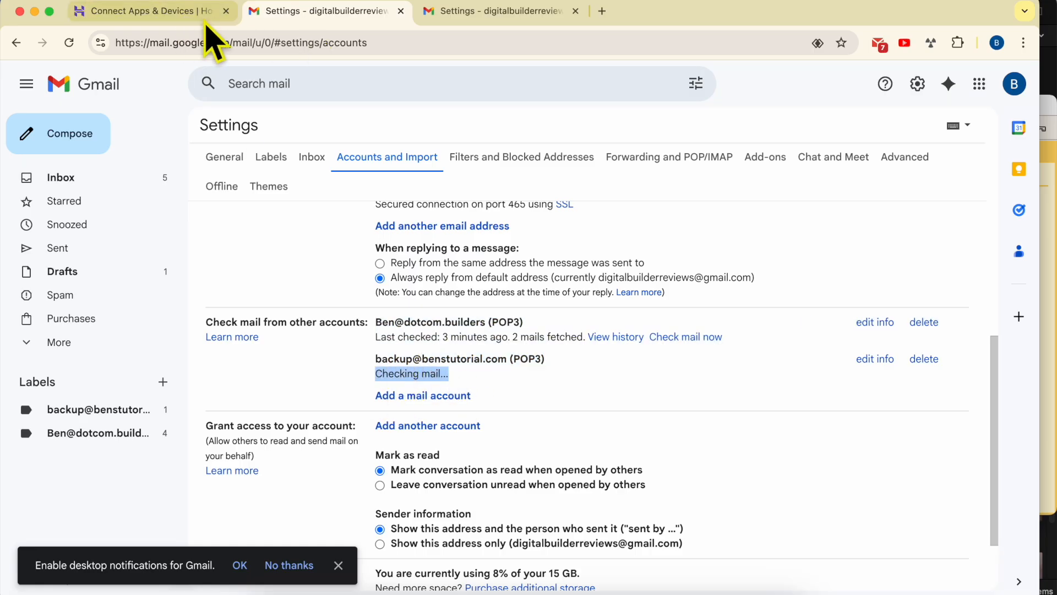
{"action": "left_click", "coordinate": [190, 17]}
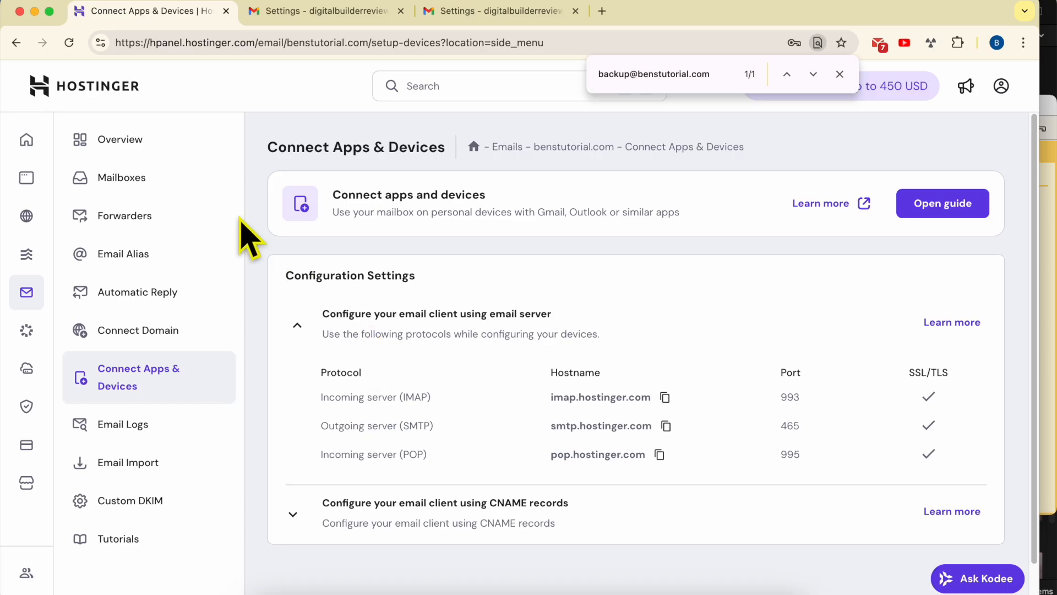
{"action": "left_click", "coordinate": [160, 183]}
{"action": "left_click_drag", "start_coordinate": [284, 278], "coordinate": [422, 278]}
{"action": "left_click", "coordinate": [348, 13]}
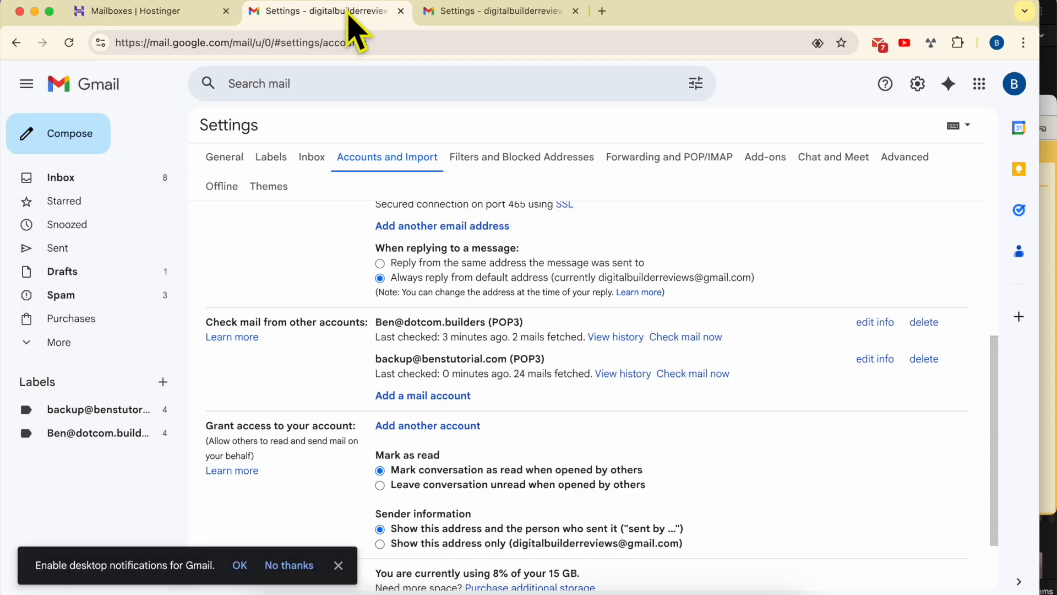
{"action": "left_click_drag", "start_coordinate": [372, 376], "coordinate": [582, 373]}
{"action": "left_click", "coordinate": [440, 377]}
{"action": "left_click", "coordinate": [522, 377]}
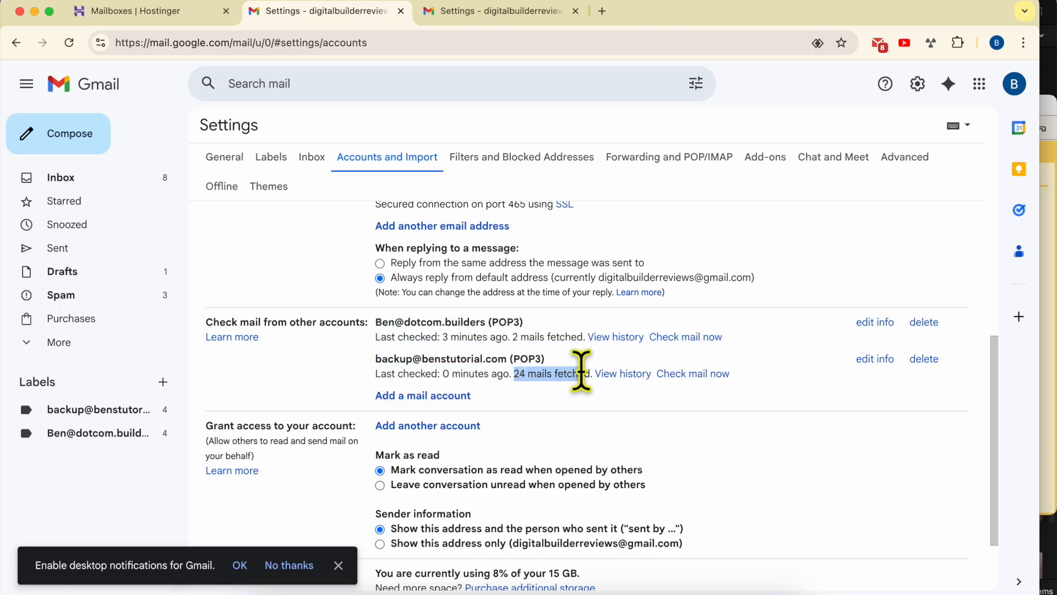
{"action": "triple_click", "coordinate": [520, 375]}
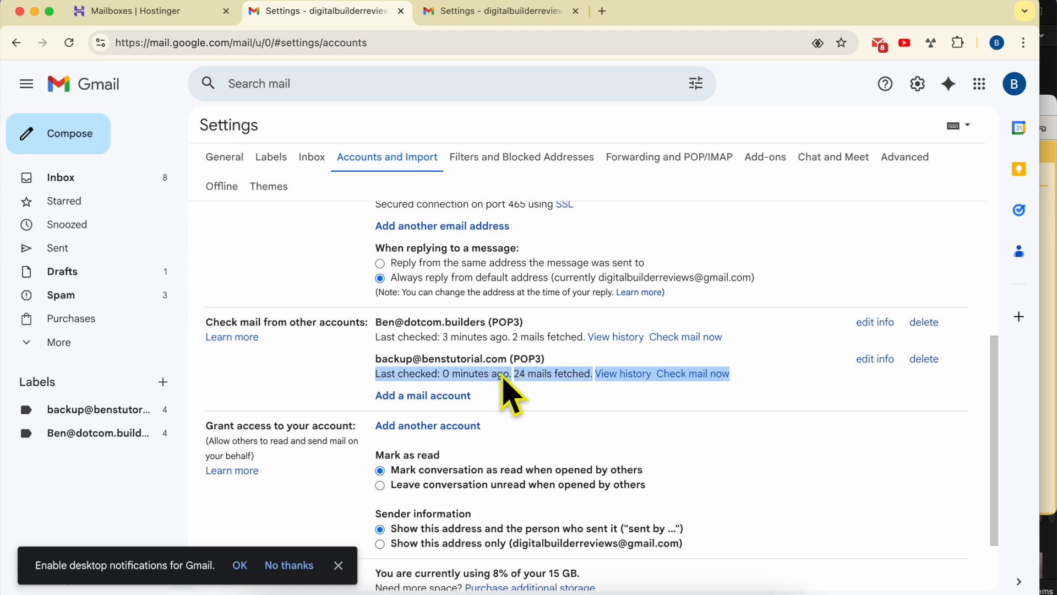
Open the backup mailbox's webmail from Hostinger, select all its inbox messages and check the message total.
{"action": "left_click", "coordinate": [179, 14]}
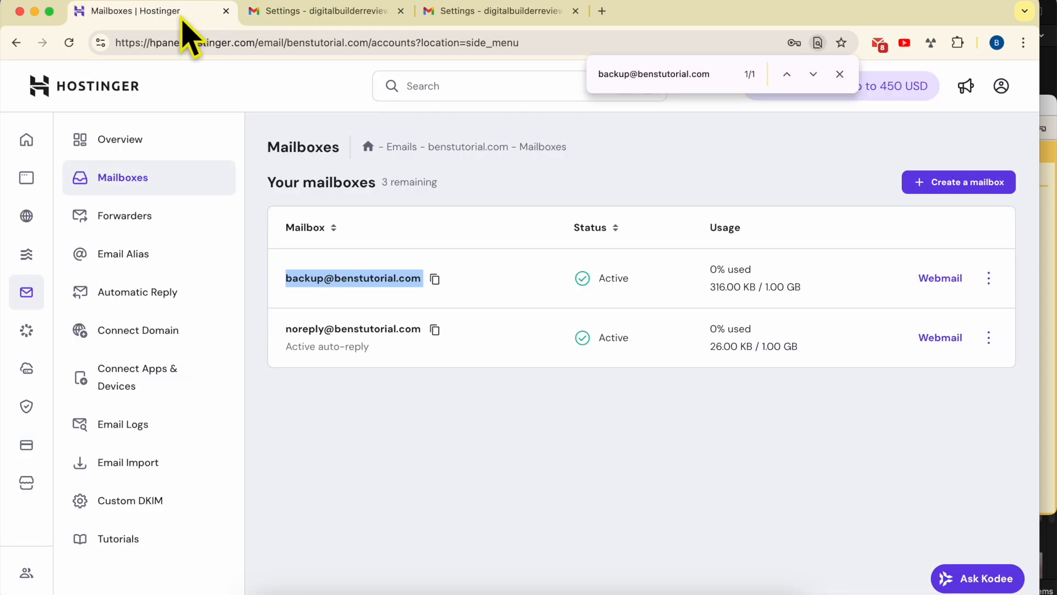
{"action": "left_click", "coordinate": [940, 278]}
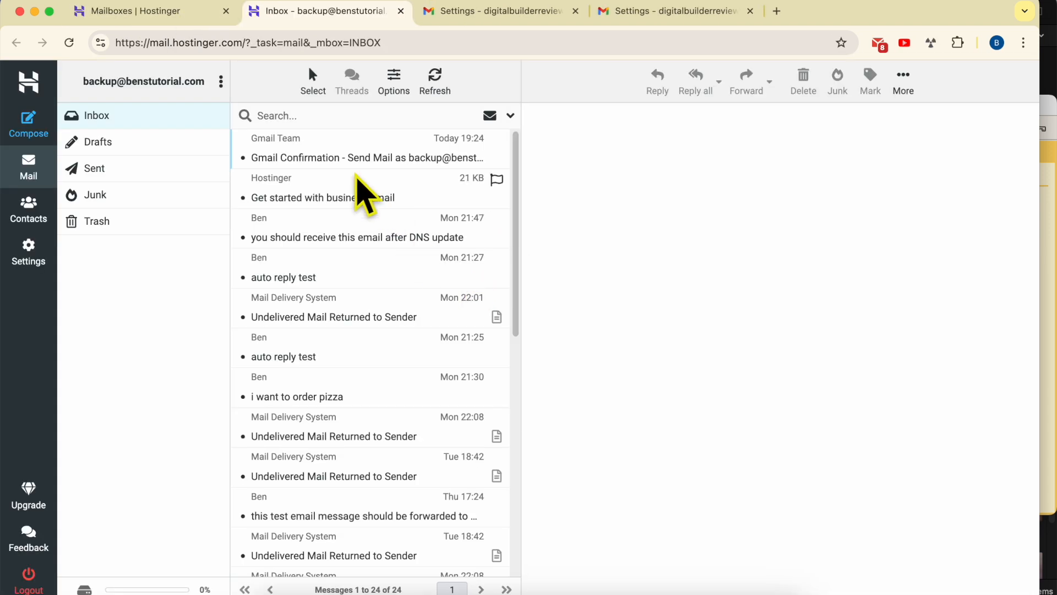
{"action": "left_click", "coordinate": [351, 158]}
{"action": "scroll", "coordinate": [378, 325], "scroll_direction": "down", "scroll_amount": 10}
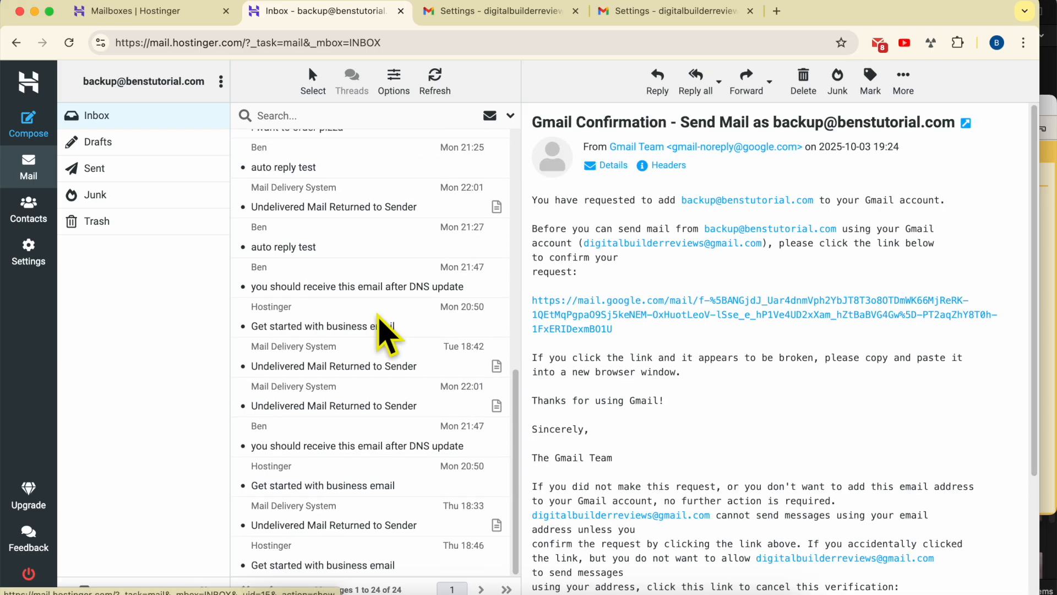
{"action": "left_click", "coordinate": [407, 544], "text": "shift"}
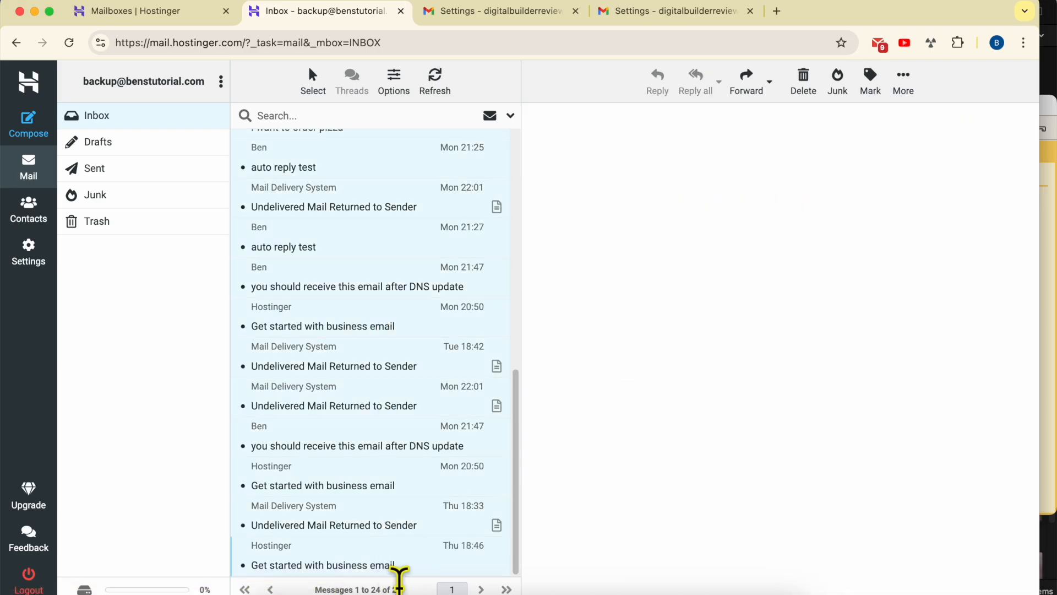
{"action": "left_click_drag", "start_coordinate": [381, 578], "coordinate": [327, 588]}
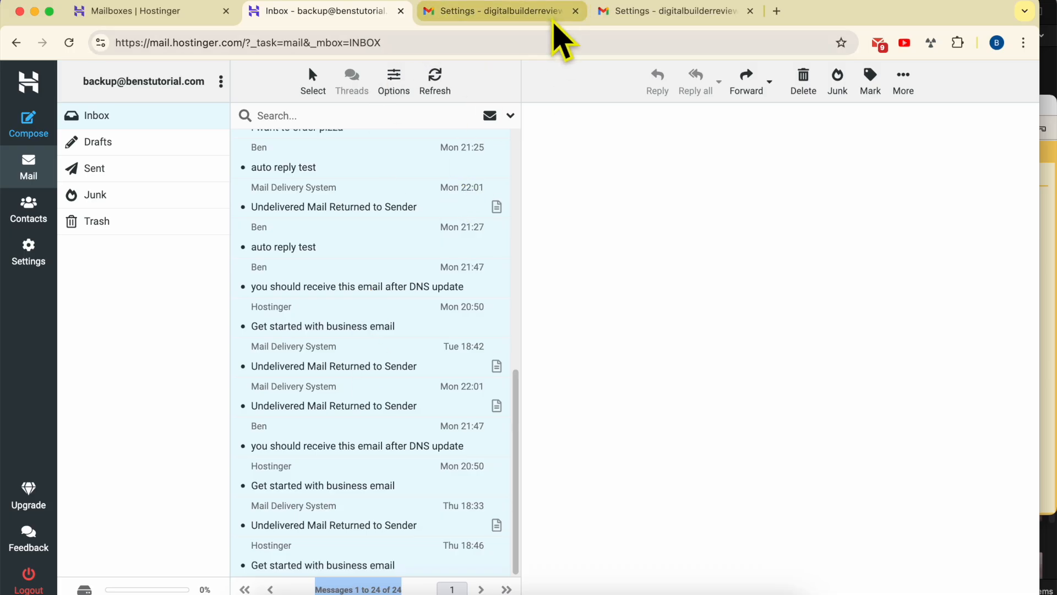
Compare the backup account's "Last checked" status in Gmail's settings with the messages in the Hostinger webmail inbox.
{"action": "left_click", "coordinate": [553, 22]}
{"action": "left_click", "coordinate": [767, 347]}
{"action": "left_click_drag", "start_coordinate": [440, 374], "coordinate": [366, 380]}
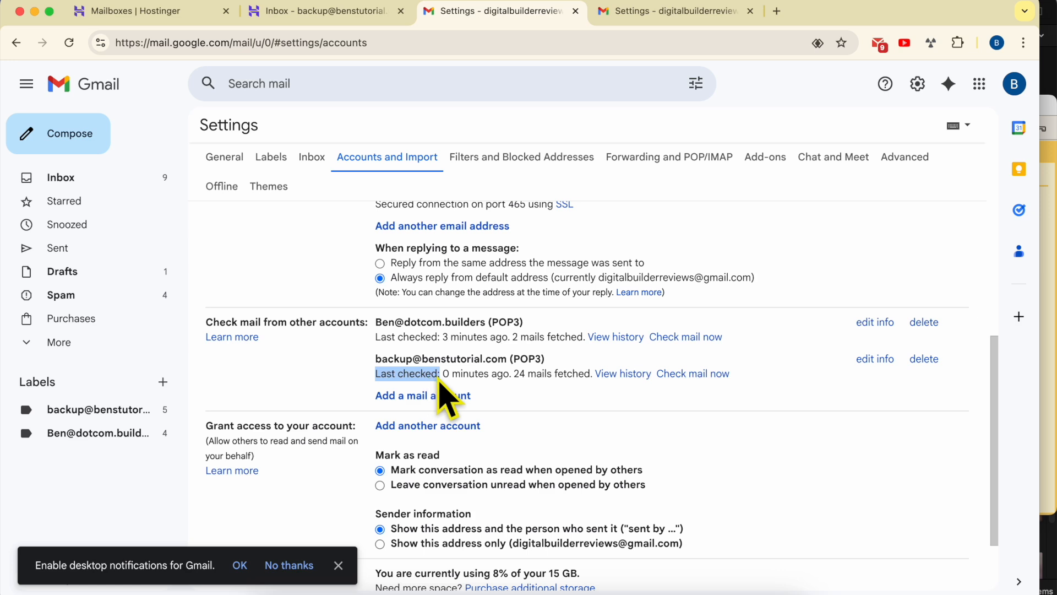
{"action": "left_click_drag", "start_coordinate": [444, 380], "coordinate": [427, 379]}
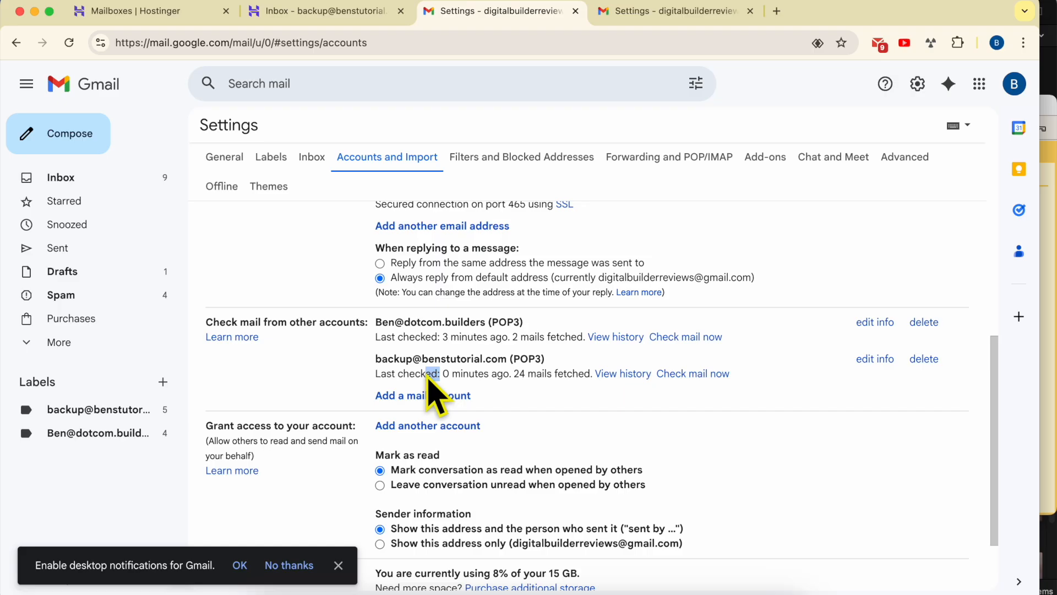
{"action": "left_click", "coordinate": [306, 12]}
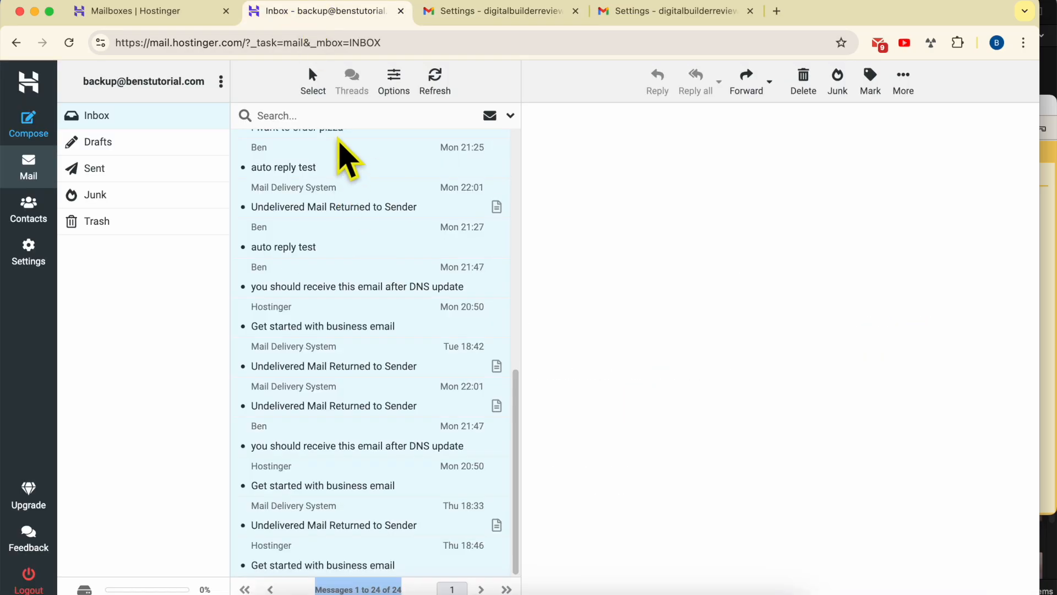
{"action": "left_click", "coordinate": [480, 13]}
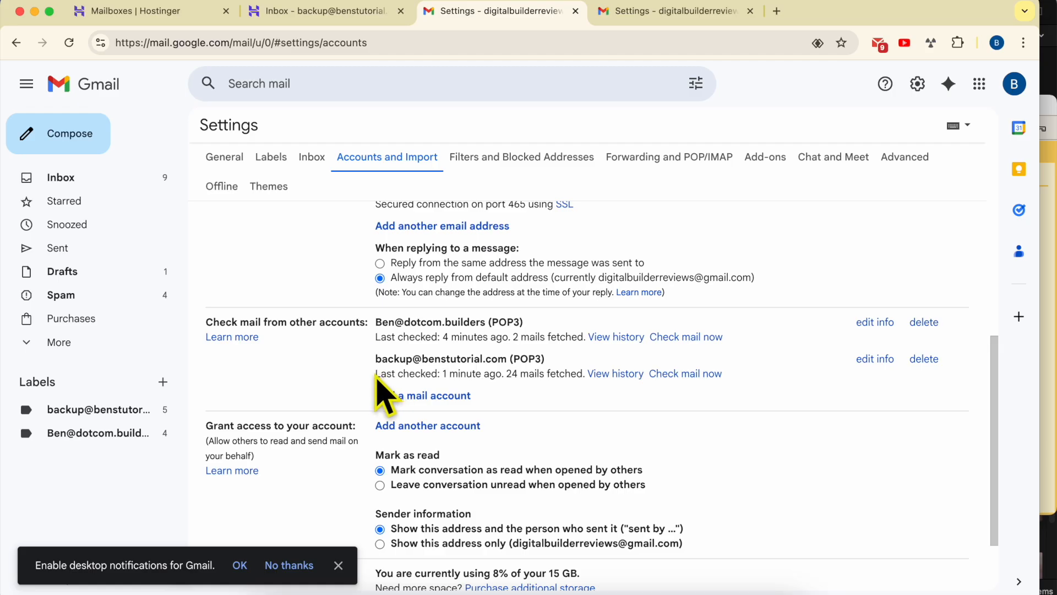
{"action": "left_click", "coordinate": [328, 16]}
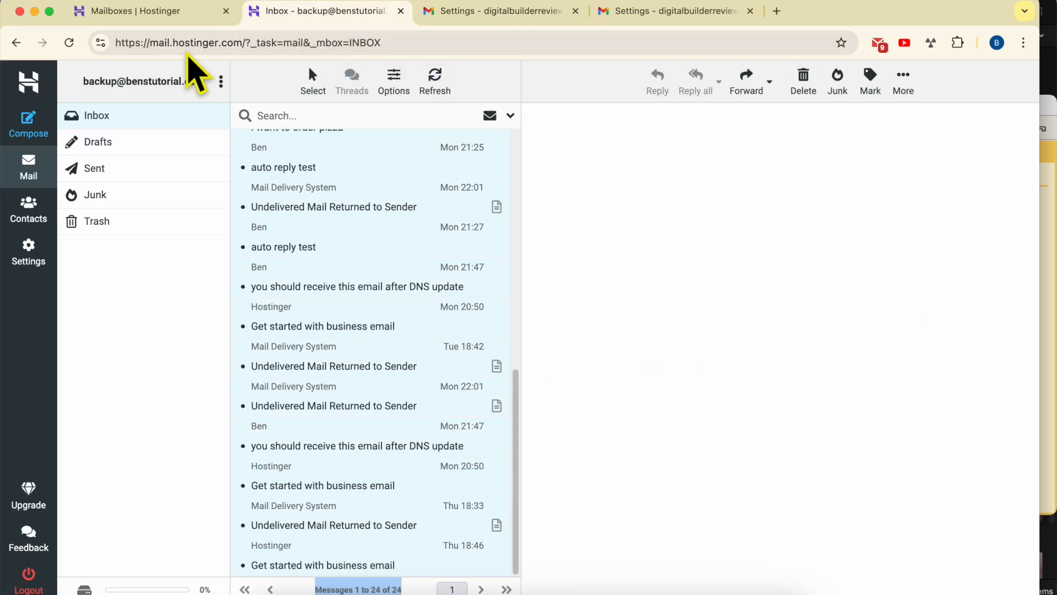
{"action": "left_click", "coordinate": [448, 16]}
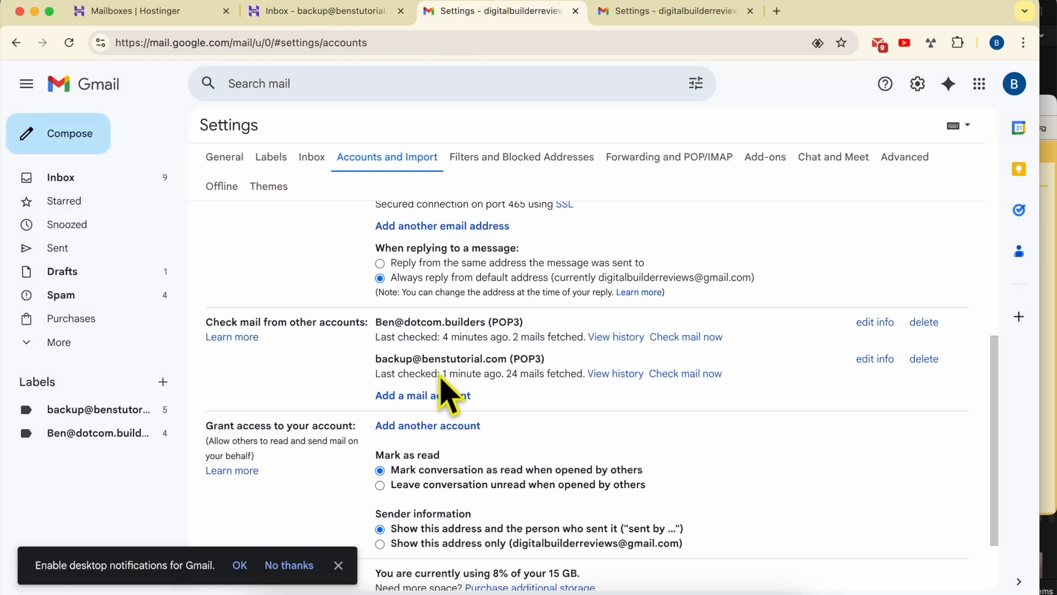
{"action": "left_click_drag", "start_coordinate": [376, 375], "coordinate": [442, 384]}
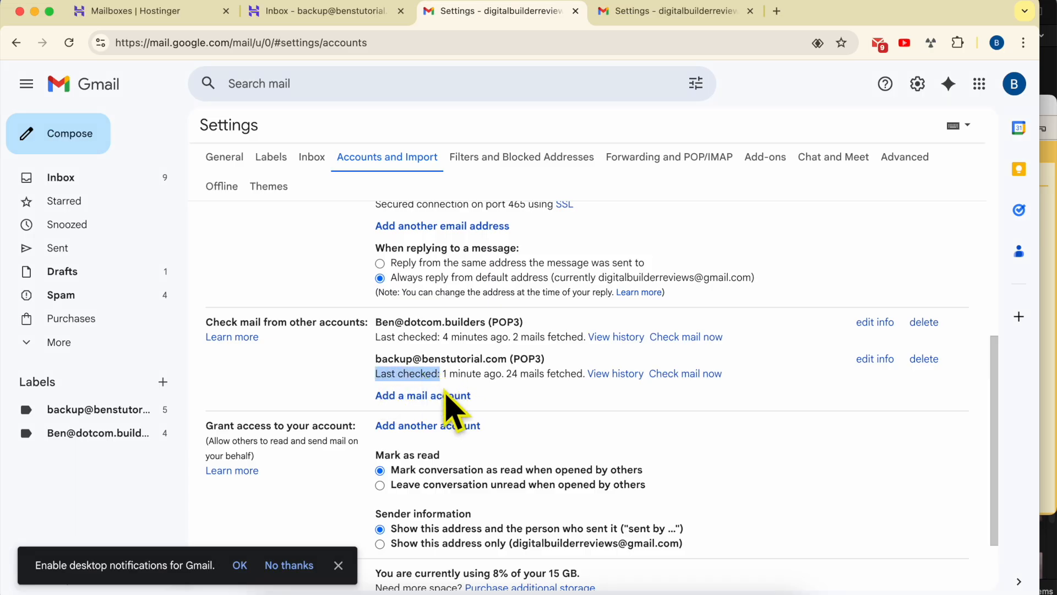
{"action": "left_click", "coordinate": [584, 402]}
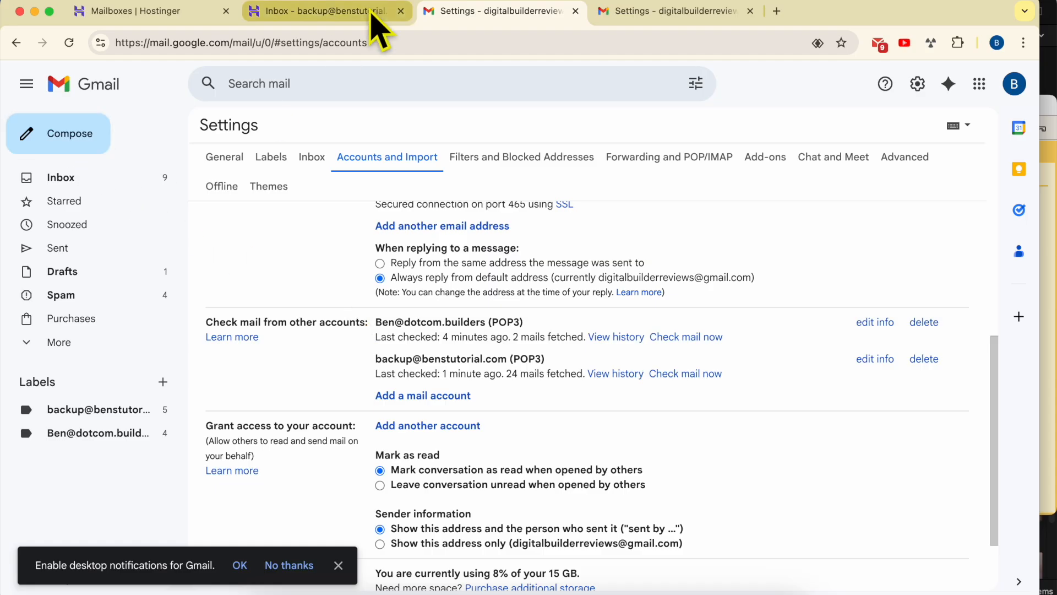
Open the Gmail inbox, view the imported Gmail Team confirmation message and return to the message list.
{"action": "left_click", "coordinate": [101, 183]}
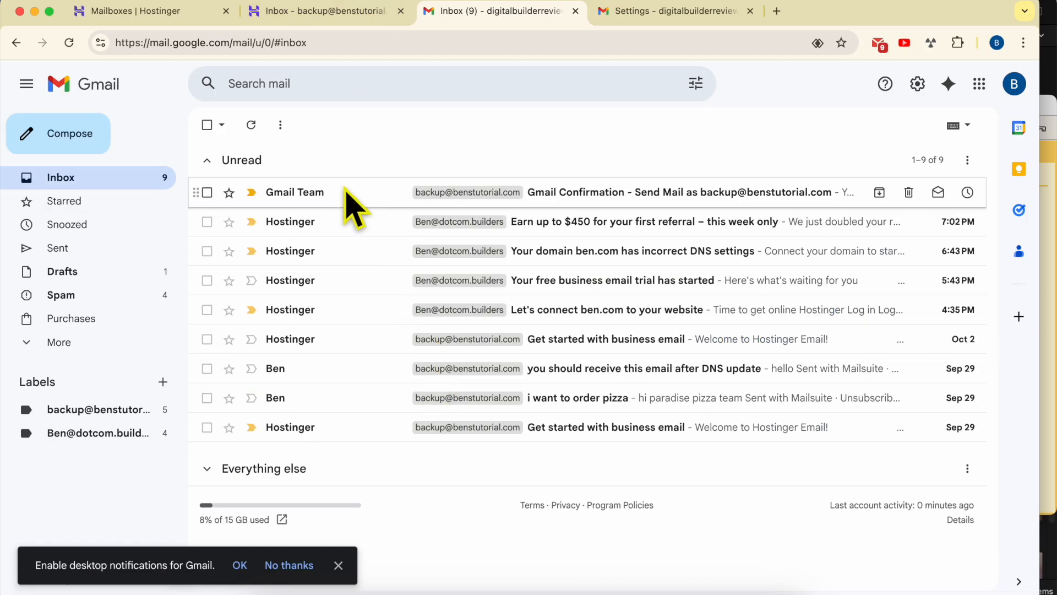
{"action": "left_click", "coordinate": [590, 192]}
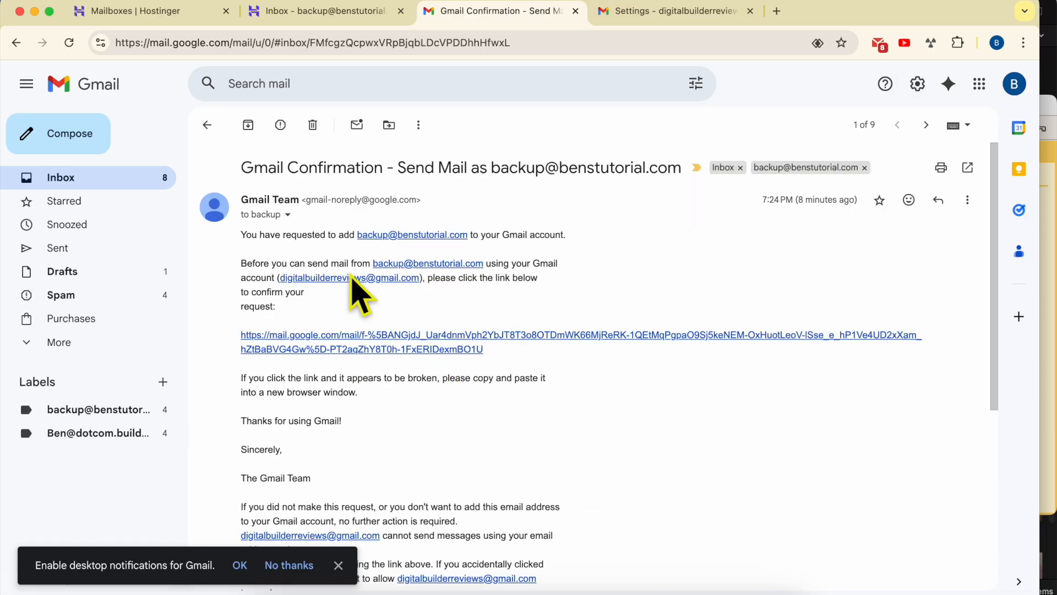
{"action": "left_click", "coordinate": [207, 126]}
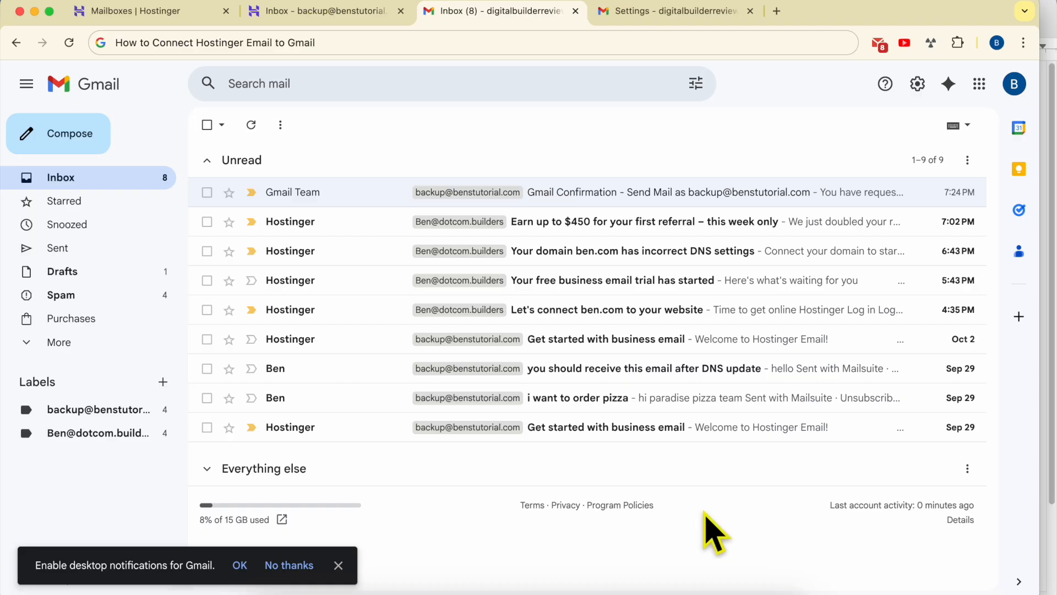